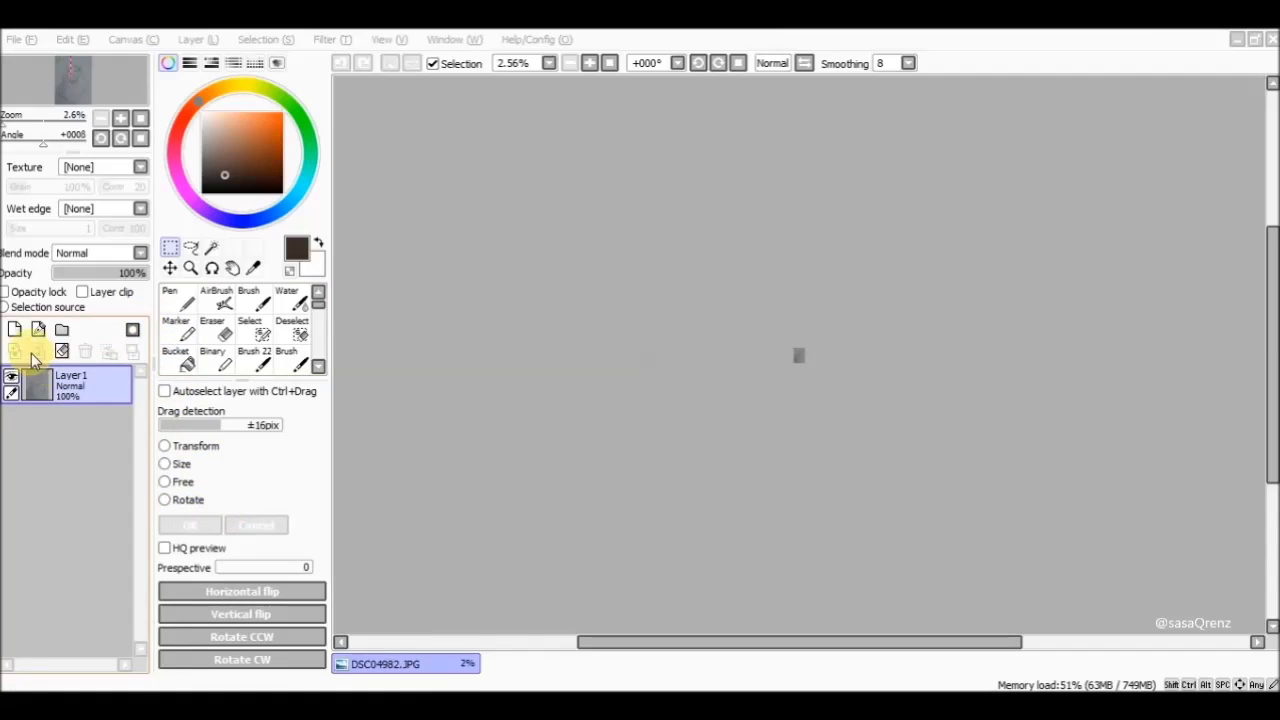
pyautogui.click(187, 305)
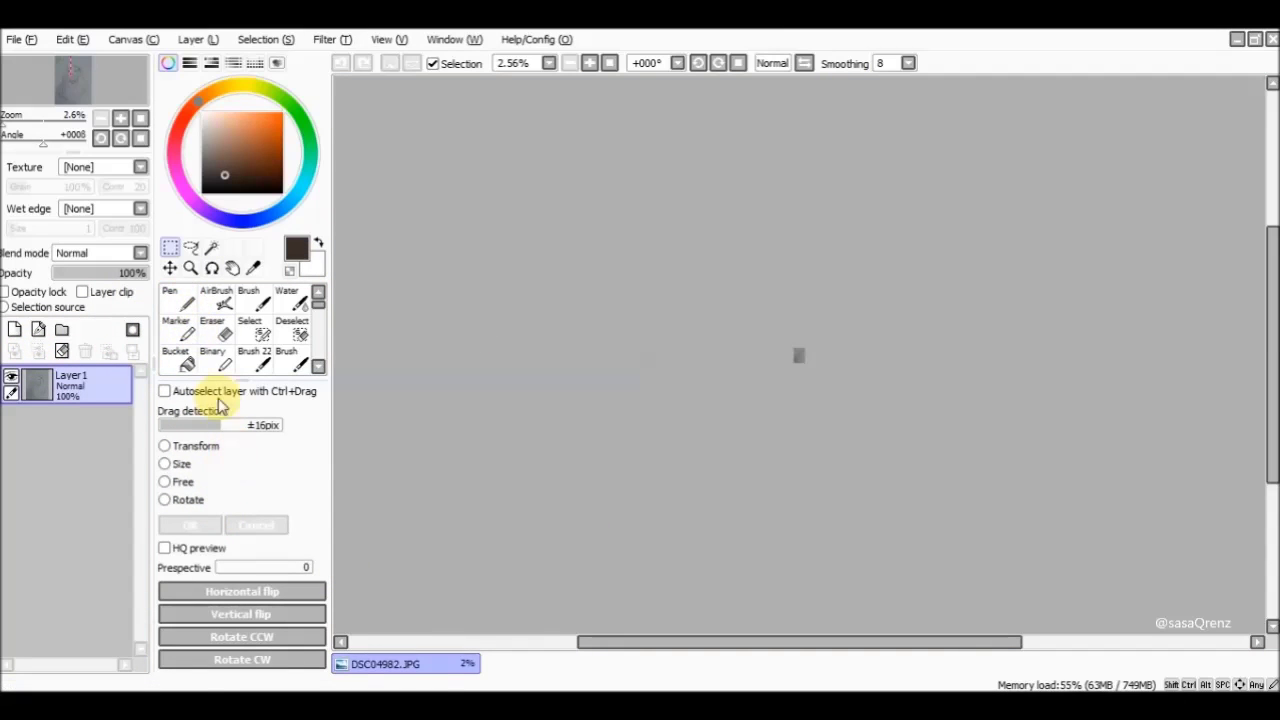
pyautogui.click(202, 250)
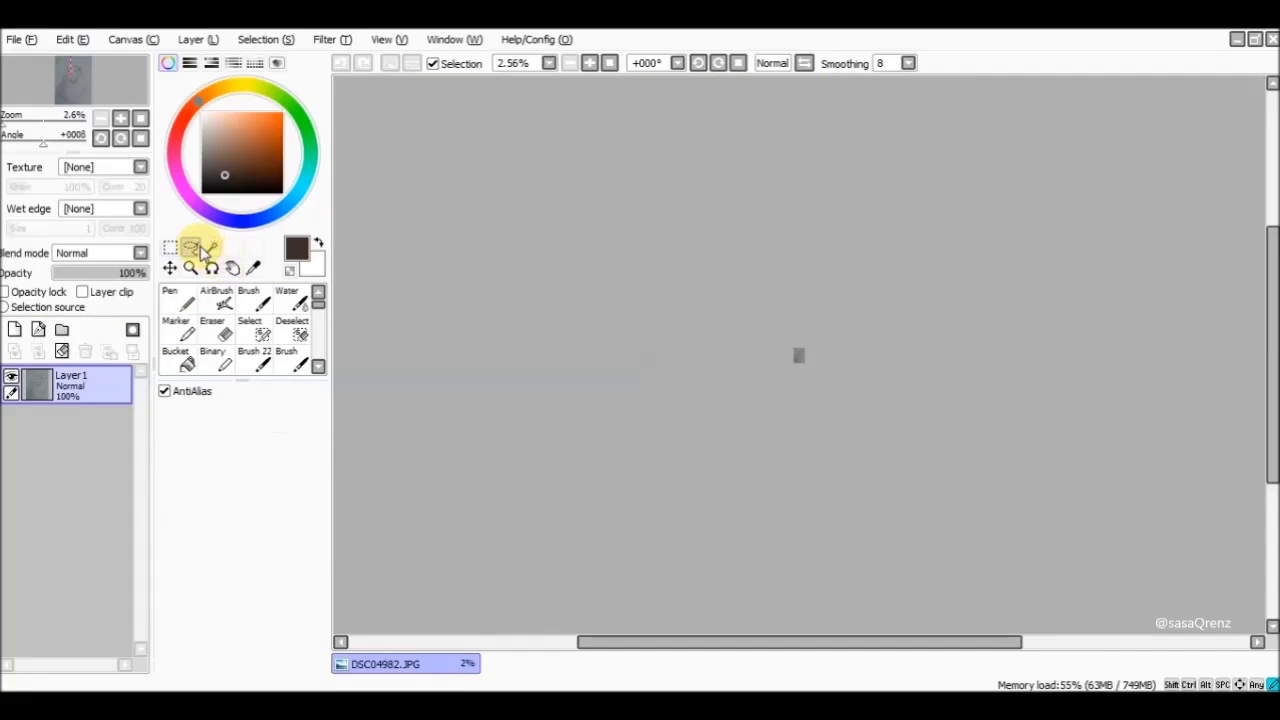
pyautogui.click(183, 300)
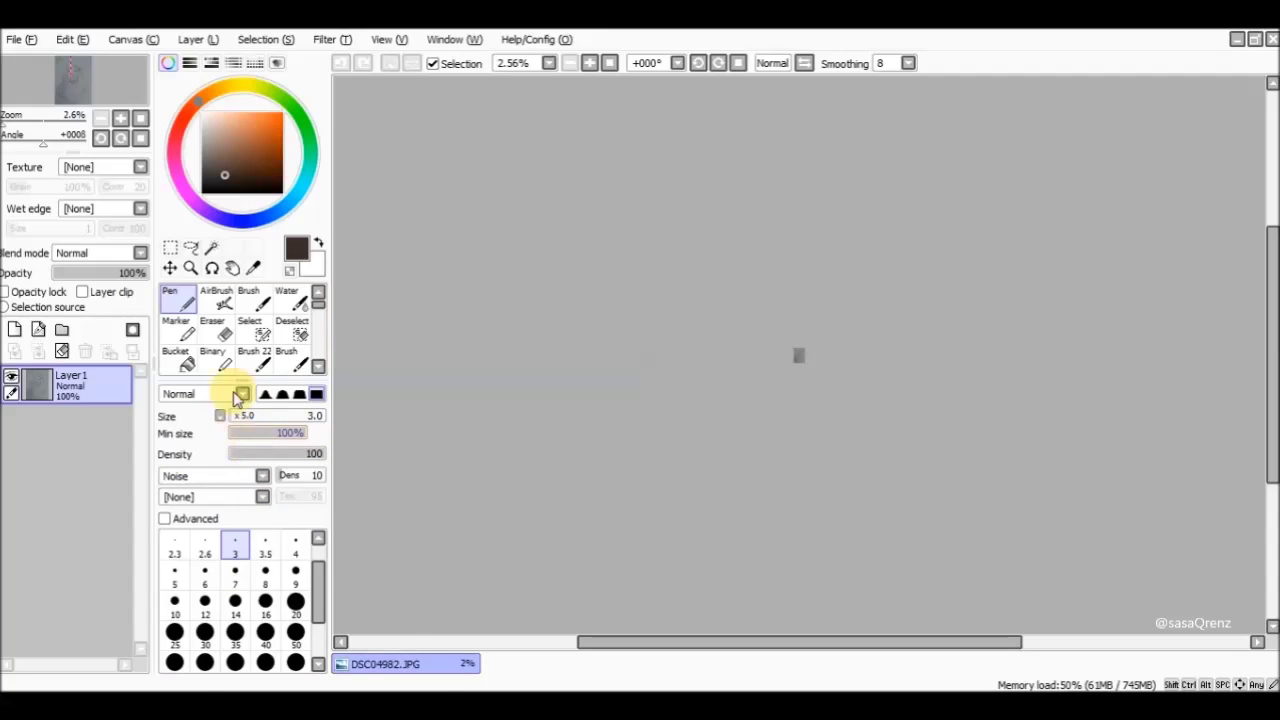
# Step: Create a new canvas from the B5 - 300dpi (JIS) preset, with its width and height units set to pixel
pyautogui.click(20, 42)
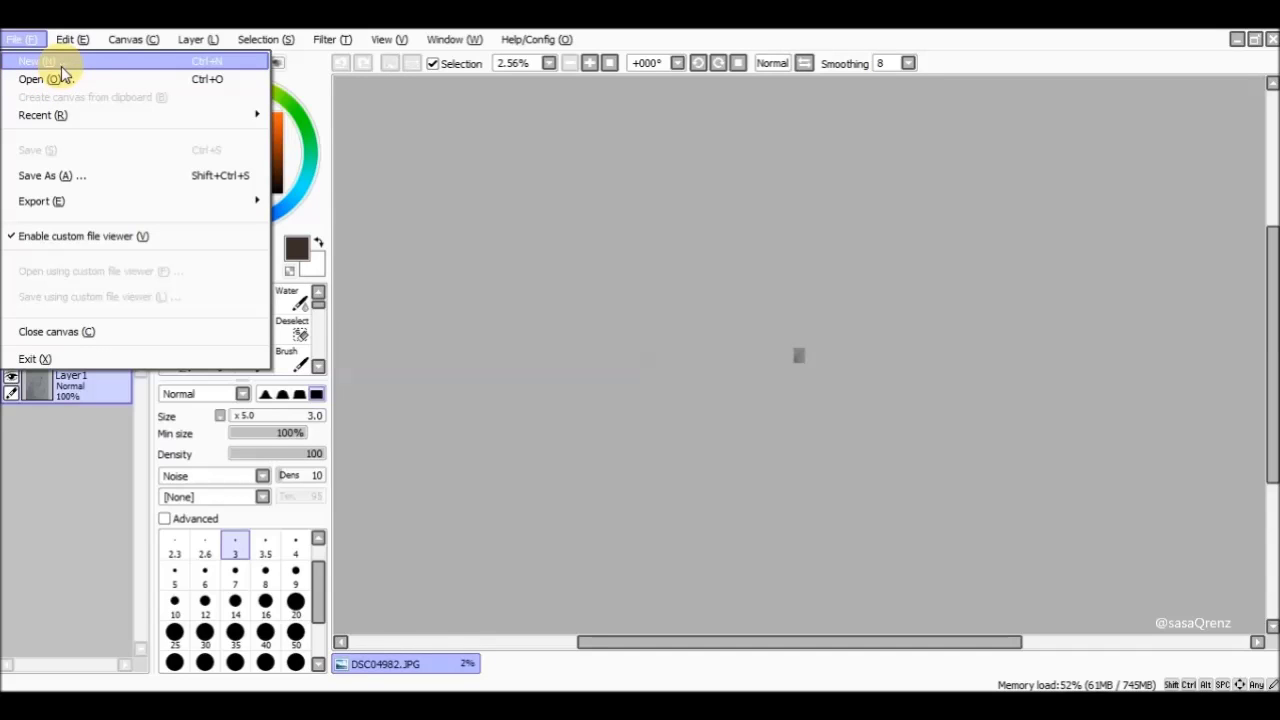
pyautogui.click(58, 64)
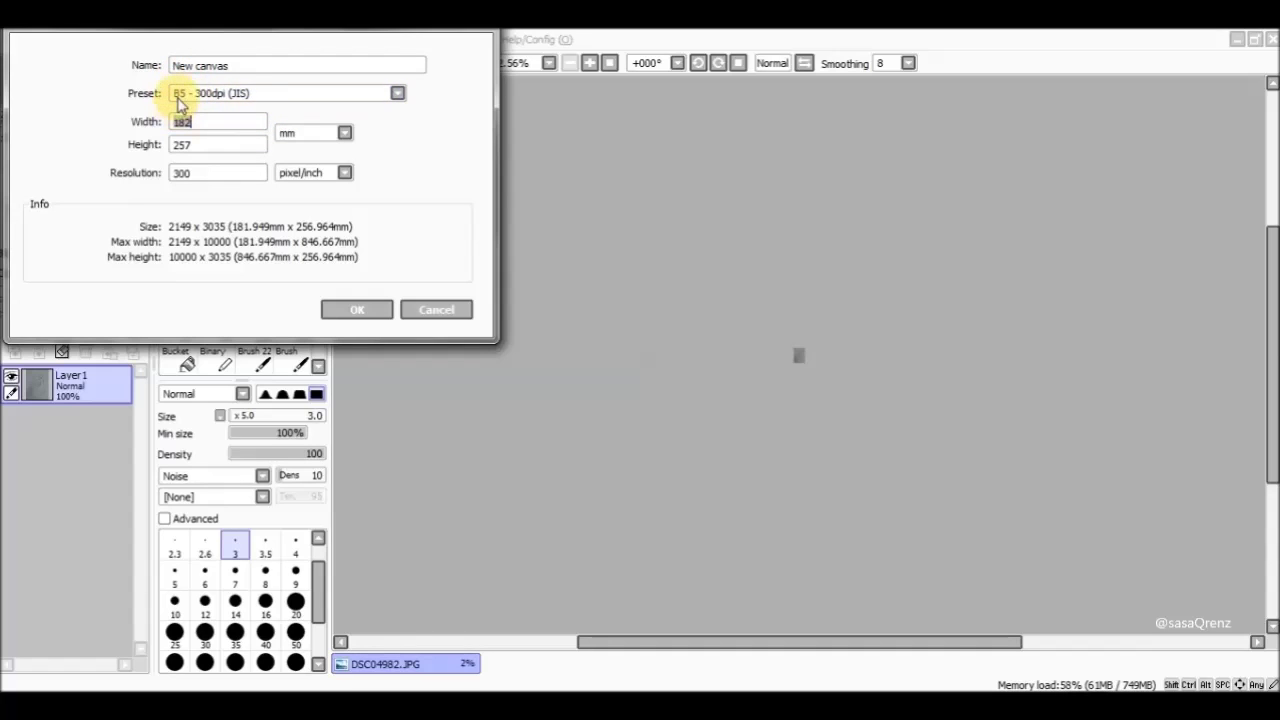
pyautogui.click(188, 172)
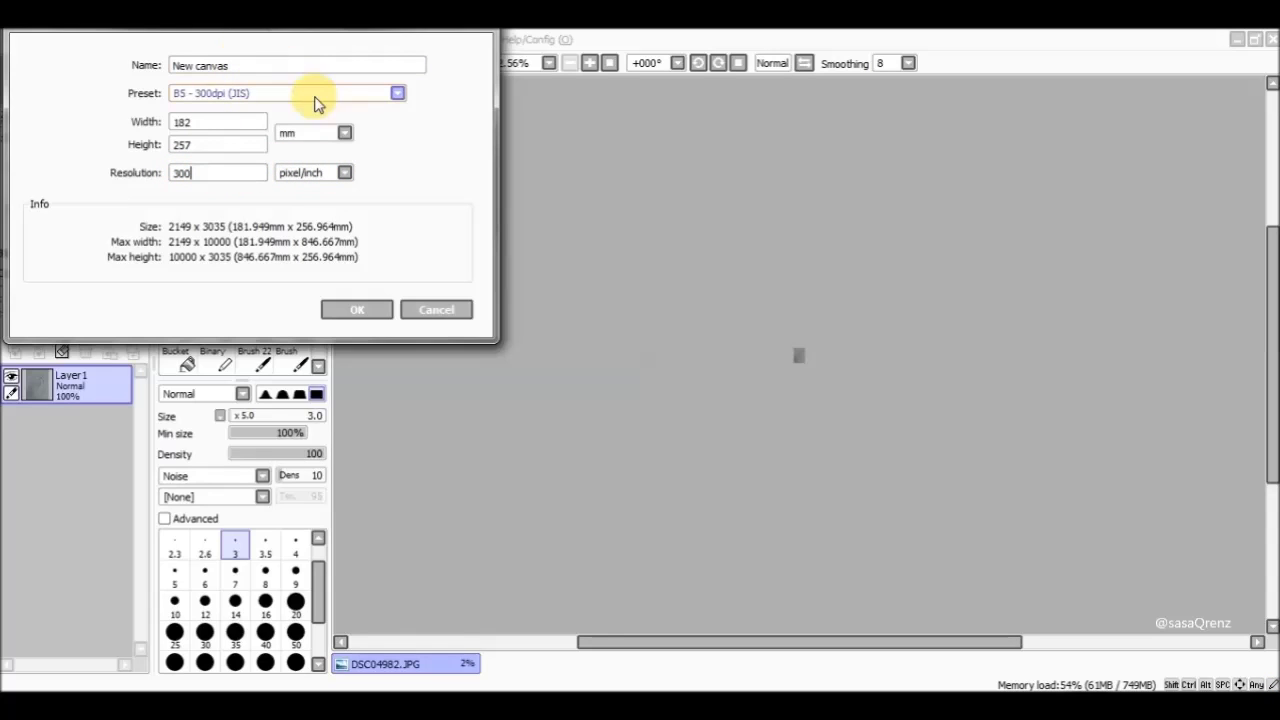
pyautogui.click(285, 134)
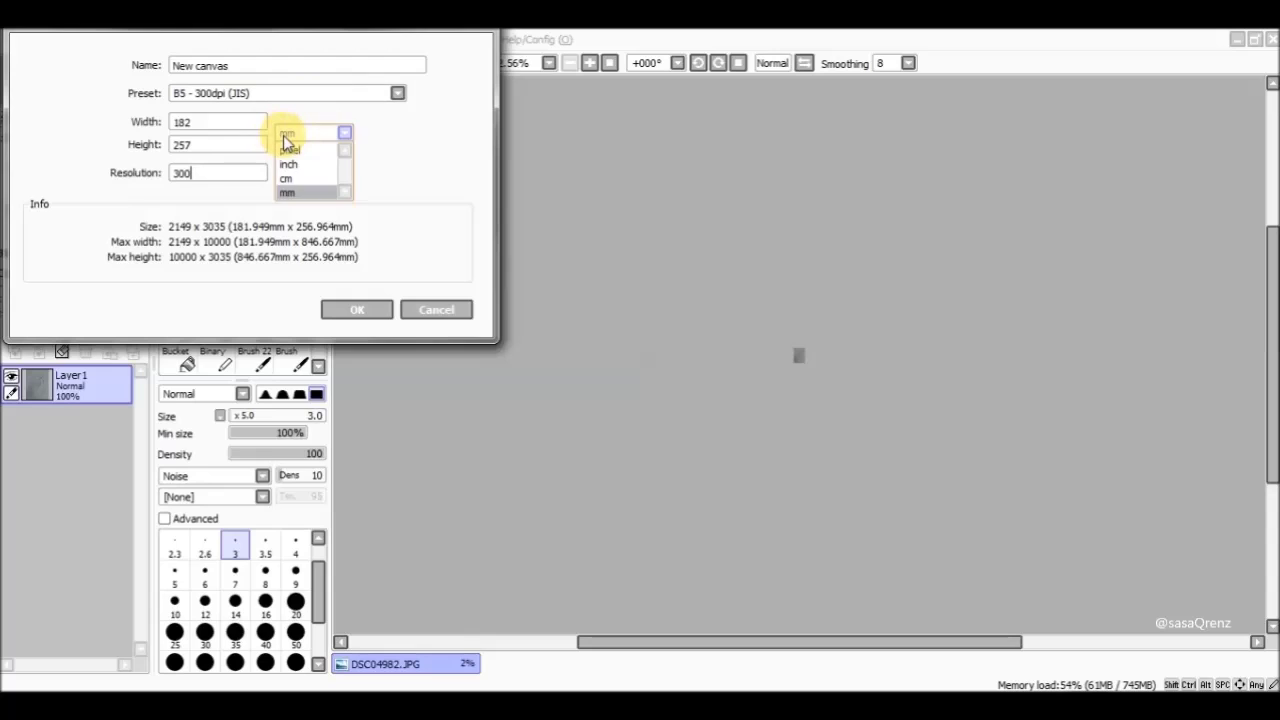
pyautogui.click(288, 152)
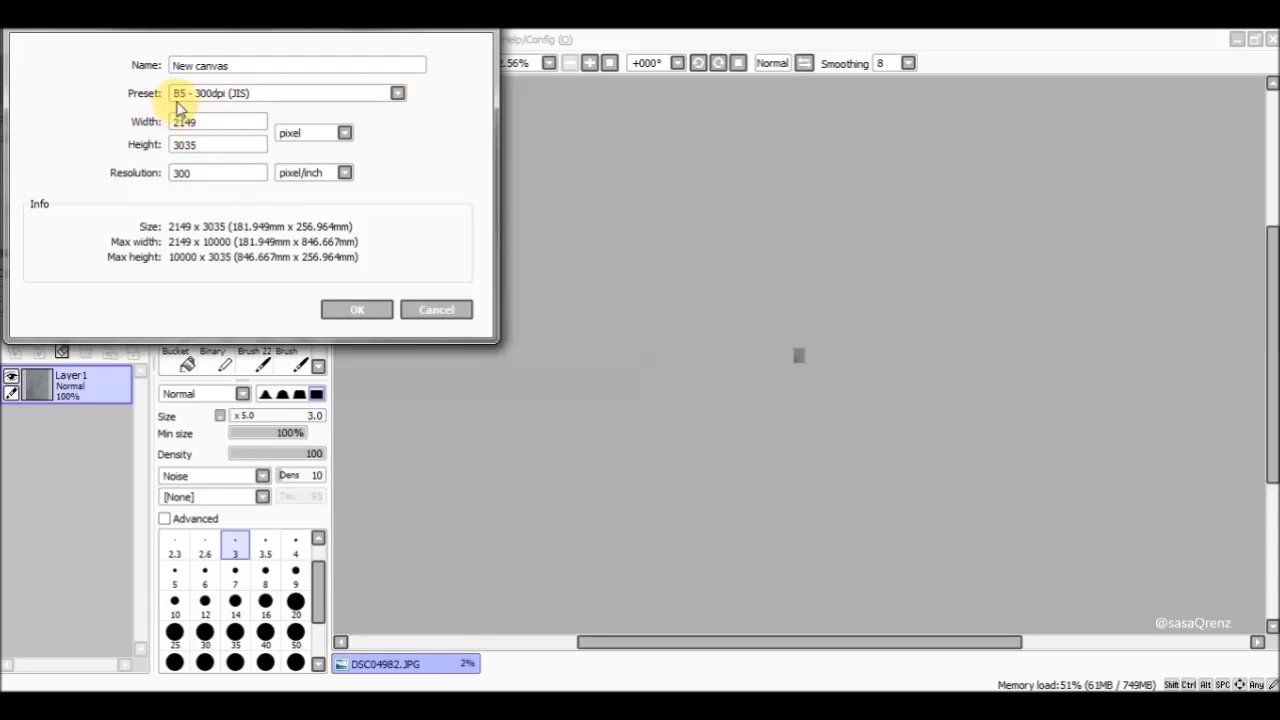
pyautogui.doubleClick(196, 123)
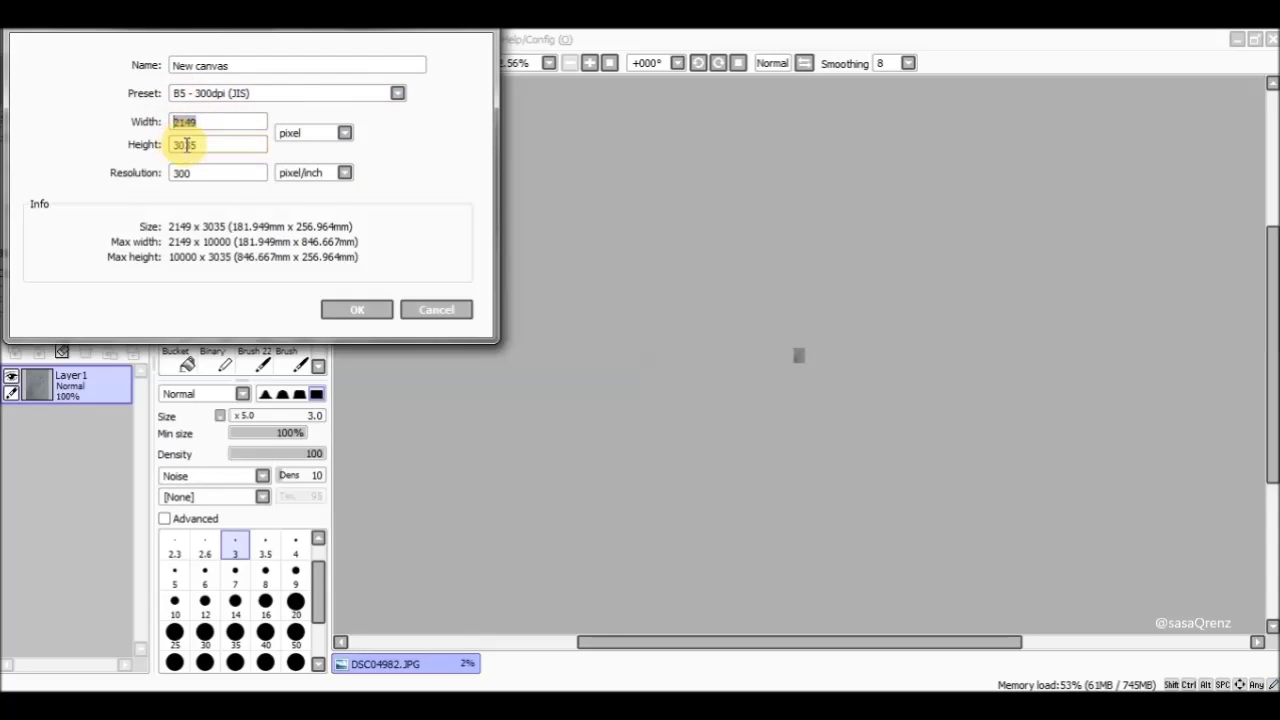
pyautogui.click(246, 123)
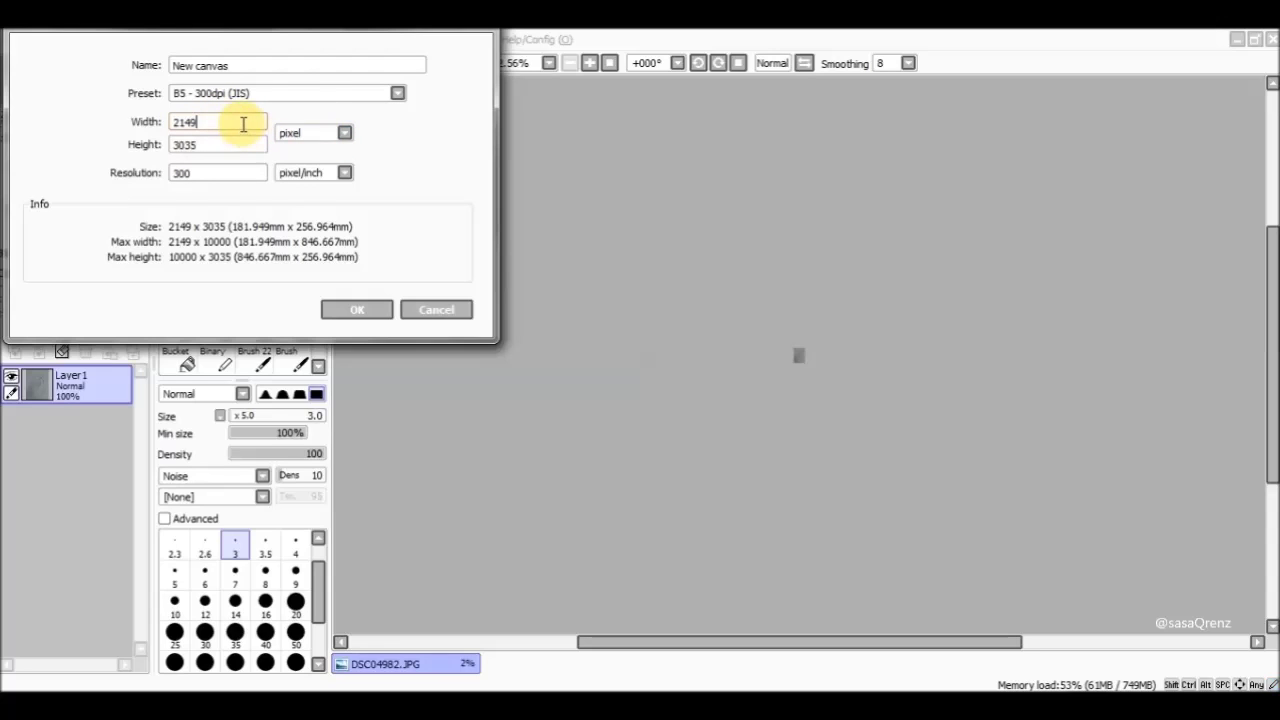
pyautogui.moveTo(234, 123); pyautogui.dragTo(128, 126)
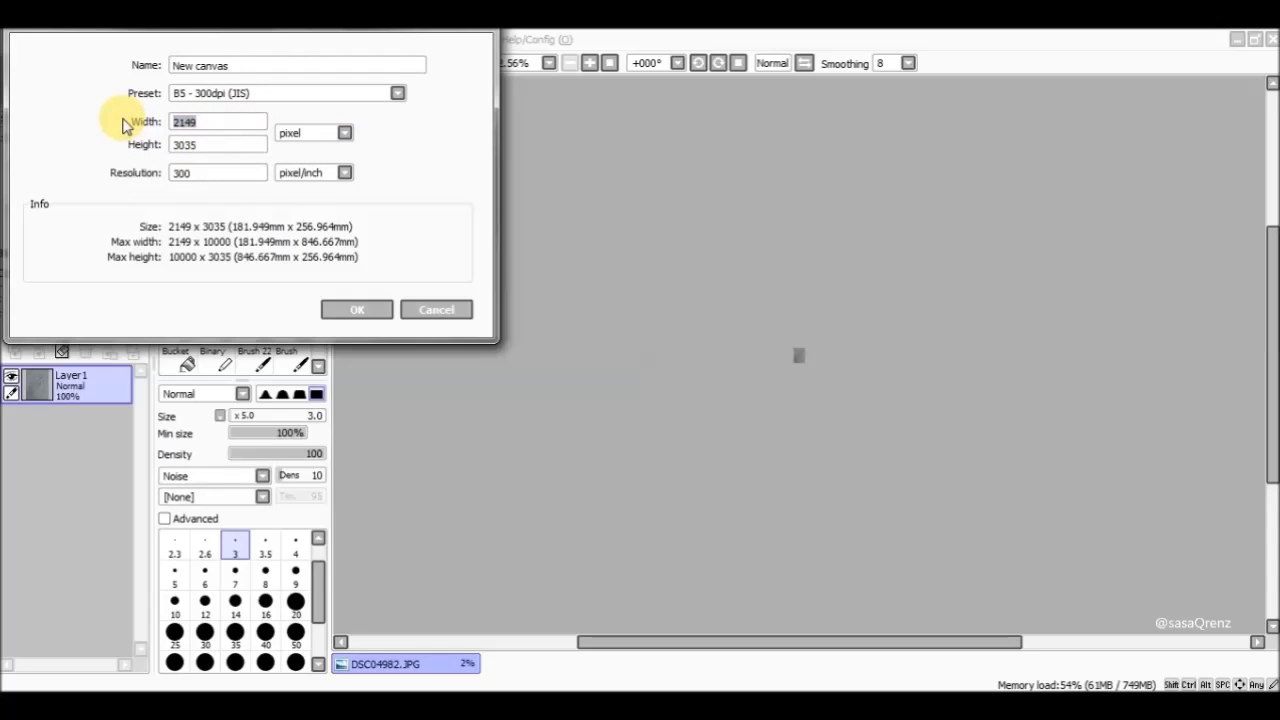
pyautogui.click(212, 178)
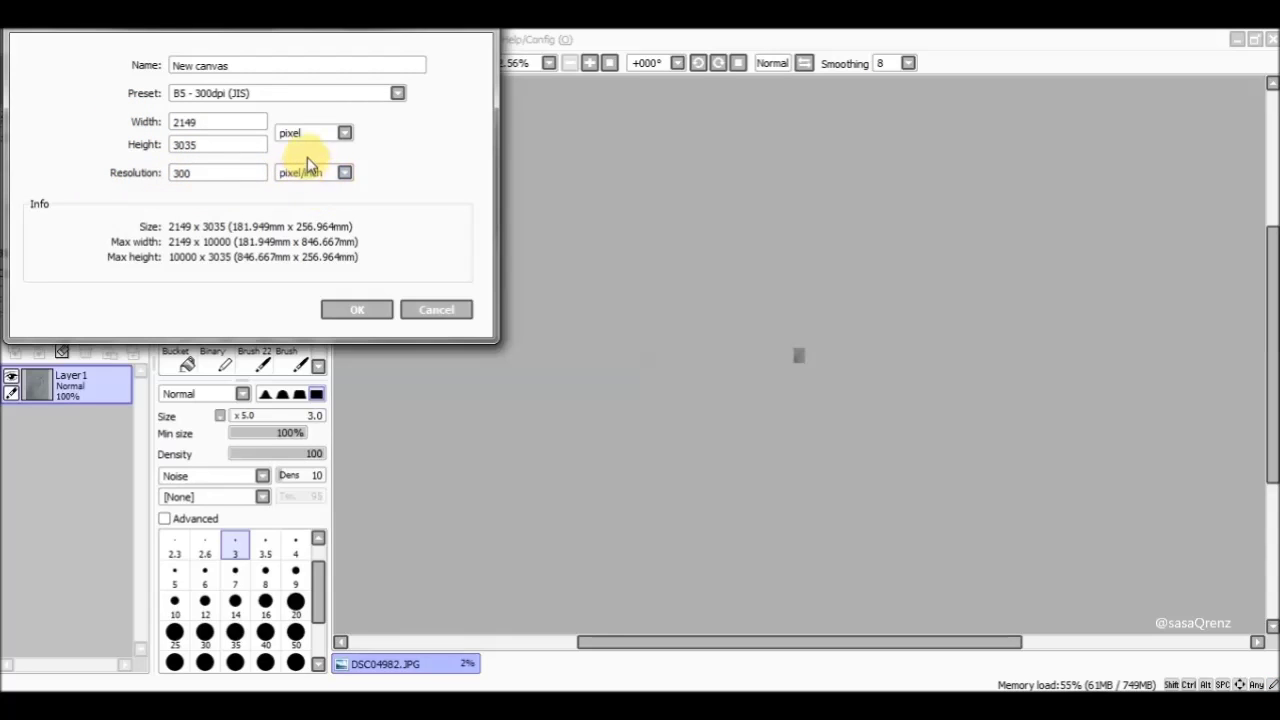
pyautogui.click(328, 135)
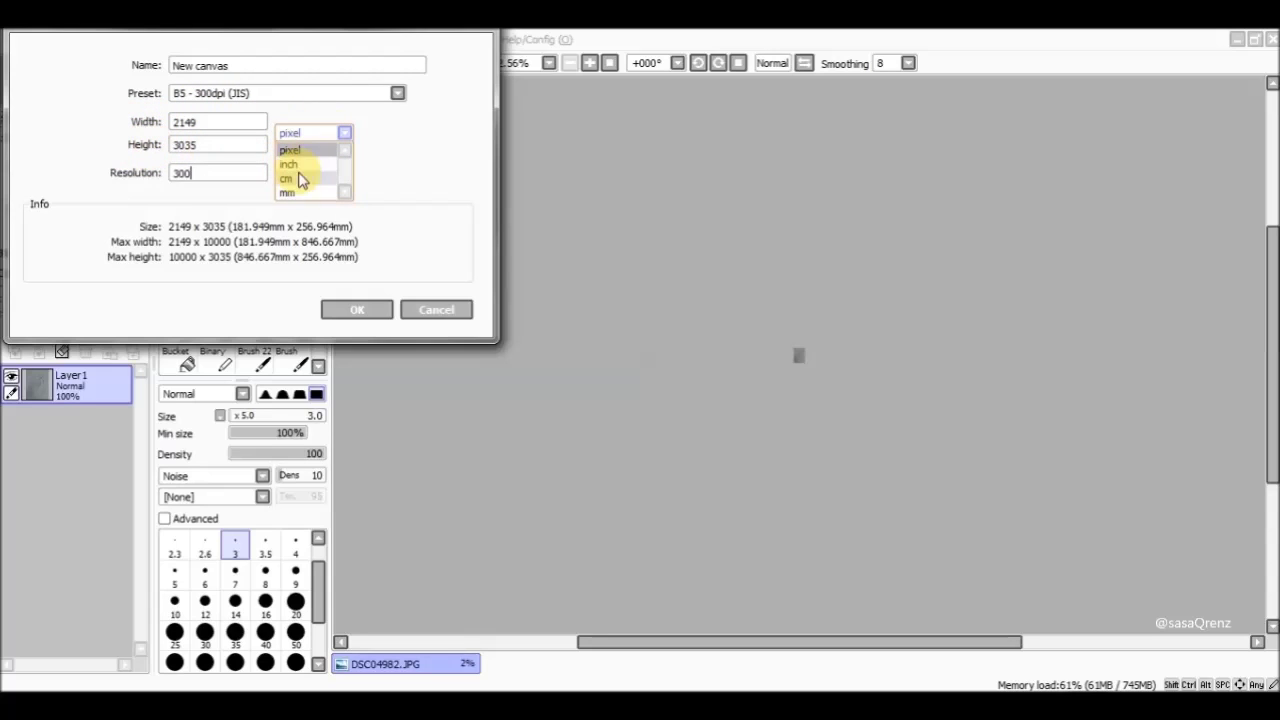
pyautogui.click(357, 309)
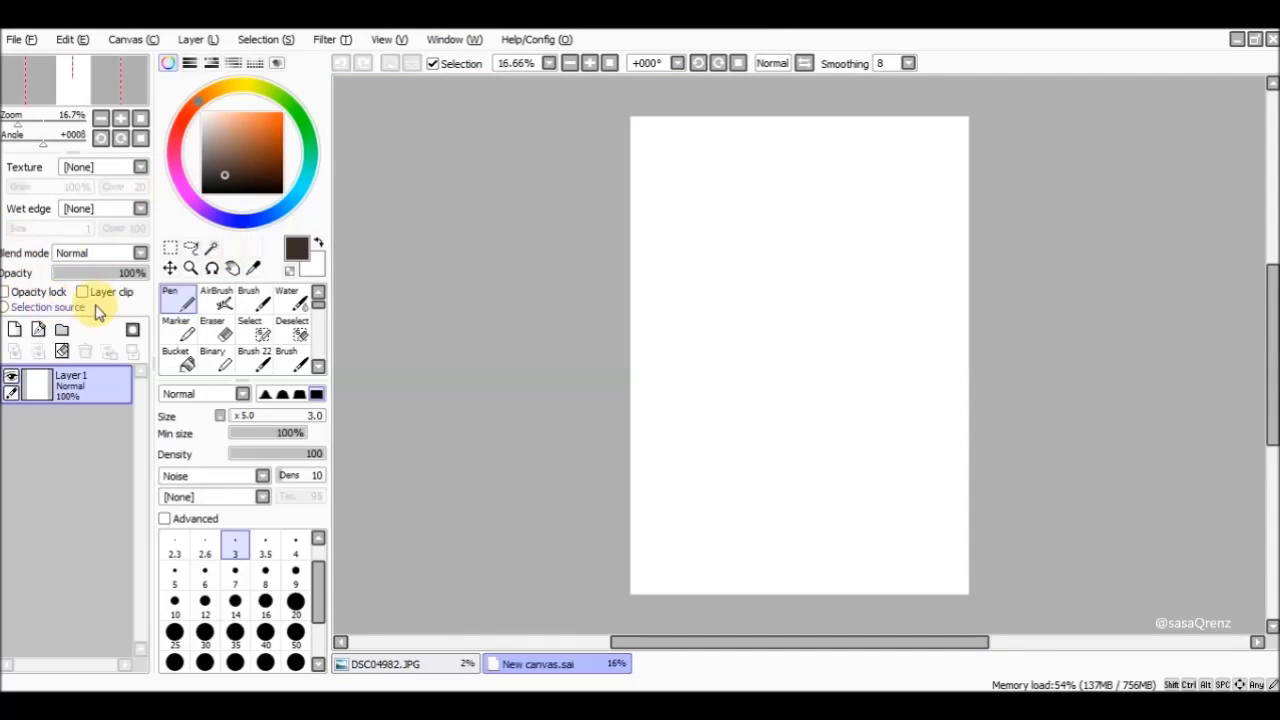
# Step: Add a vector layer above Layer1 and draw one long winding freehand stroke down the page with the Pen
pyautogui.click(38, 332)
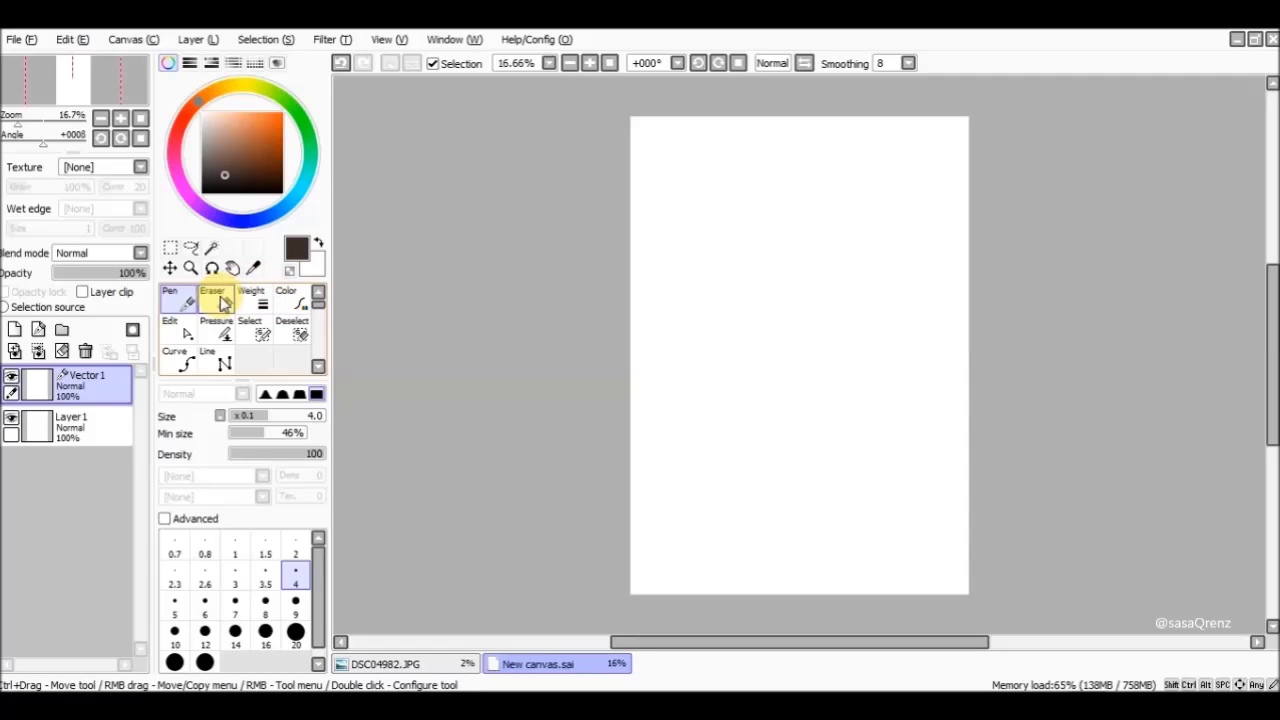
pyautogui.moveTo(698, 194)
pyautogui.mouseDown()
pyautogui.moveTo(851, 178)
pyautogui.moveTo(692, 284)
pyautogui.moveTo(869, 286)
pyautogui.moveTo(794, 359)
pyautogui.moveTo(754, 429)
pyautogui.moveTo(931, 464)
pyautogui.mouseUp()
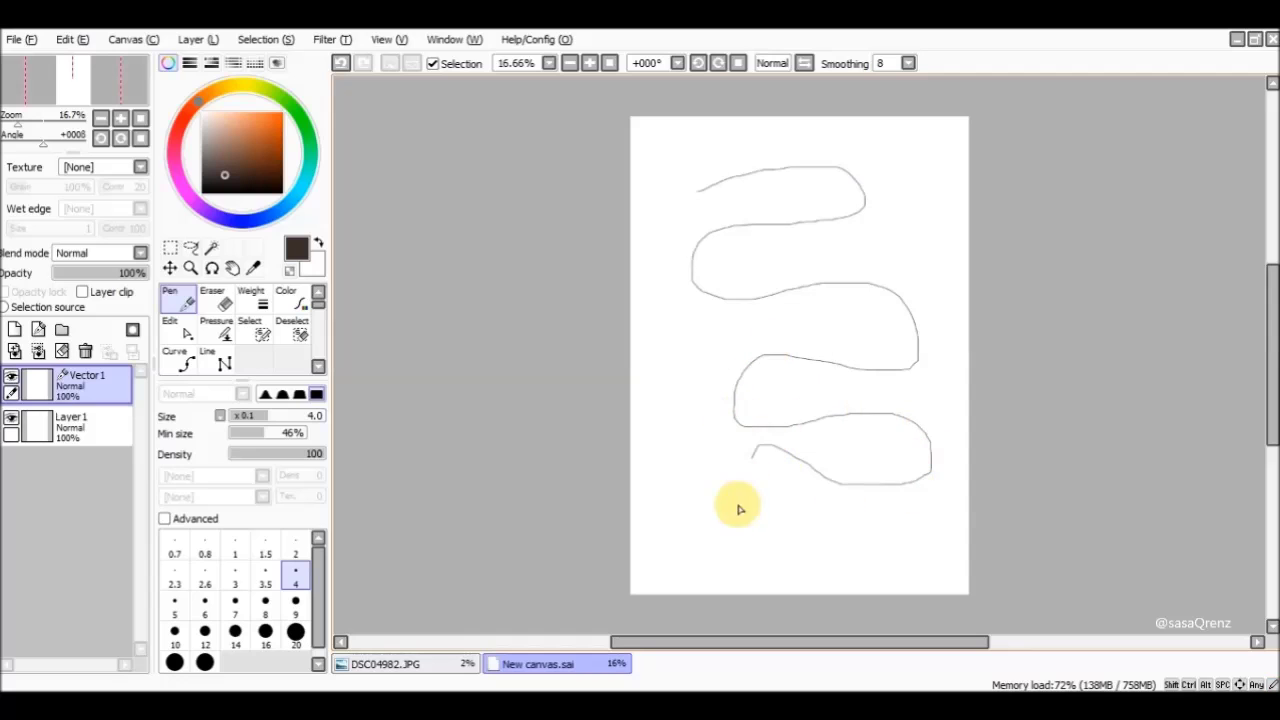
pyautogui.click(340, 64)
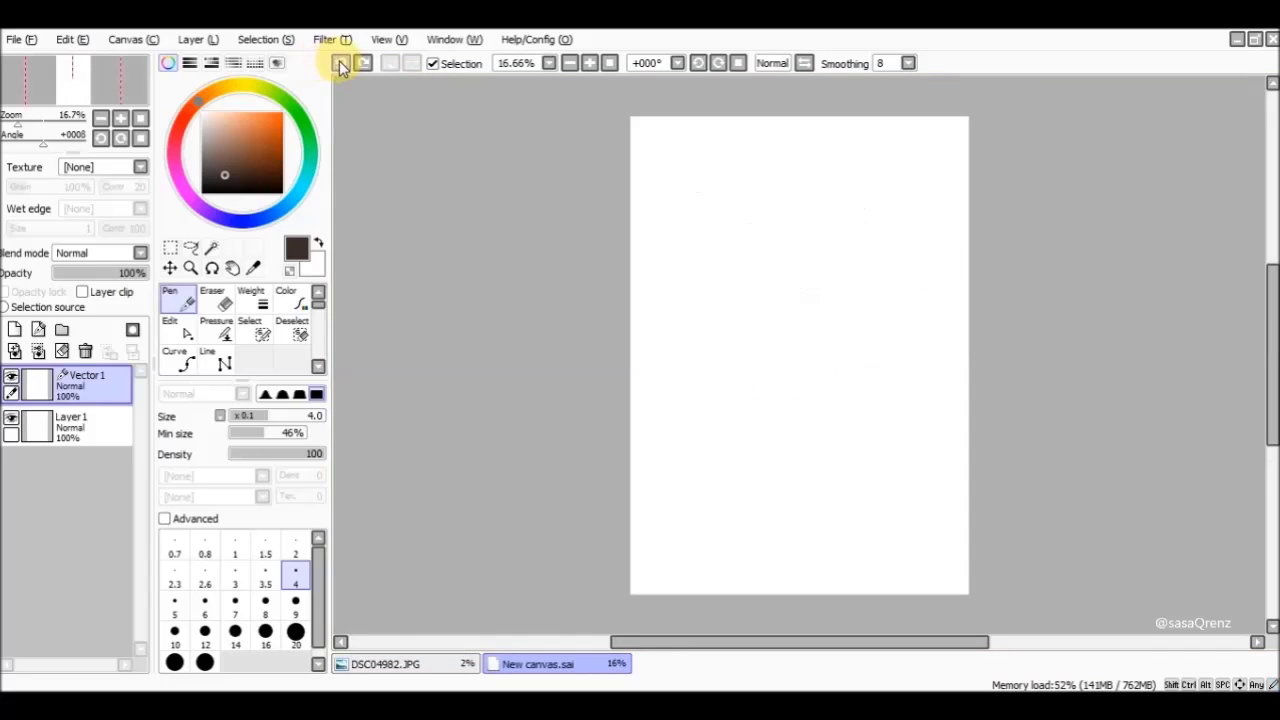
pyautogui.click(221, 302)
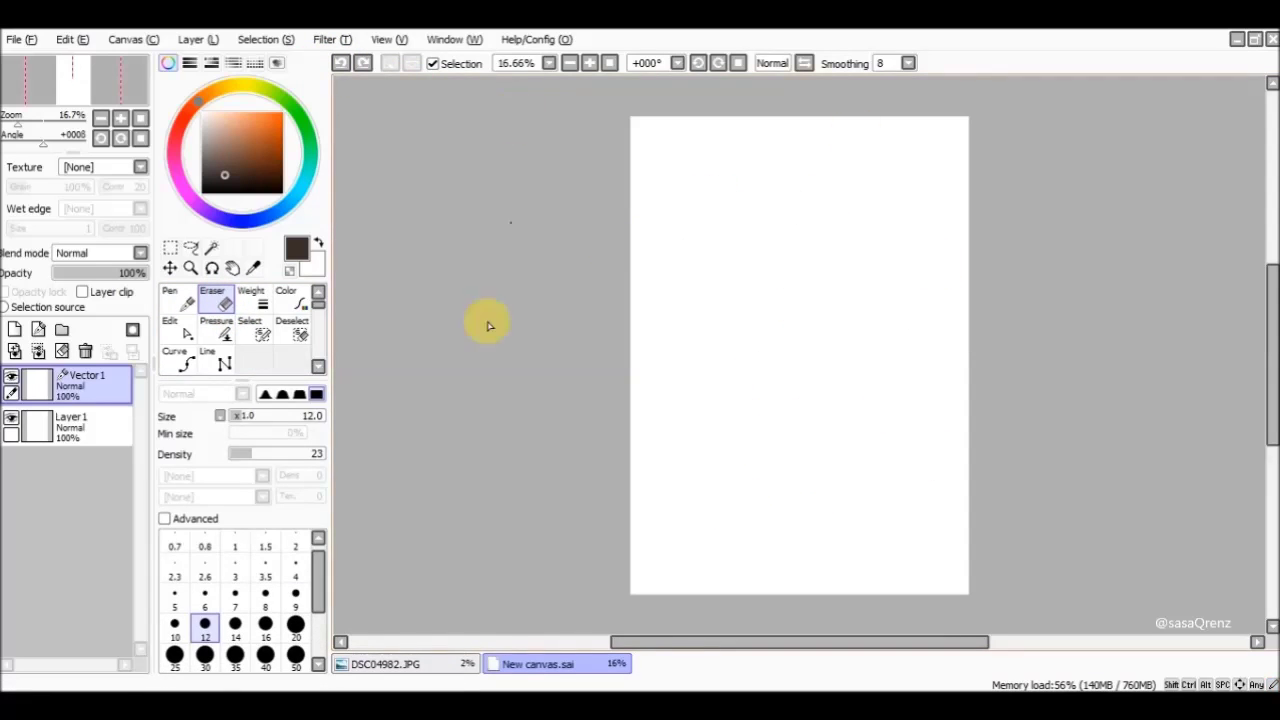
pyautogui.click(178, 300)
pyautogui.moveTo(648, 263)
pyautogui.mouseDown()
pyautogui.moveTo(892, 528)
pyautogui.moveTo(918, 450)
pyautogui.mouseUp()
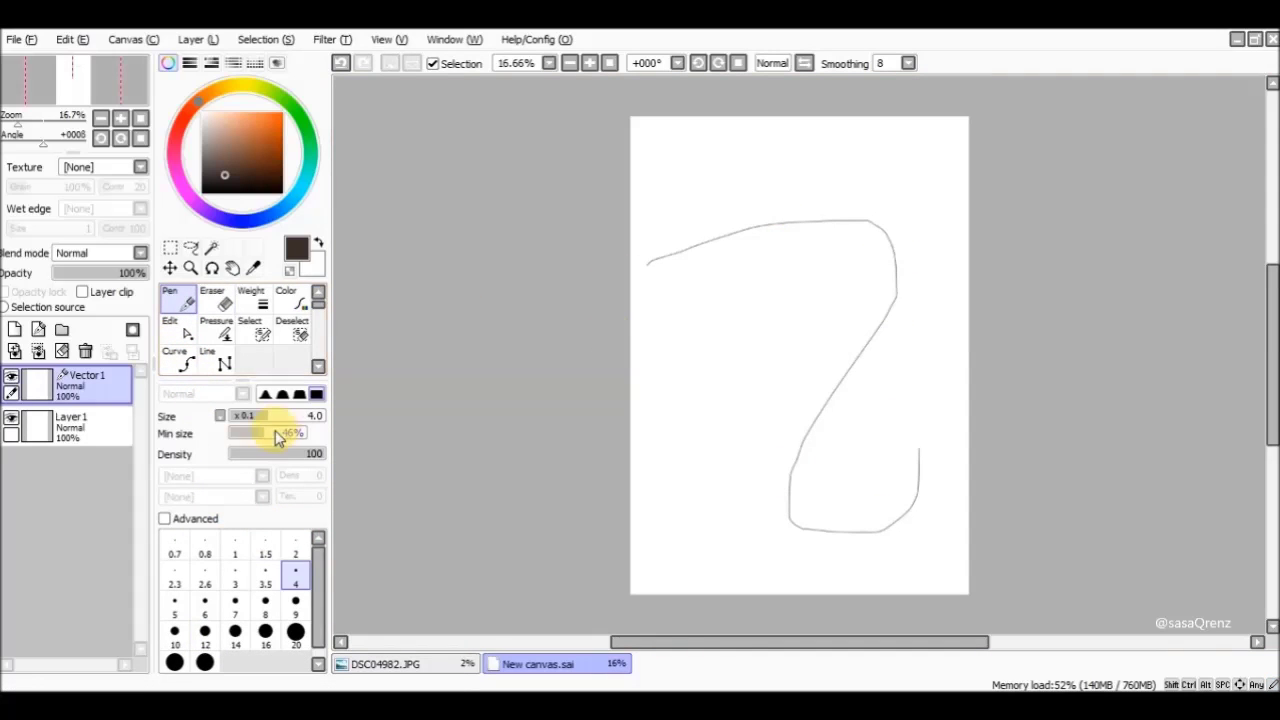
# Step: Thicken the whole winding stroke to size 295 with the Weight tool, using the x 5.0 size range
pyautogui.click(254, 300)
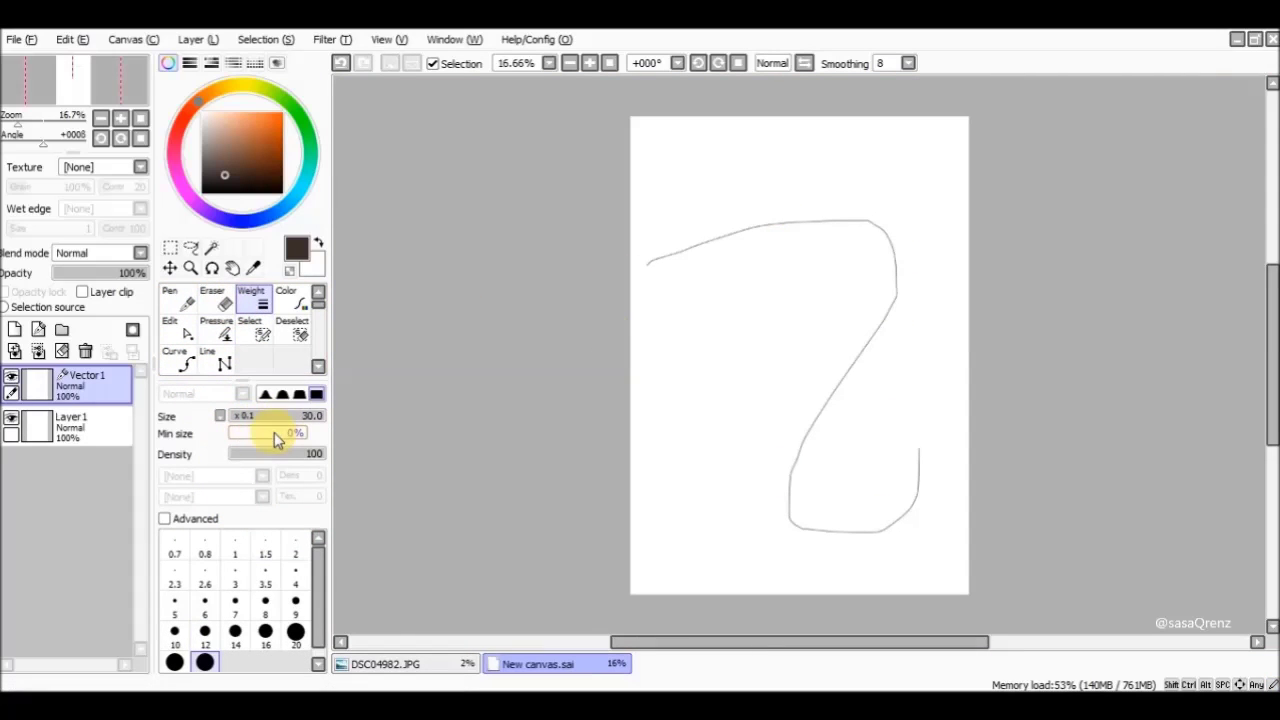
pyautogui.click(220, 416)
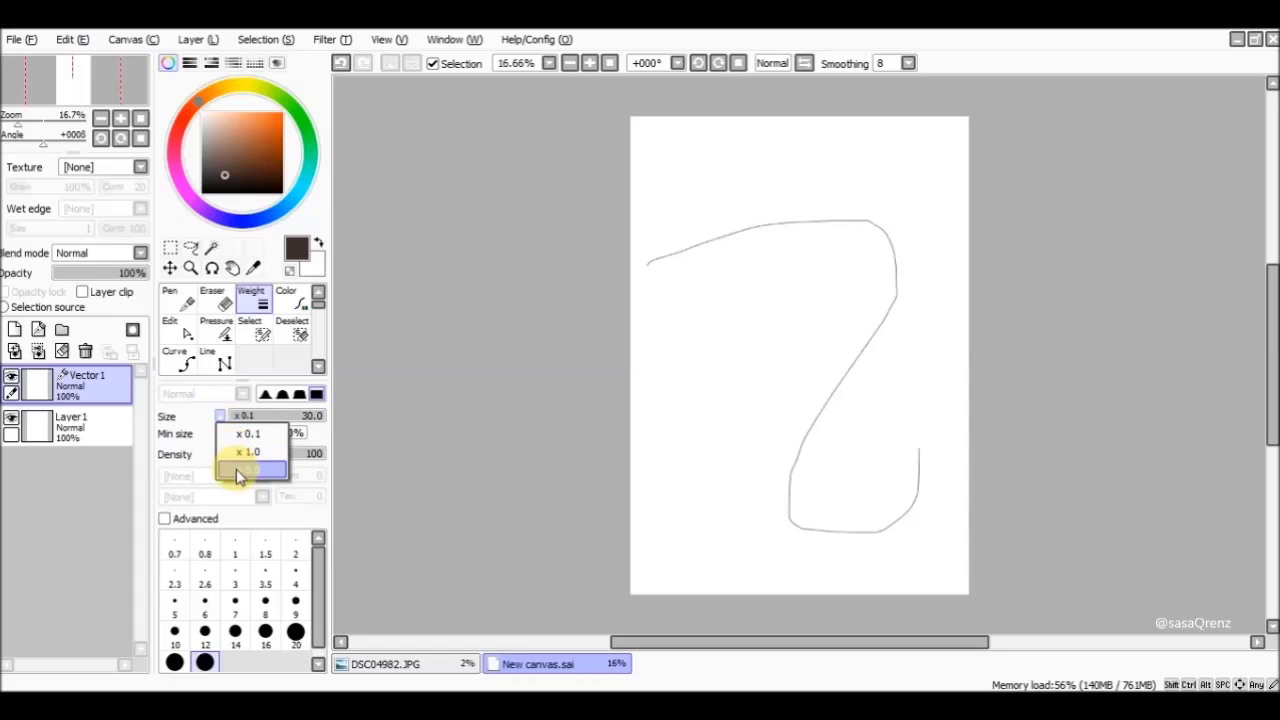
pyautogui.click(239, 470)
pyautogui.click(289, 422)
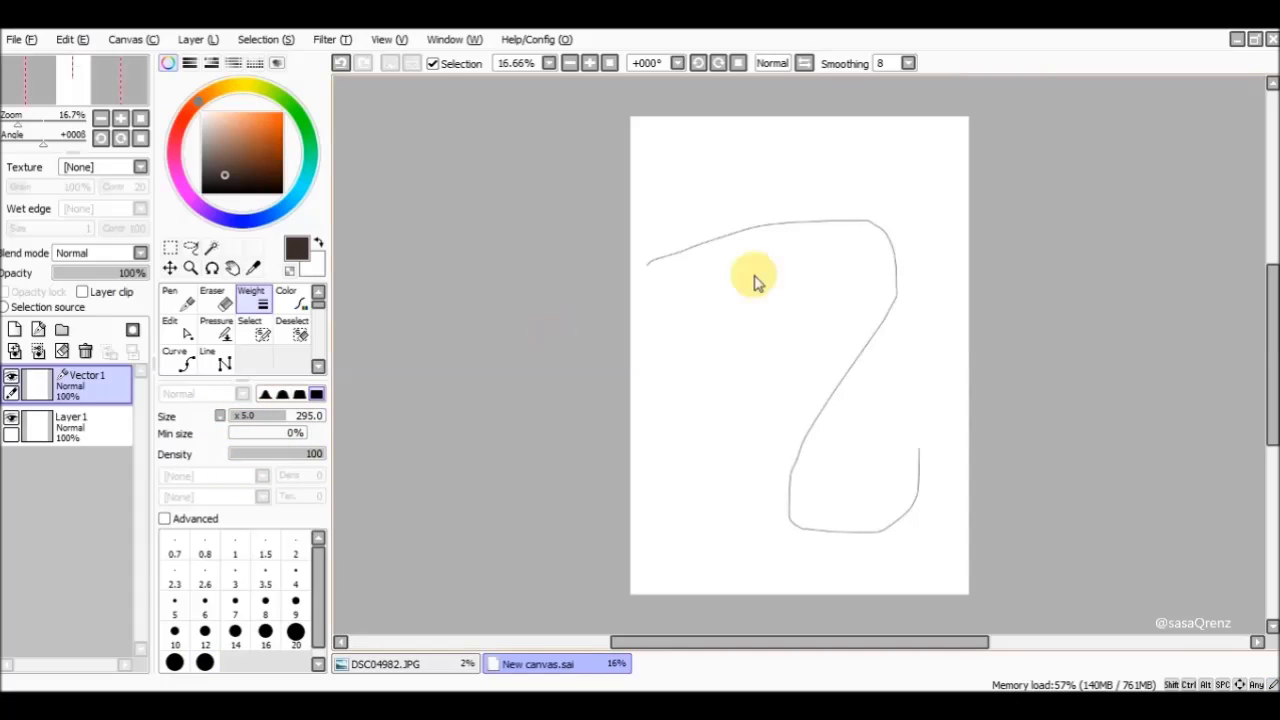
pyautogui.click(801, 215)
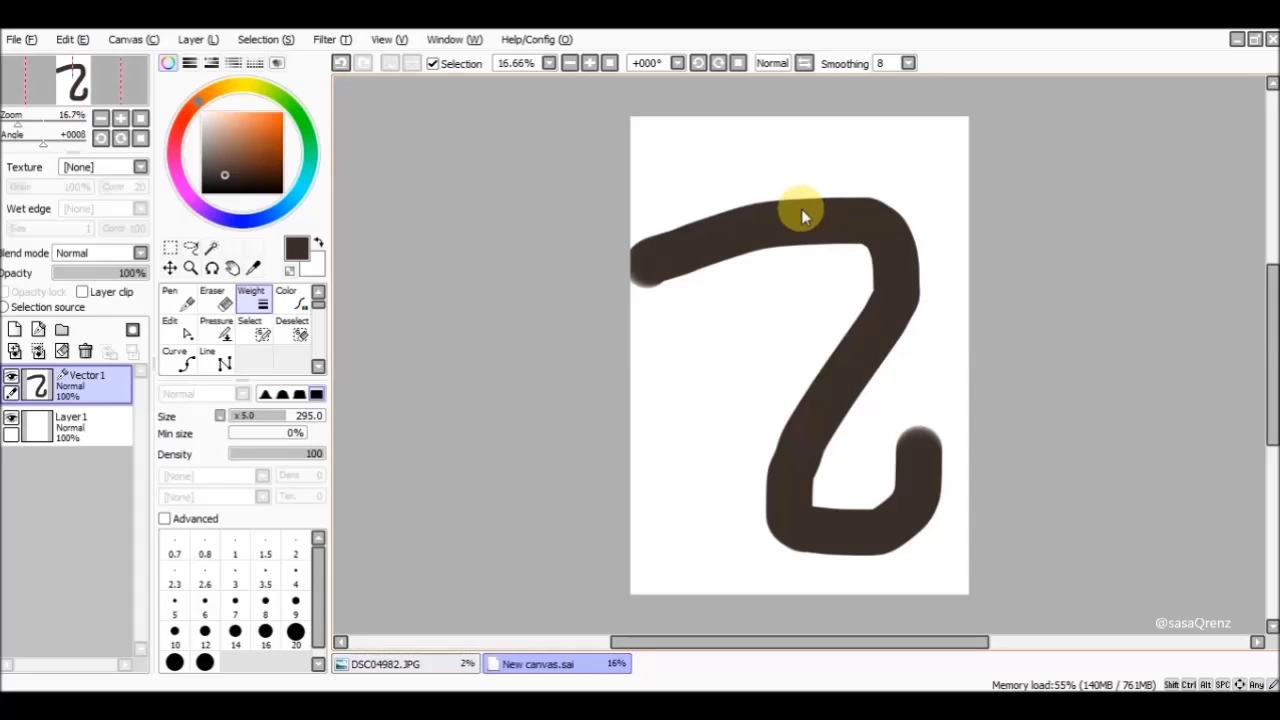
# Step: Try Eraser cuts across the thick stroke, undo them, and clear the vector layer
pyautogui.click(212, 298)
pyautogui.moveTo(724, 186)
pyautogui.mouseDown()
pyautogui.moveTo(820, 214)
pyautogui.moveTo(903, 286)
pyautogui.moveTo(794, 391)
pyautogui.moveTo(812, 488)
pyautogui.mouseUp()
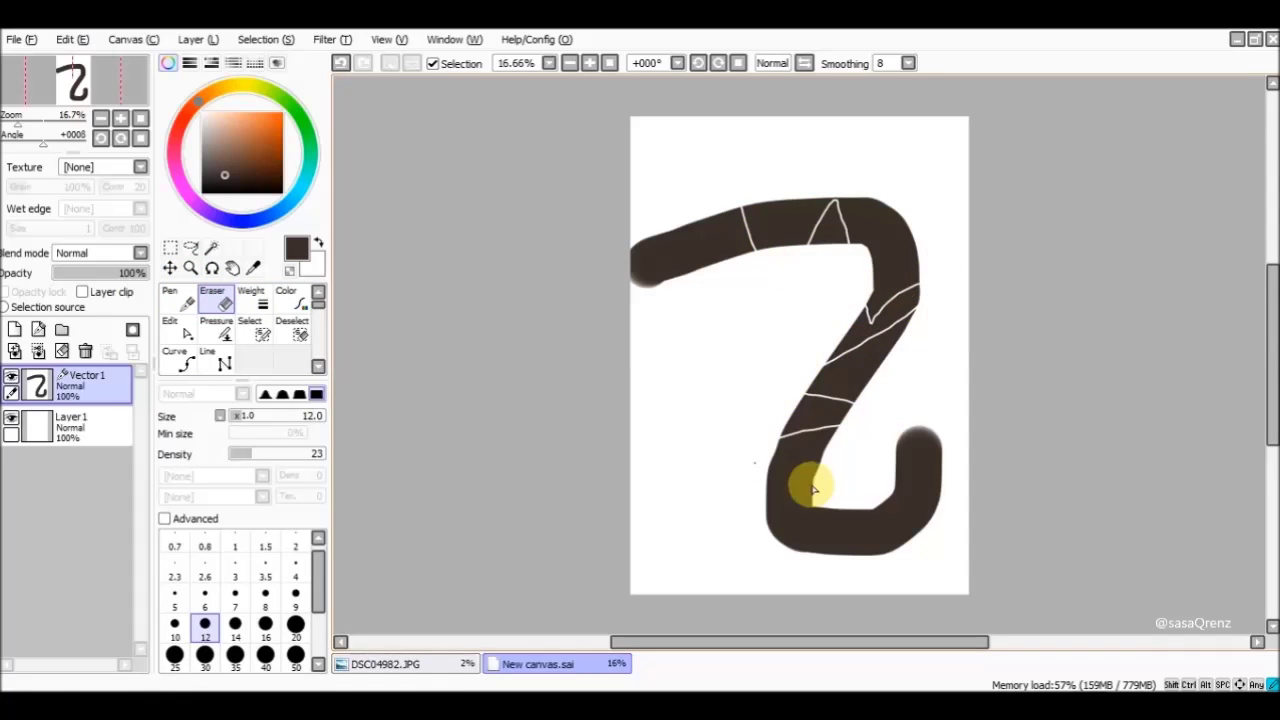
pyautogui.hotkey('ctrl', 'z')
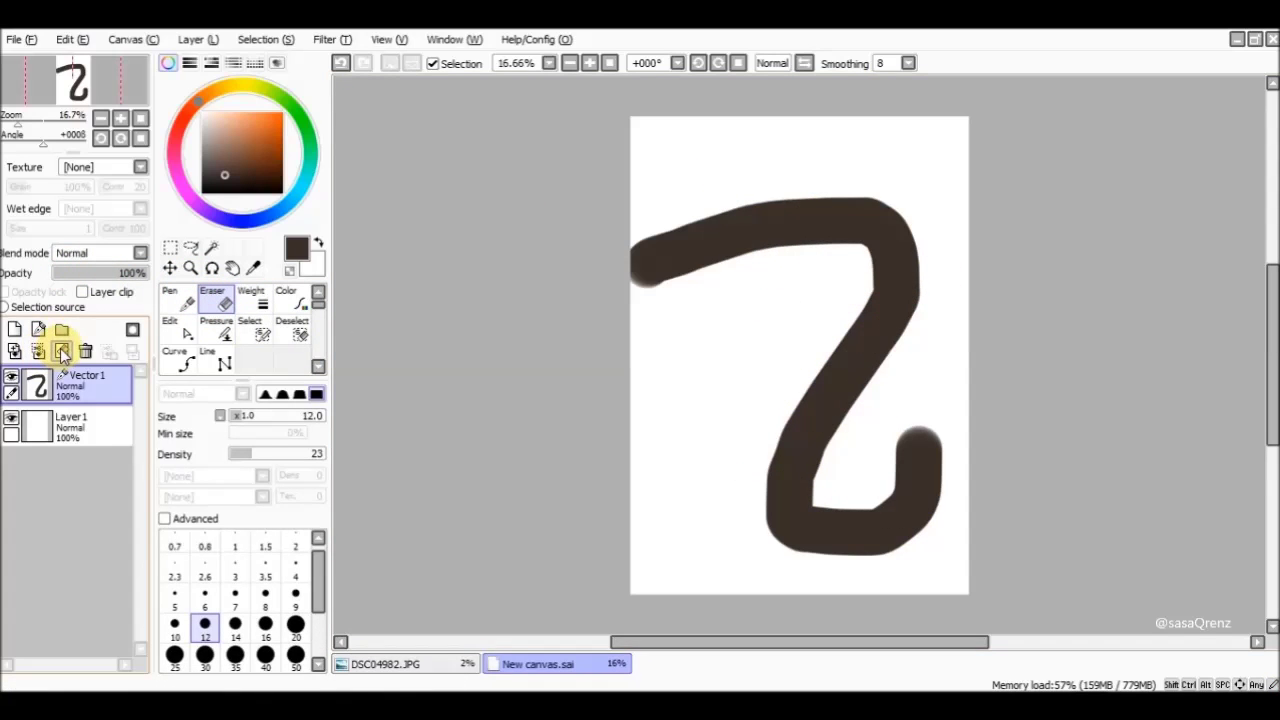
pyautogui.click(61, 352)
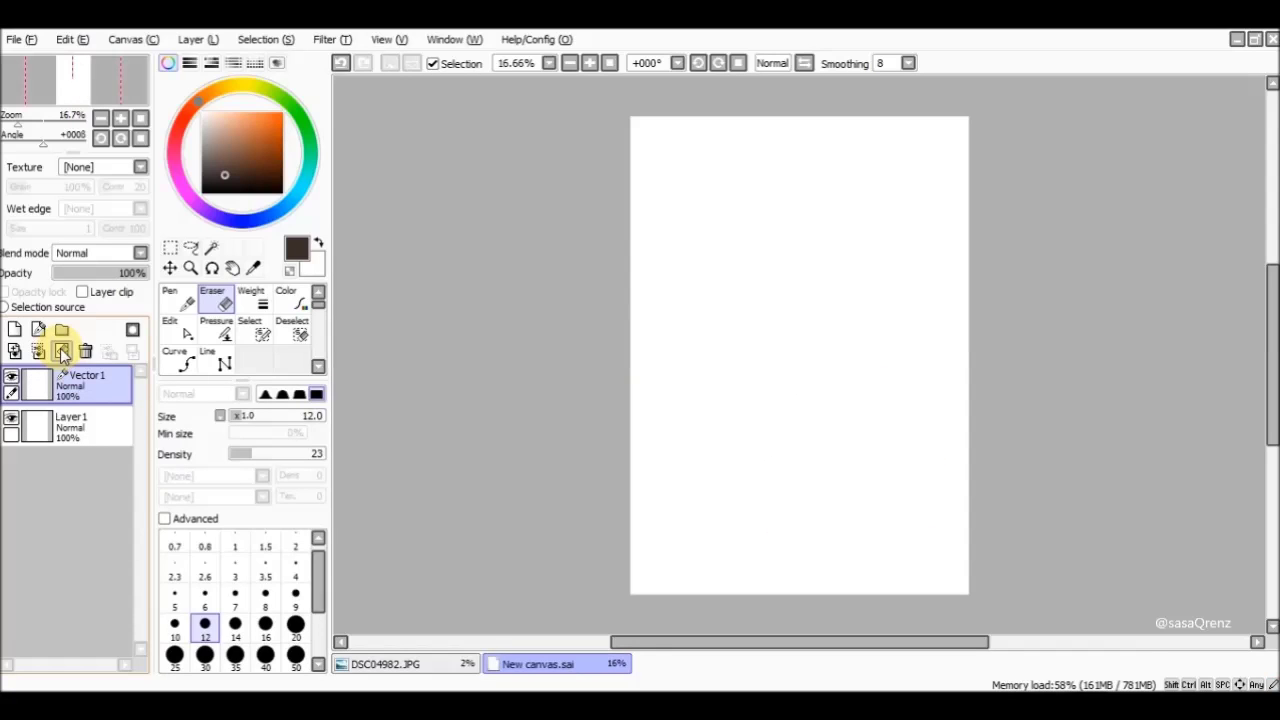
pyautogui.click(183, 336)
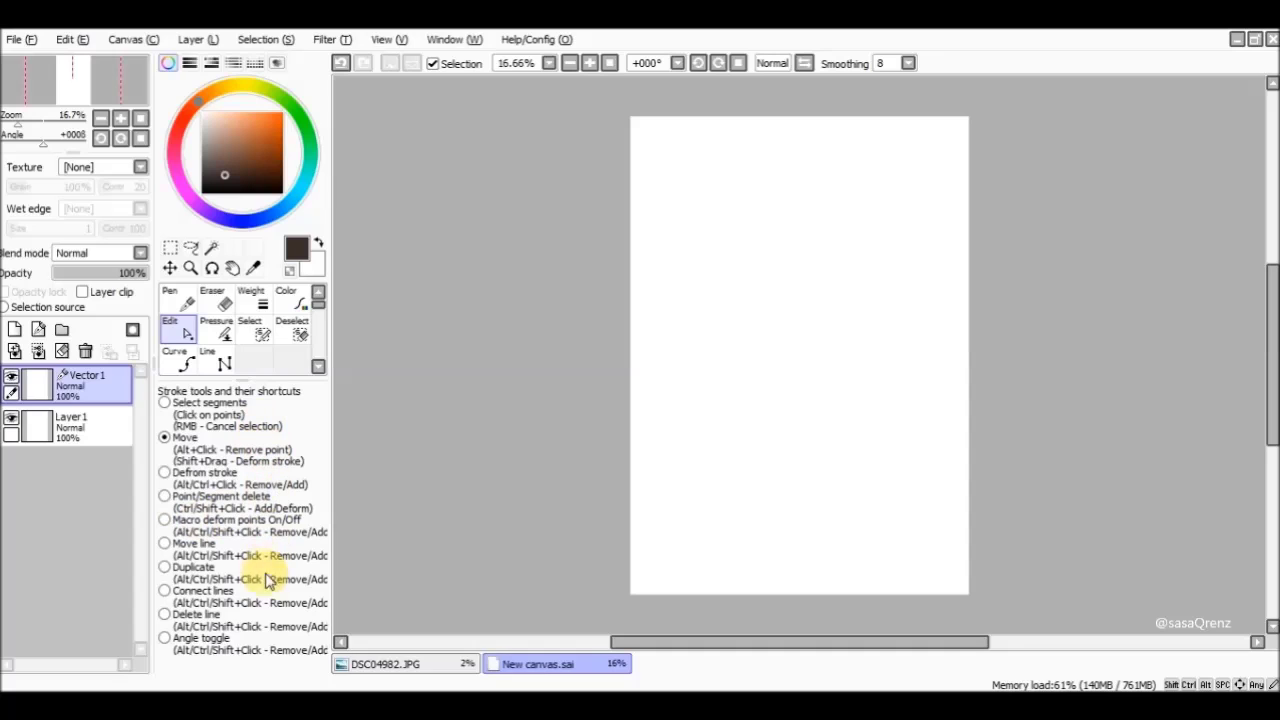
pyautogui.click(207, 338)
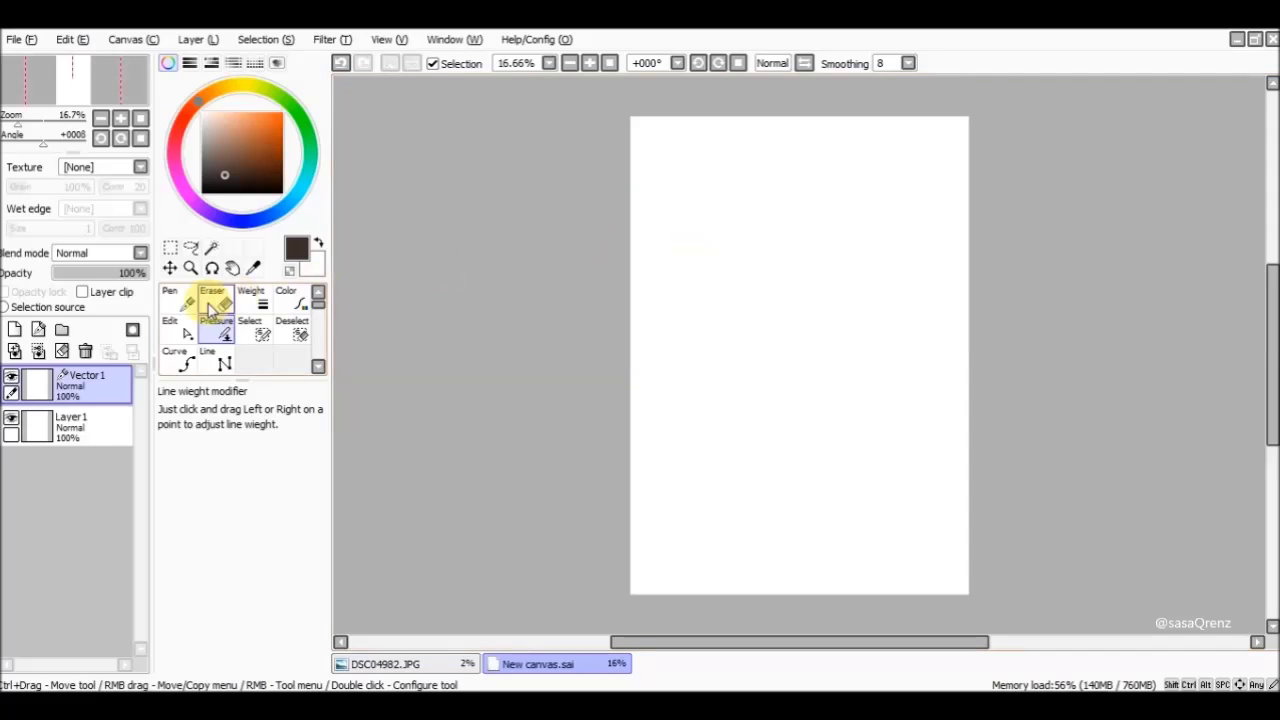
# Step: Try a winding multi-point line with the Curve tool at size 0.7, and undo its last point
pyautogui.click(177, 360)
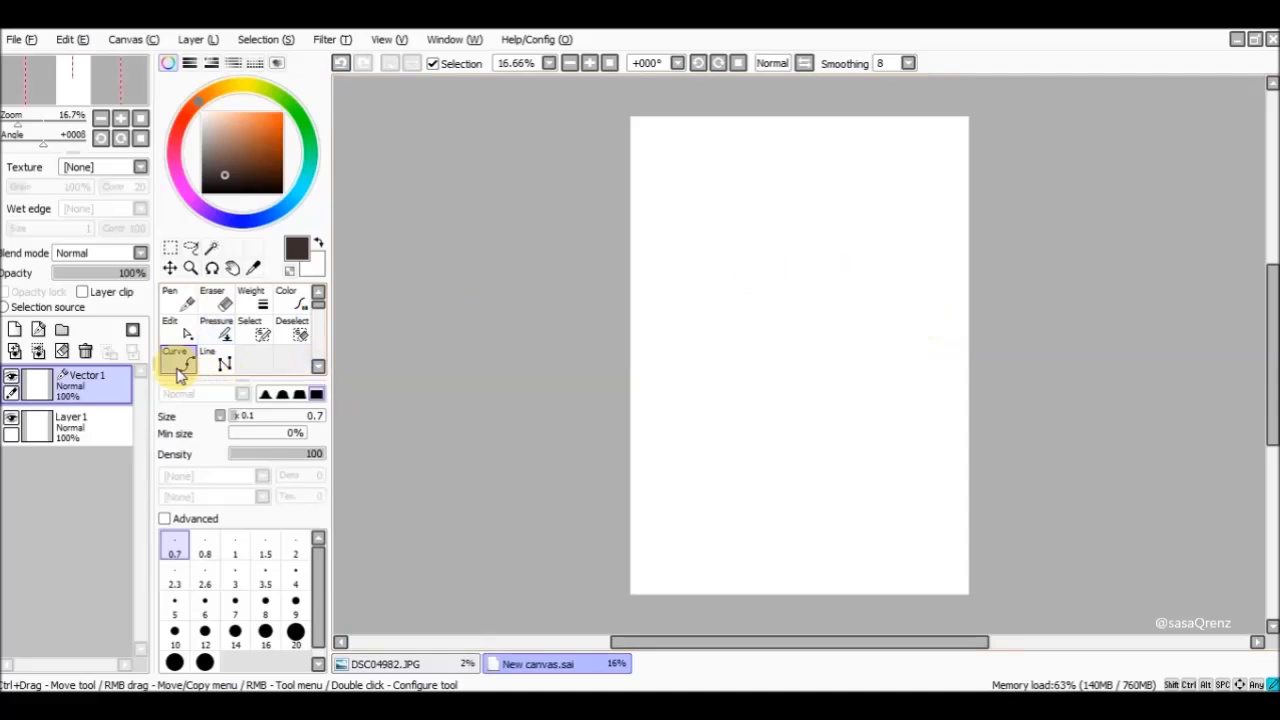
pyautogui.click(678, 228)
pyautogui.click(785, 188)
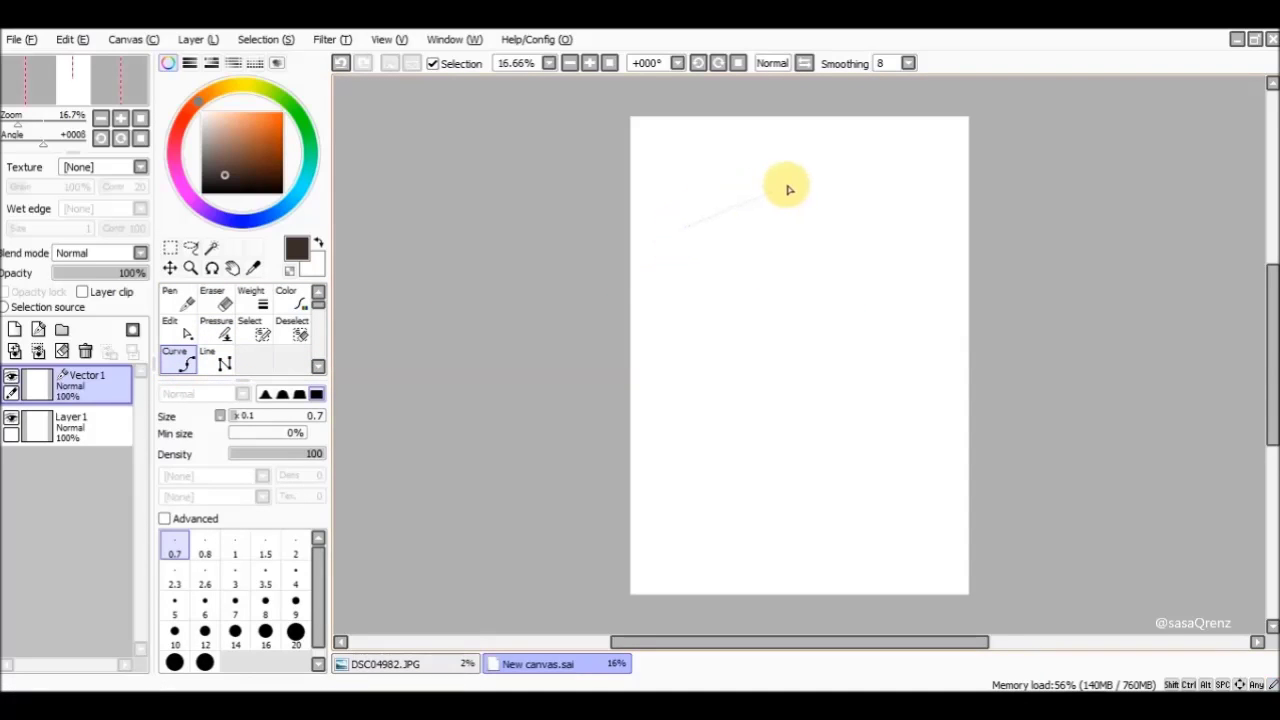
pyautogui.click(852, 250)
pyautogui.click(764, 342)
pyautogui.click(805, 435)
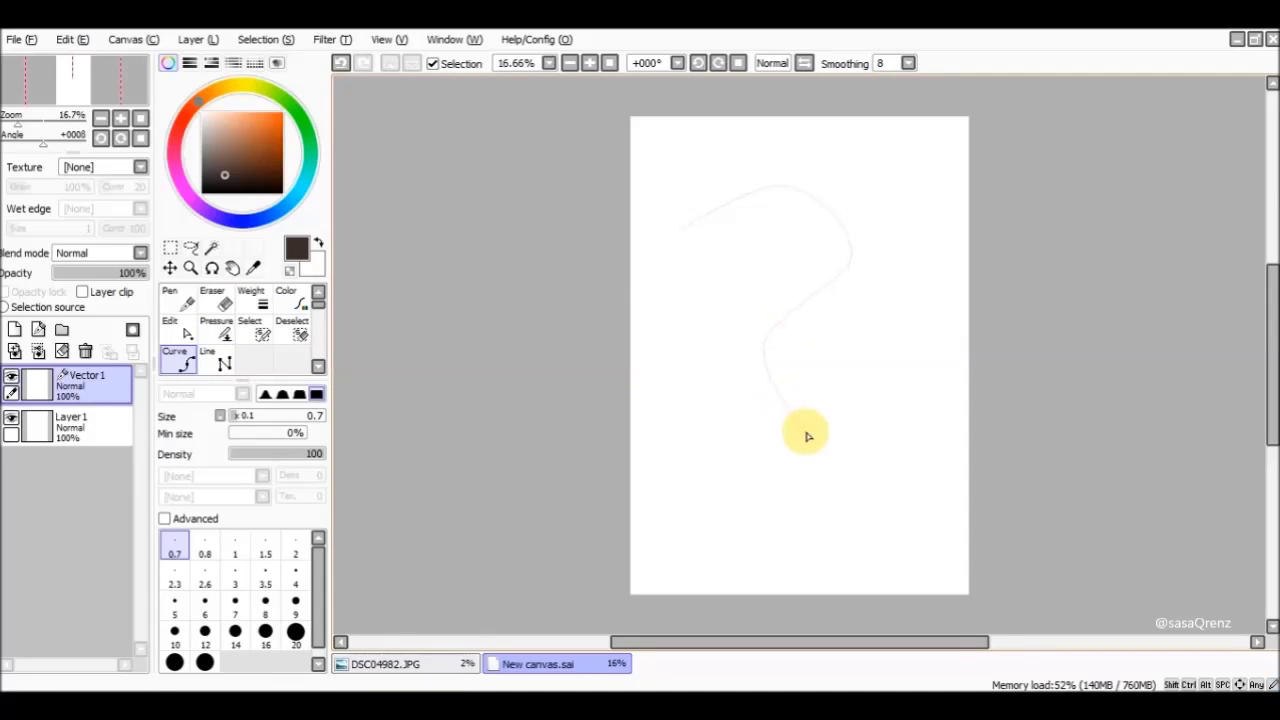
pyautogui.click(341, 63)
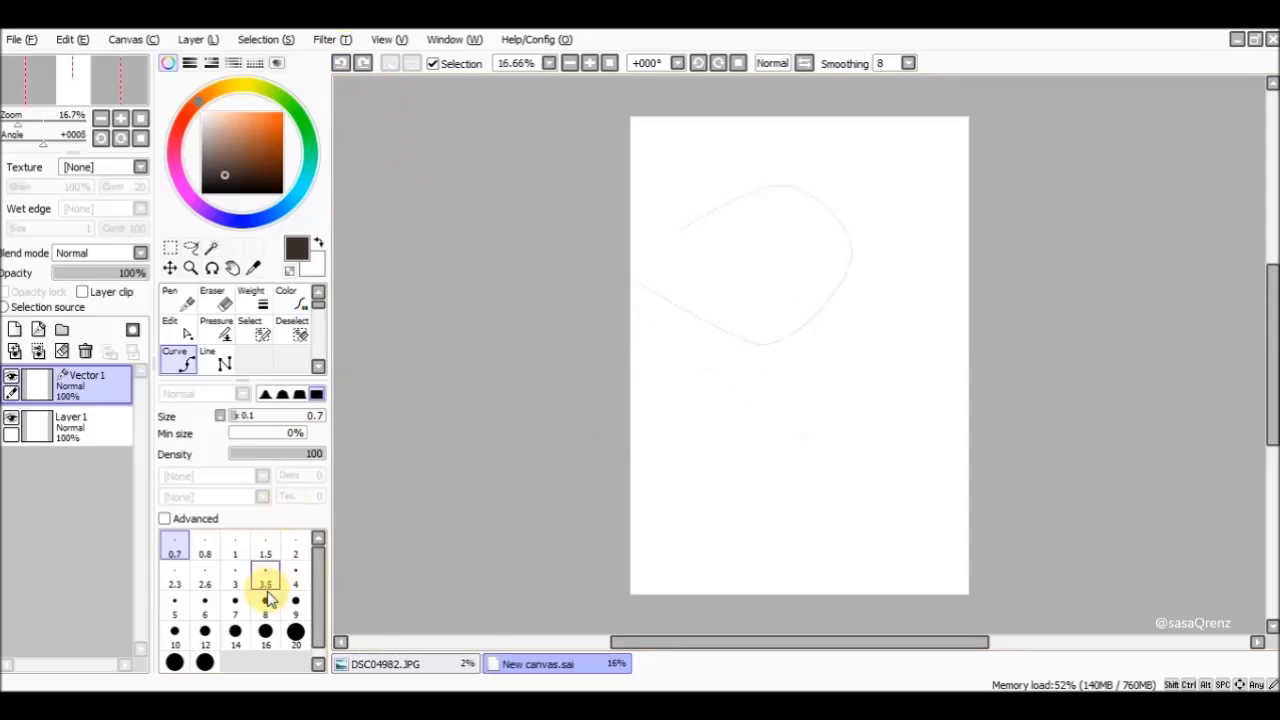
# Step: Clear the vector layer and draw a curve shaped like a 2 on the page's upper half with the Curve tool at size 12
pyautogui.click(206, 638)
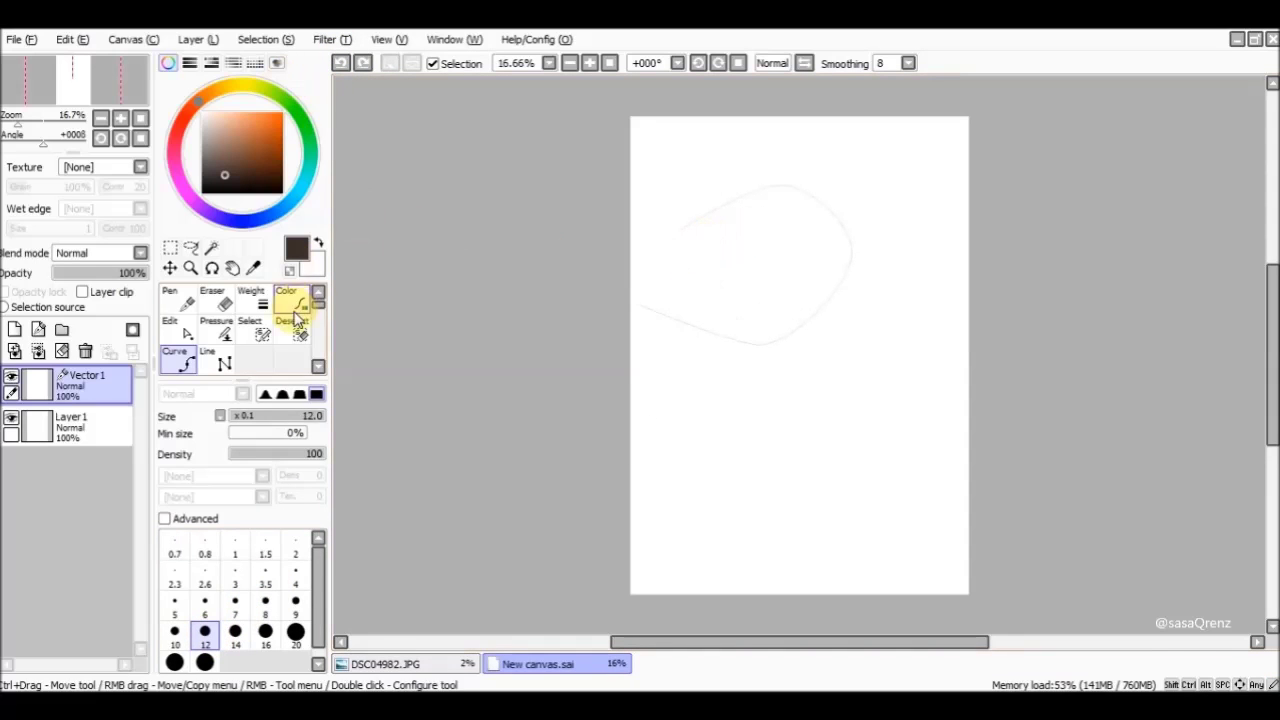
pyautogui.click(62, 351)
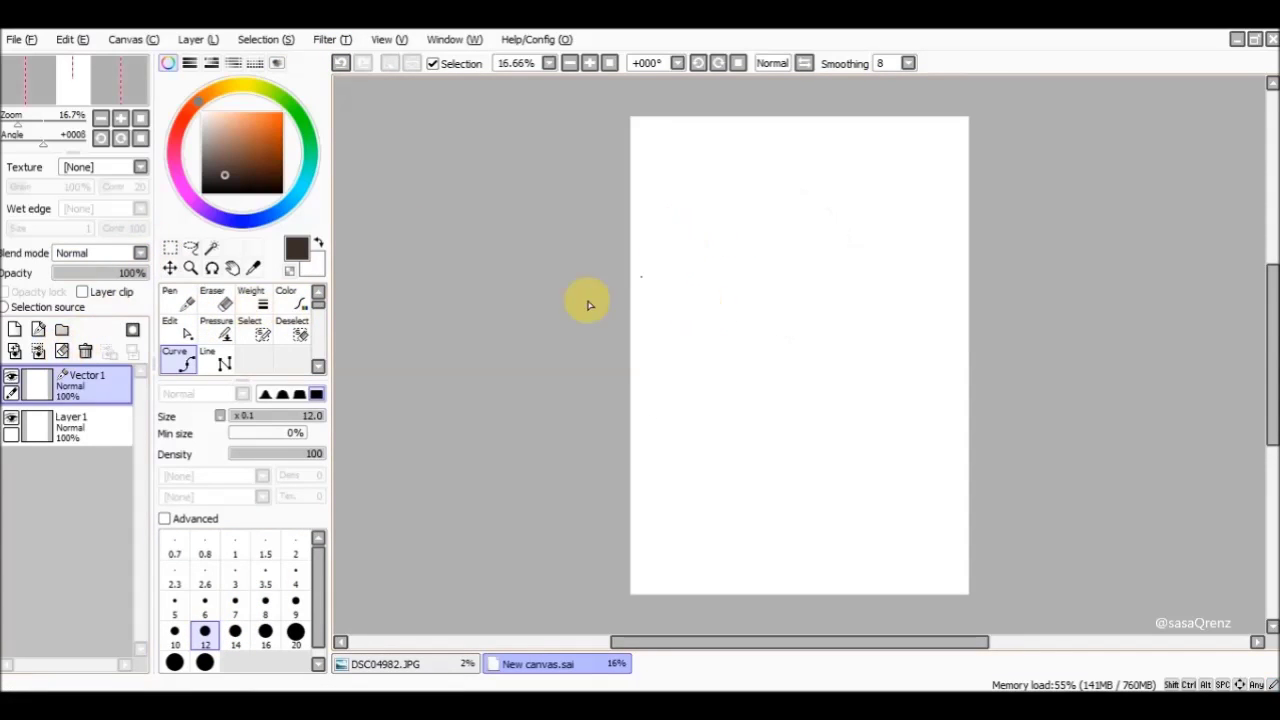
pyautogui.click(678, 228)
pyautogui.click(753, 190)
pyautogui.click(838, 218)
pyautogui.click(686, 330)
pyautogui.doubleClick(788, 324)
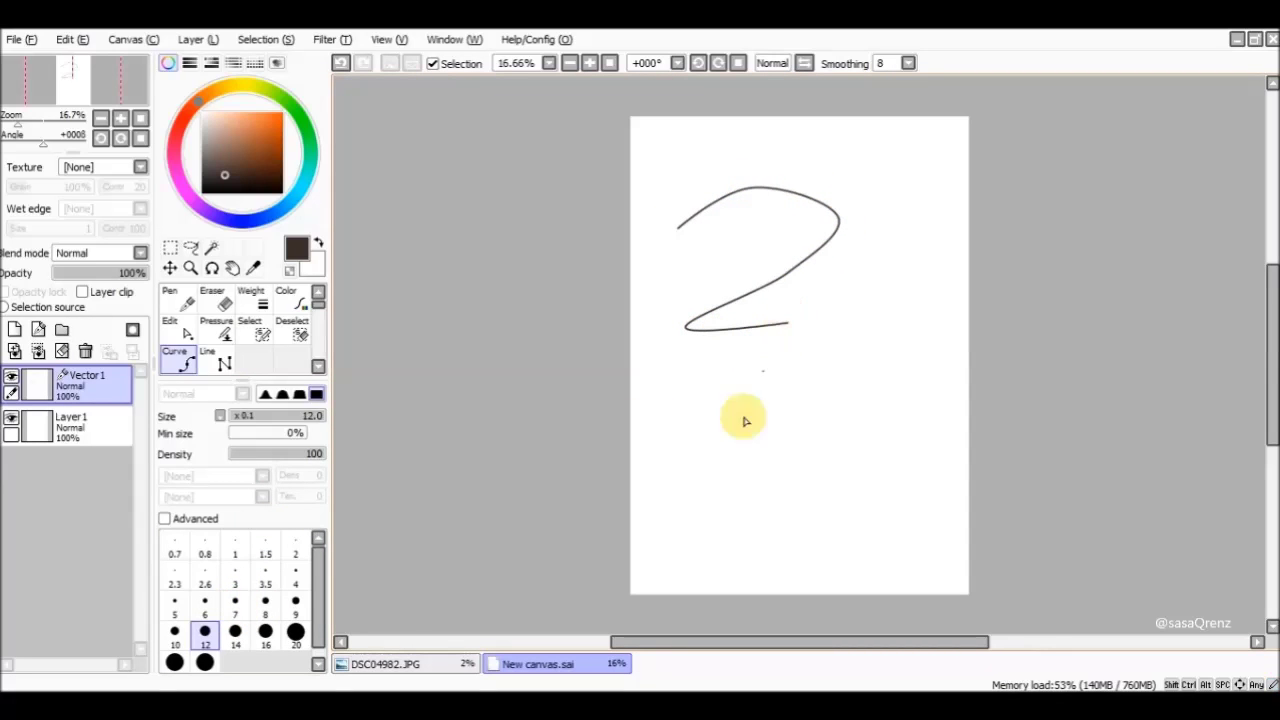
# Step: Draw a hooked curve below the 2 shape and a nearly straight line beneath it with the Curve tool at size 12
pyautogui.click(679, 412)
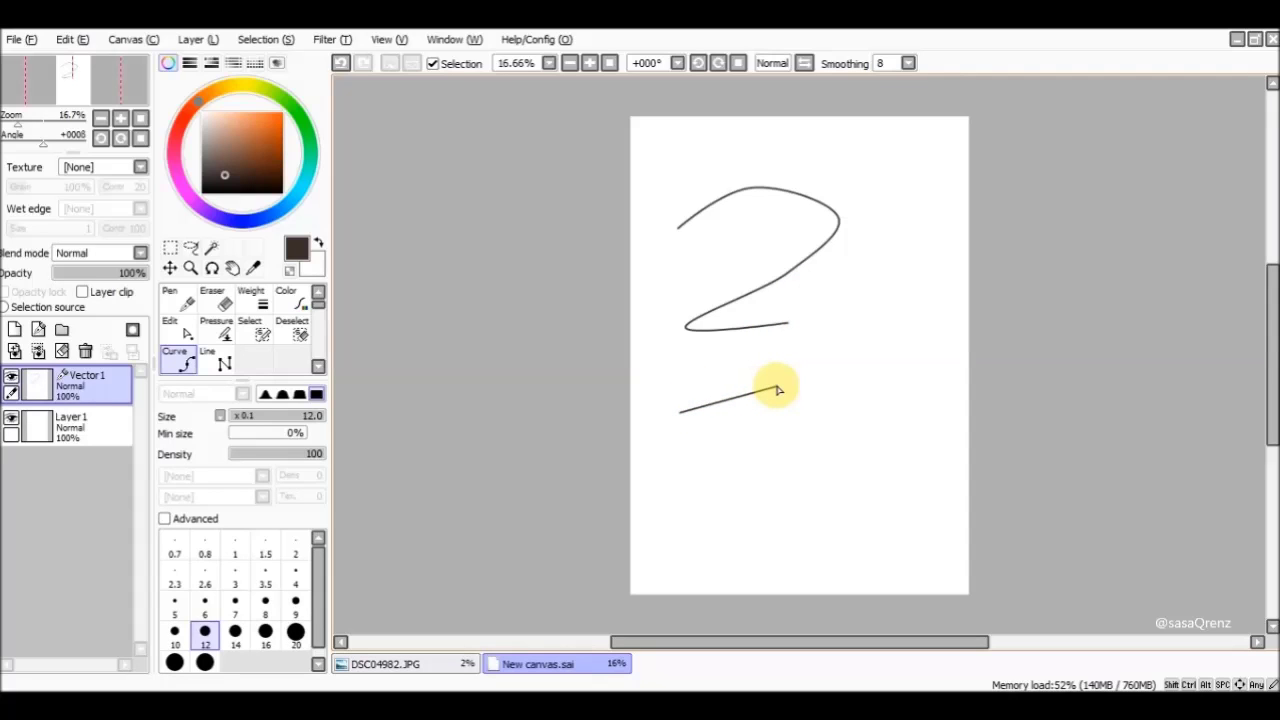
pyautogui.click(777, 399)
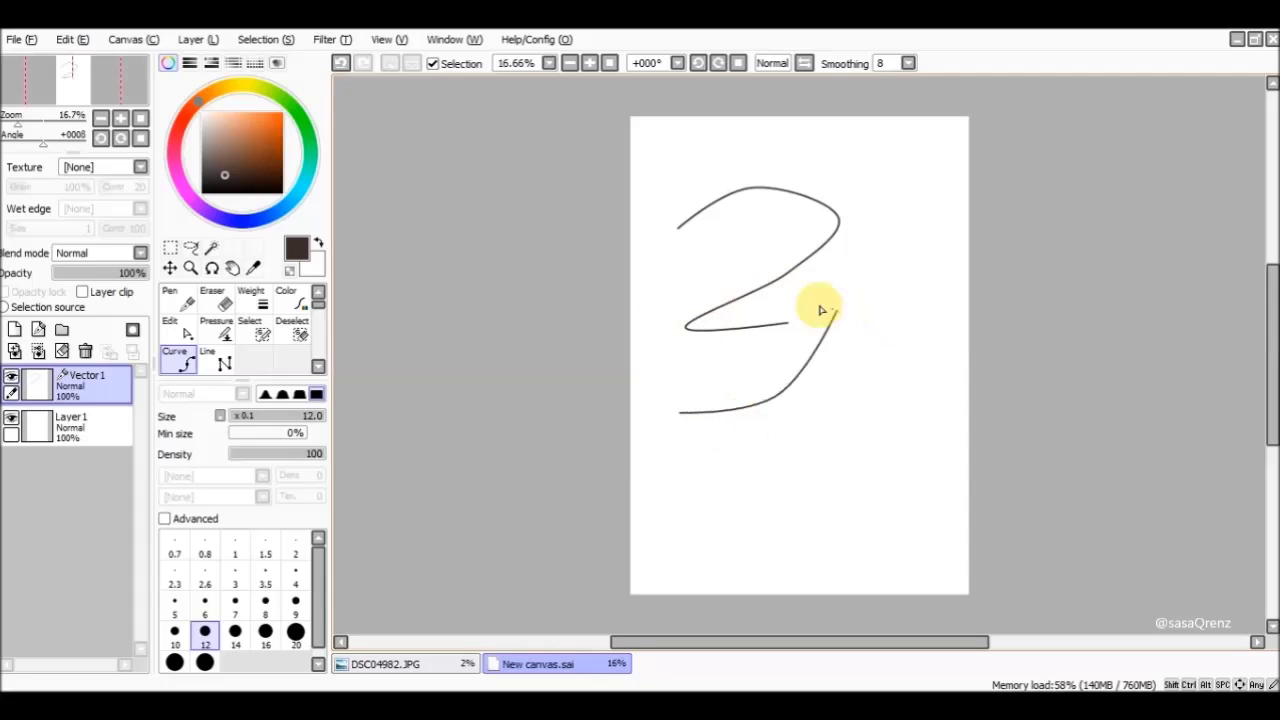
pyautogui.click(902, 409)
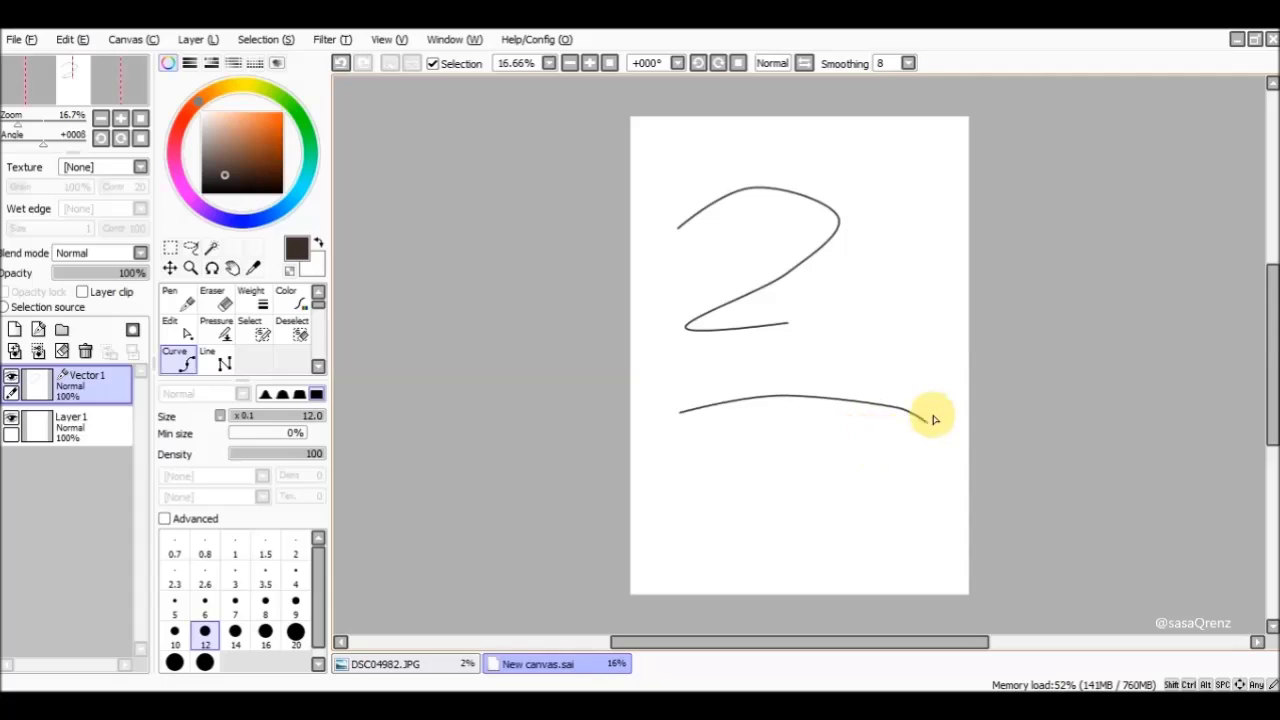
pyautogui.doubleClick(775, 437)
pyautogui.click(704, 475)
pyautogui.click(875, 495)
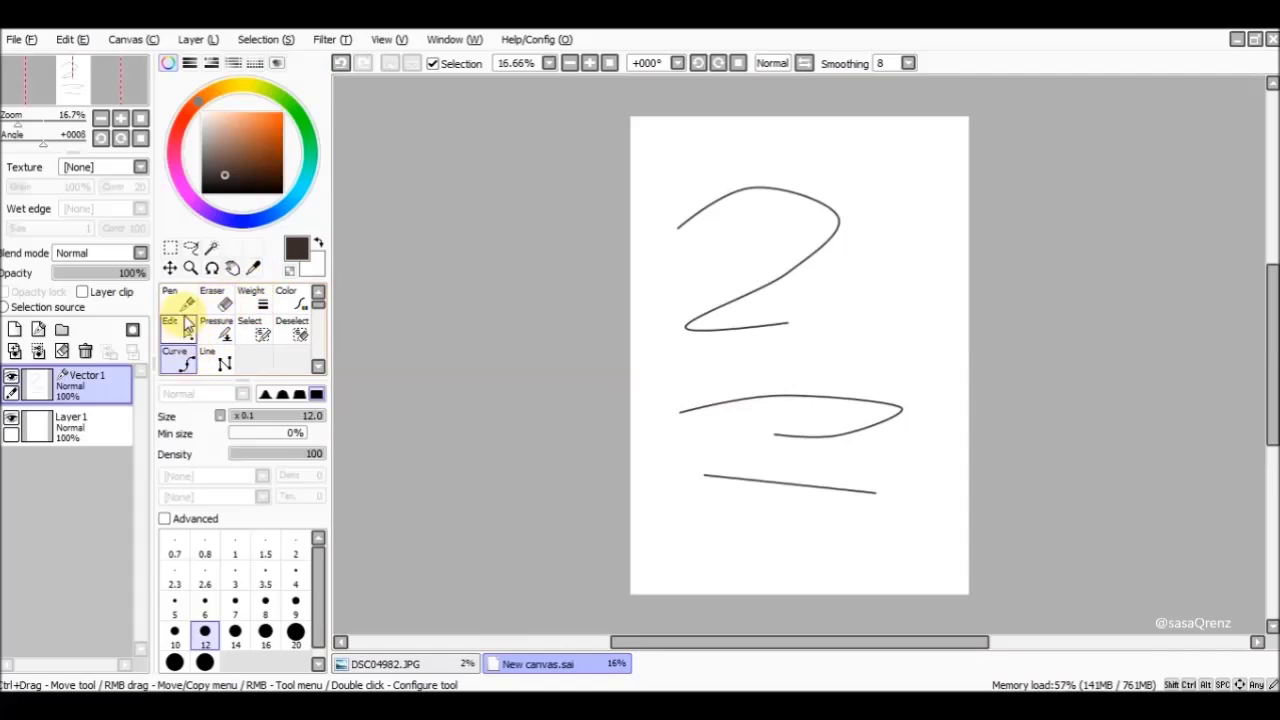
# Step: Clear the vector layer and draw a large V across the page with the Line tool at size 12
pyautogui.click(62, 351)
pyautogui.click(210, 358)
pyautogui.moveTo(697, 208); pyautogui.dragTo(403, 65)
pyautogui.click(340, 63)
pyautogui.click(205, 621)
pyautogui.click(665, 205)
pyautogui.click(784, 511)
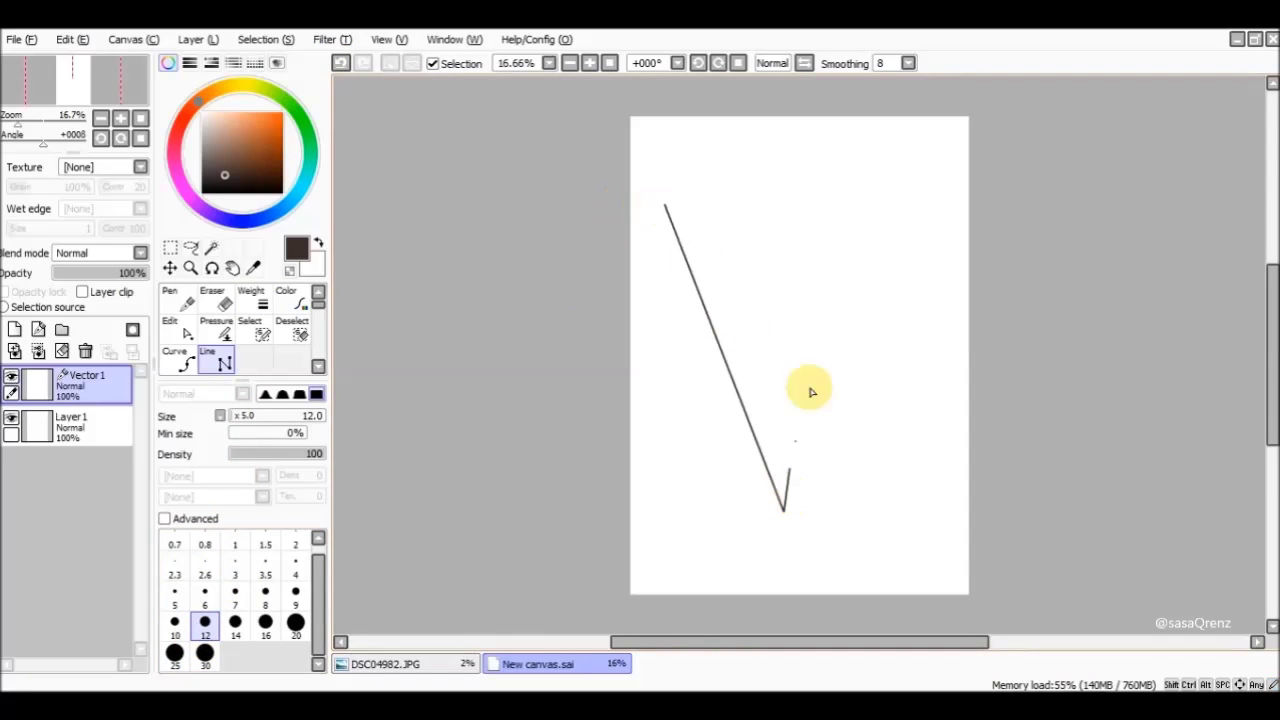
pyautogui.click(871, 210)
# Step: Draw a closed four-sided shape overlapping the V's rising arm with the Line tool
pyautogui.click(749, 278)
pyautogui.click(895, 321)
pyautogui.click(851, 404)
pyautogui.click(764, 353)
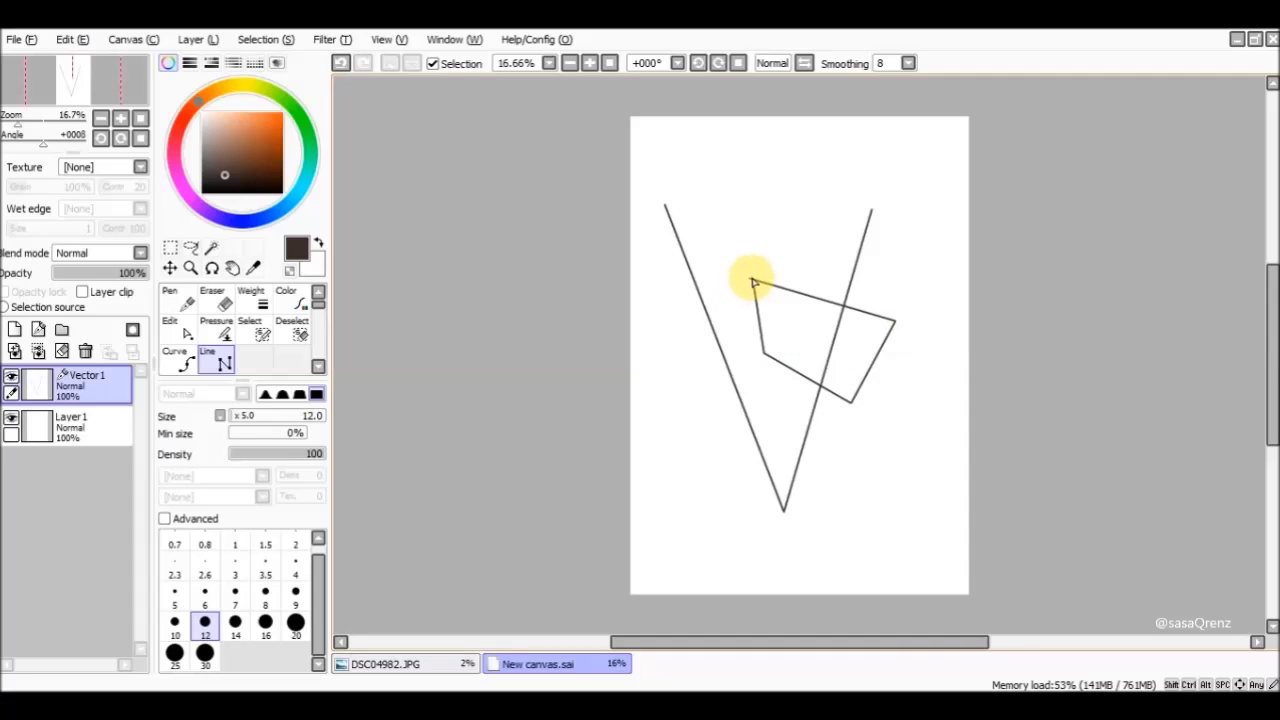
pyautogui.doubleClick(752, 282)
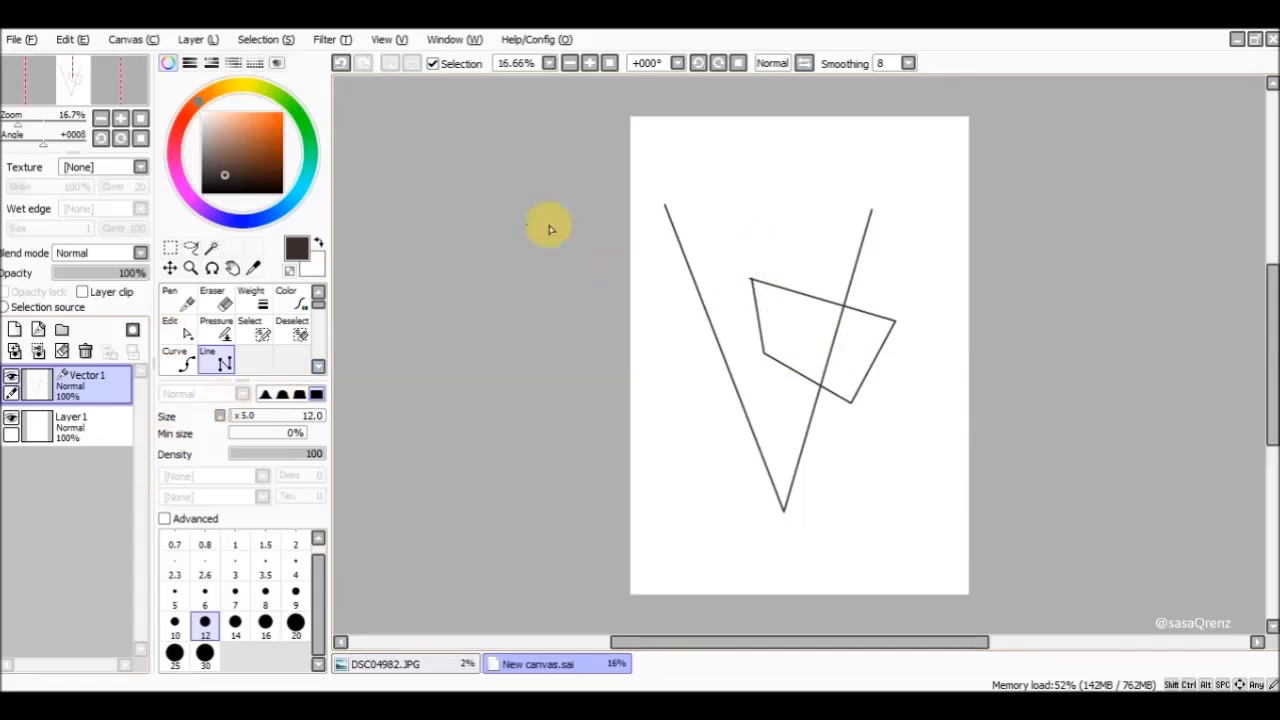
# Step: Clear the vector layer and draw a wave with two peaks across the page with the Curve tool at size 12
pyautogui.click(180, 357)
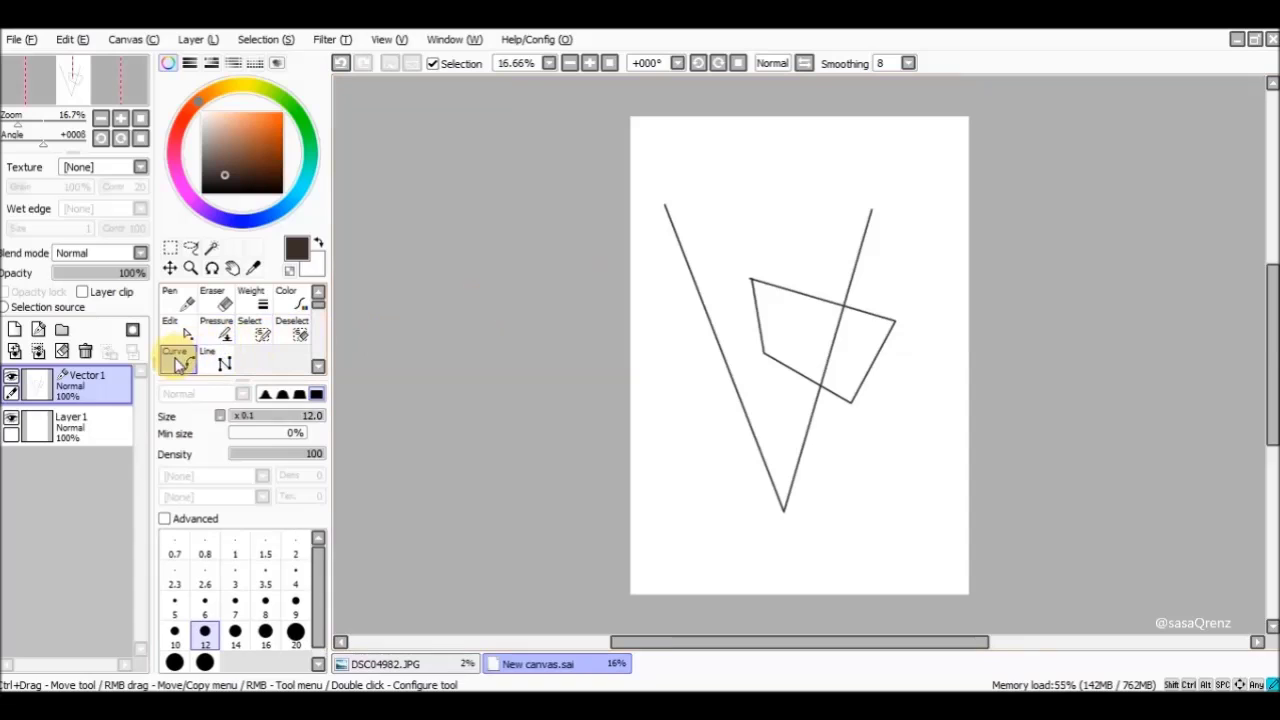
pyautogui.click(61, 351)
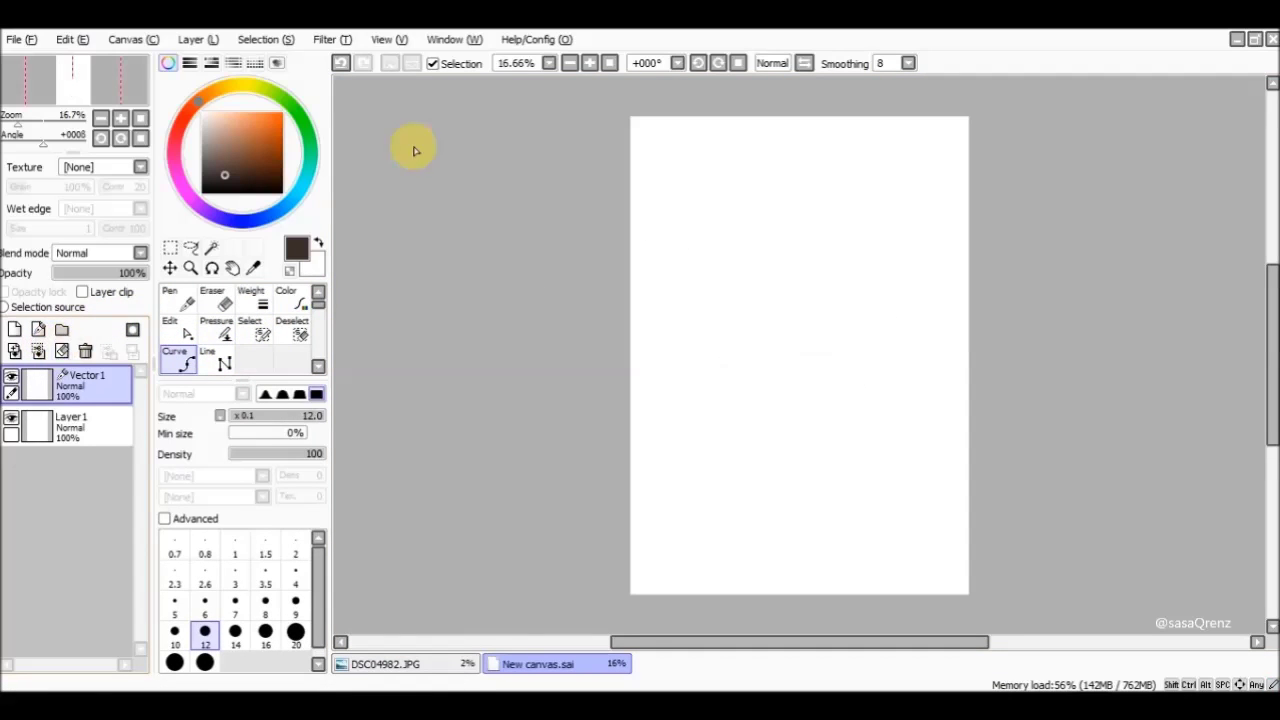
pyautogui.click(589, 63)
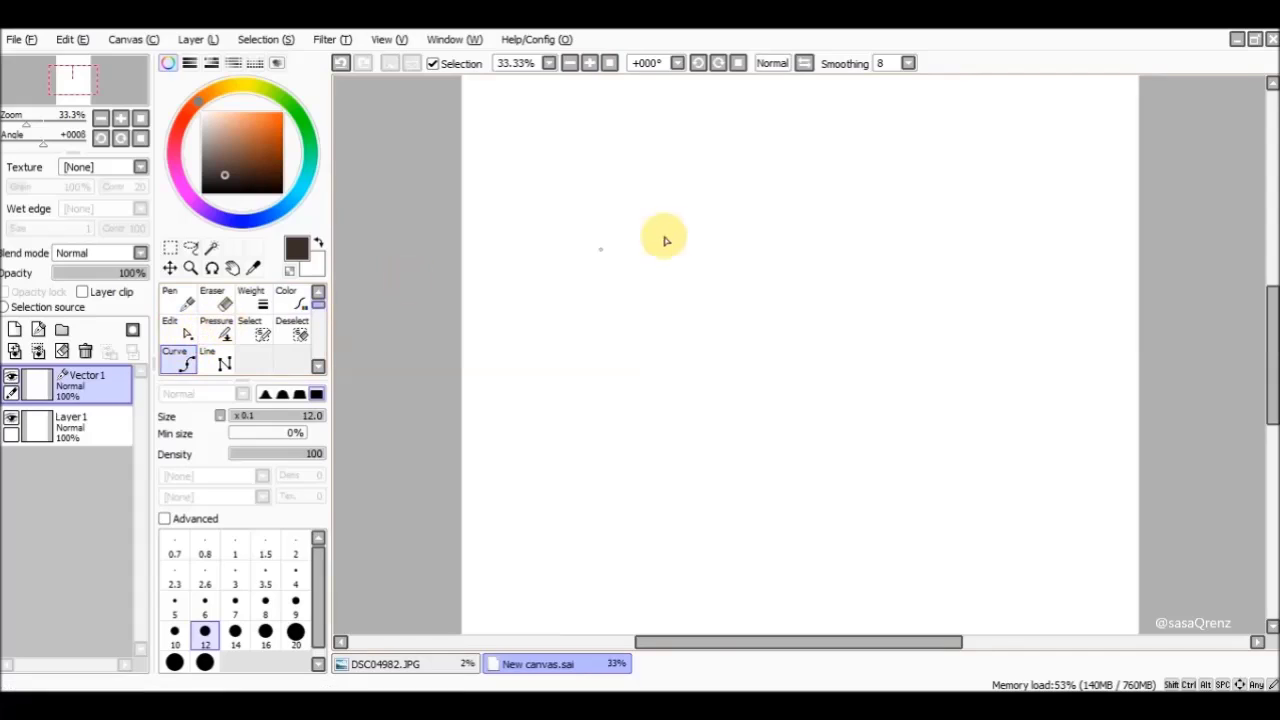
pyautogui.click(521, 281)
pyautogui.click(630, 185)
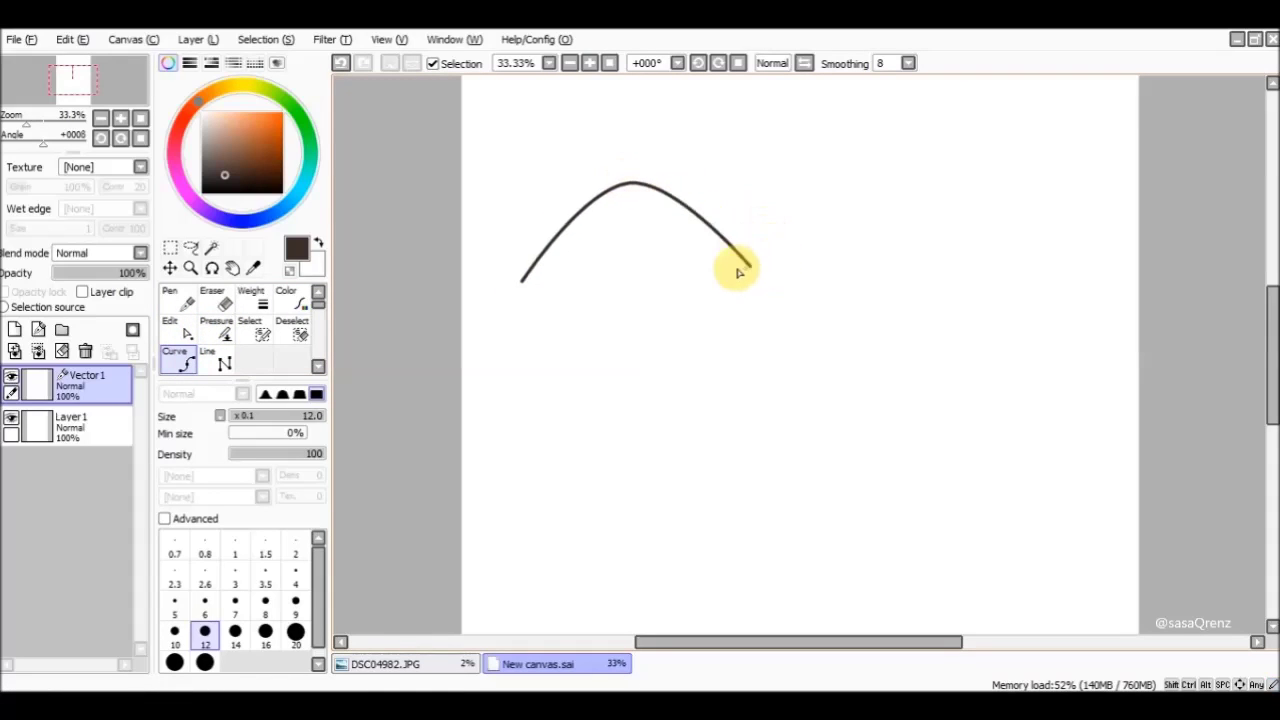
pyautogui.click(737, 251)
pyautogui.click(815, 300)
pyautogui.click(889, 191)
pyautogui.click(968, 150)
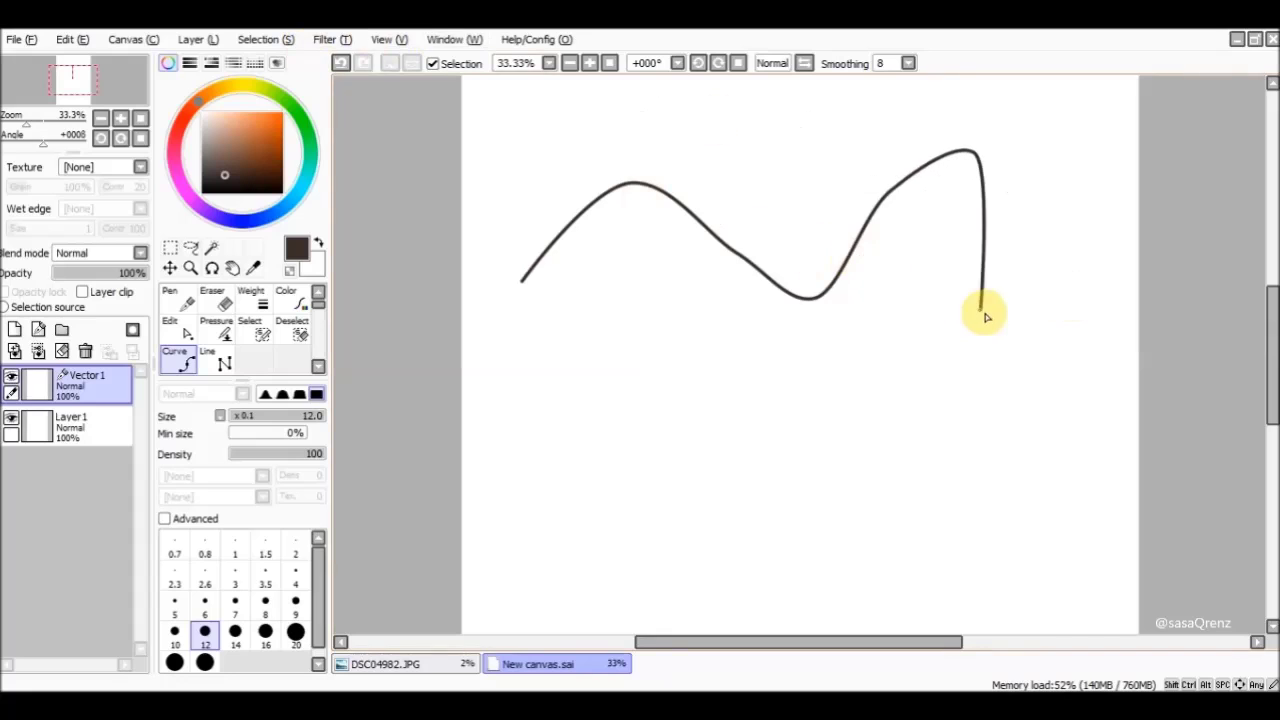
pyautogui.doubleClick(1048, 310)
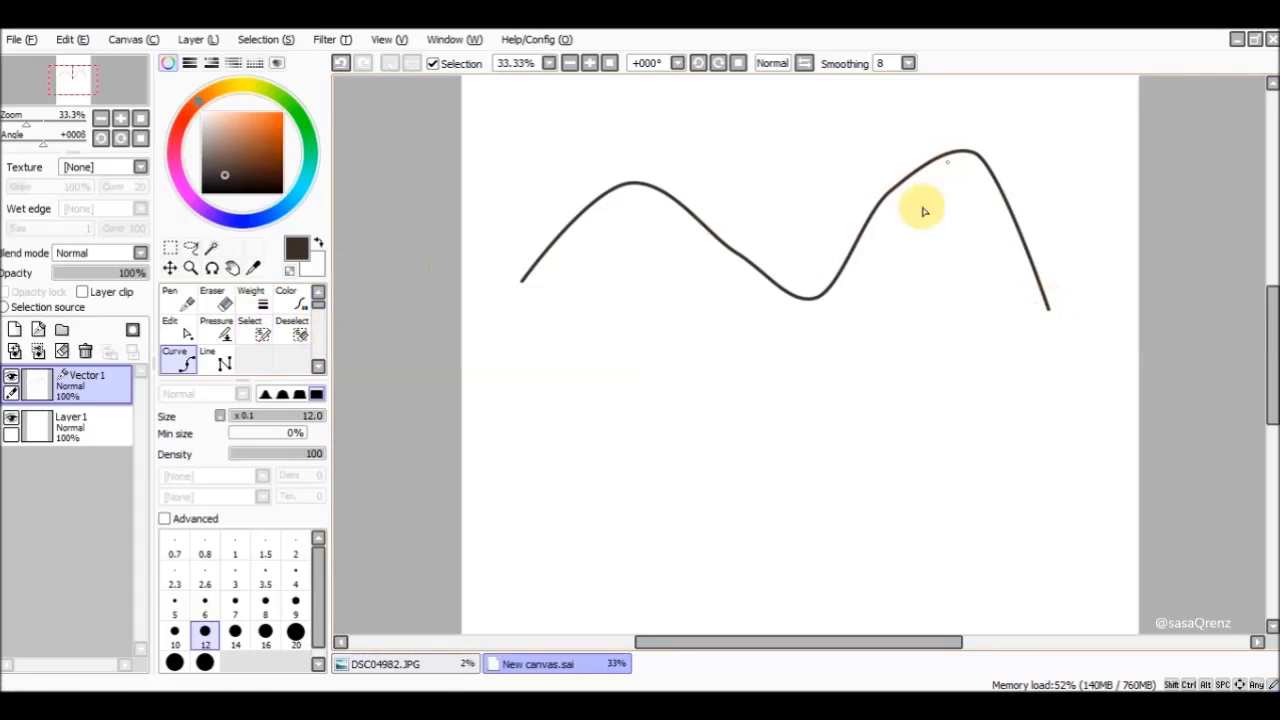
# Step: Reshape the wave in the Edit tool's Move mode, shifting the descent's middle point near the valley and the rising slope's point to the second peak
pyautogui.click(182, 330)
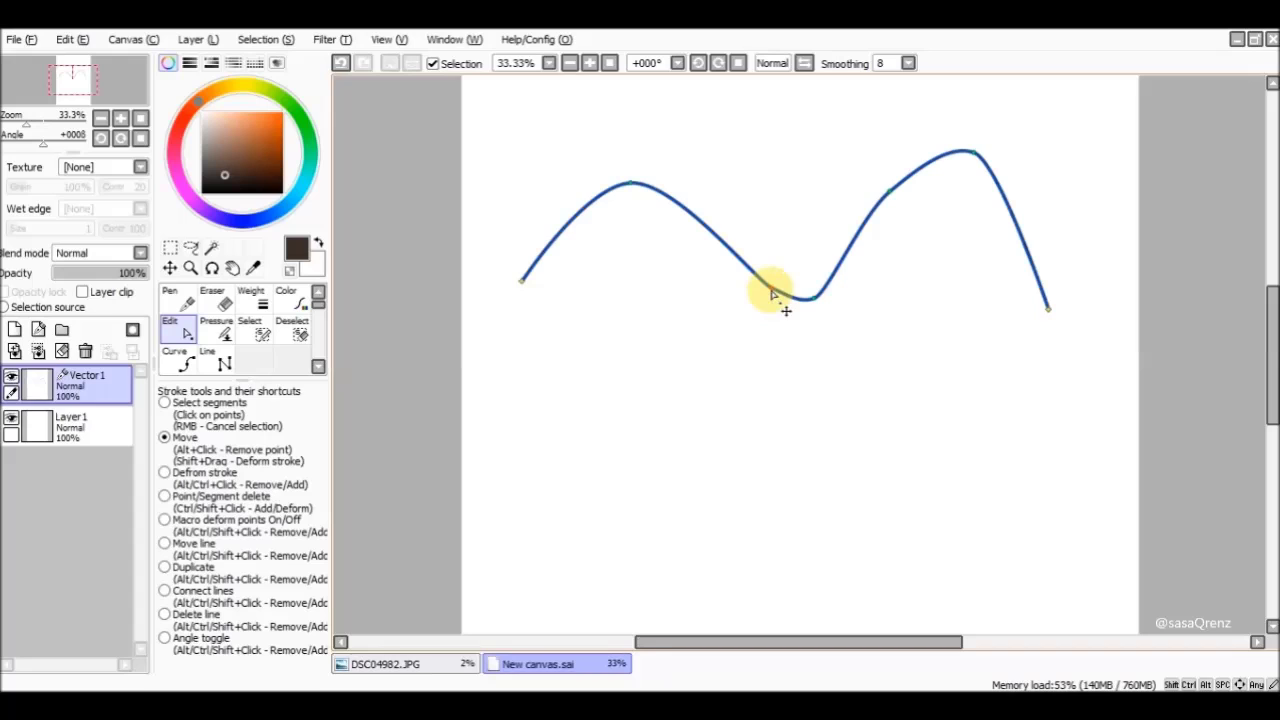
pyautogui.moveTo(752, 205); pyautogui.dragTo(787, 243)
pyautogui.moveTo(708, 213); pyautogui.dragTo(812, 222)
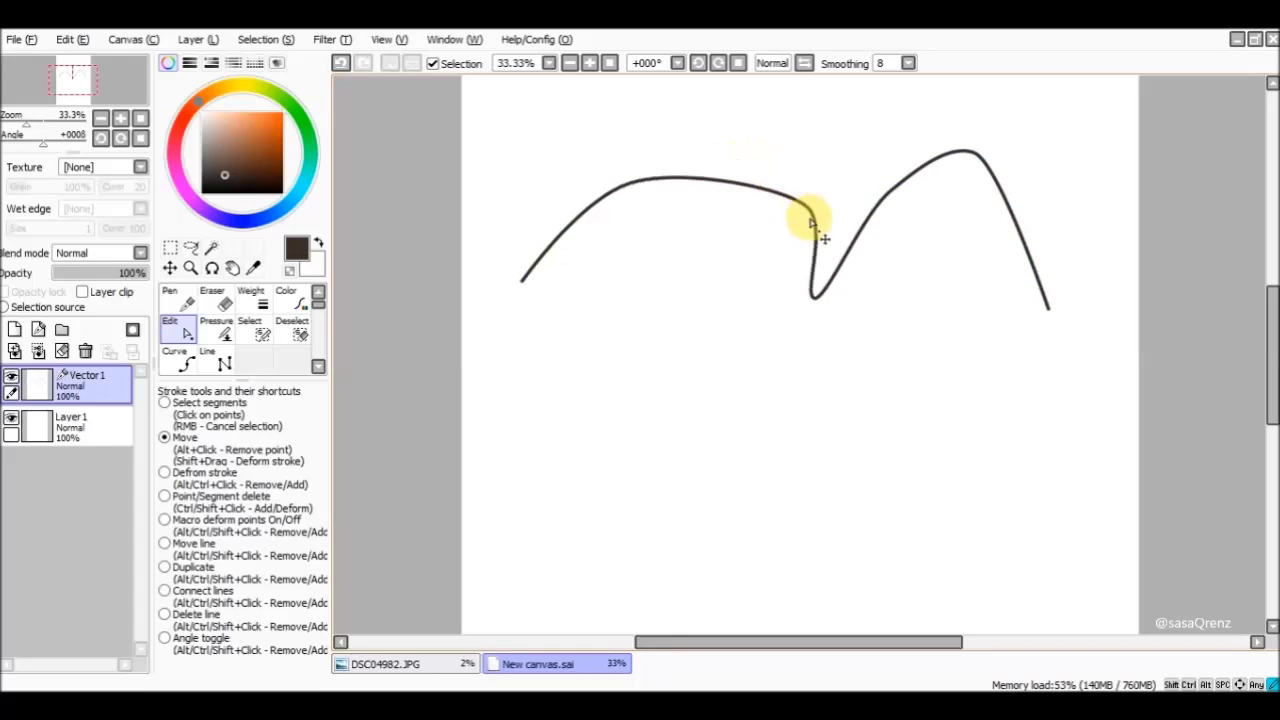
pyautogui.moveTo(691, 241)
pyautogui.mouseDown()
pyautogui.moveTo(831, 207)
pyautogui.moveTo(896, 303)
pyautogui.moveTo(848, 138)
pyautogui.moveTo(746, 152)
pyautogui.moveTo(641, 421)
pyautogui.moveTo(598, 467)
pyautogui.moveTo(718, 575)
pyautogui.moveTo(704, 188)
pyautogui.moveTo(714, 105)
pyautogui.moveTo(715, 236)
pyautogui.mouseUp()
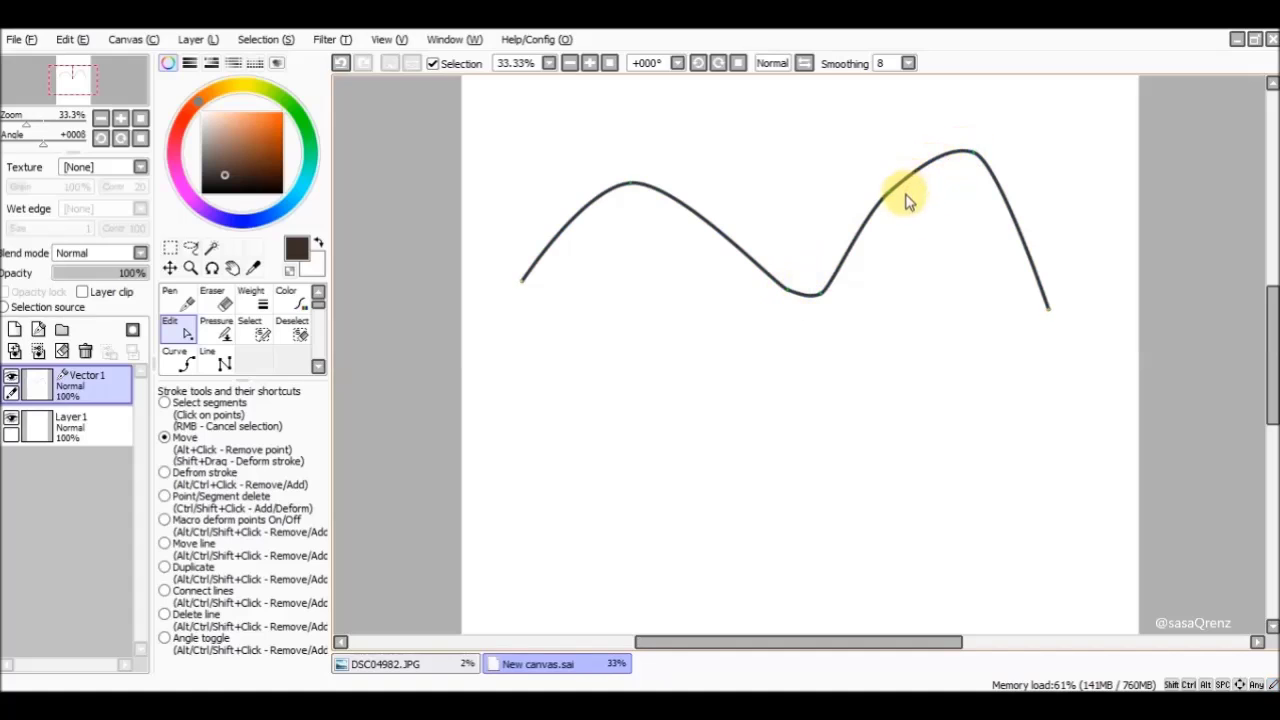
pyautogui.moveTo(893, 193); pyautogui.dragTo(942, 155)
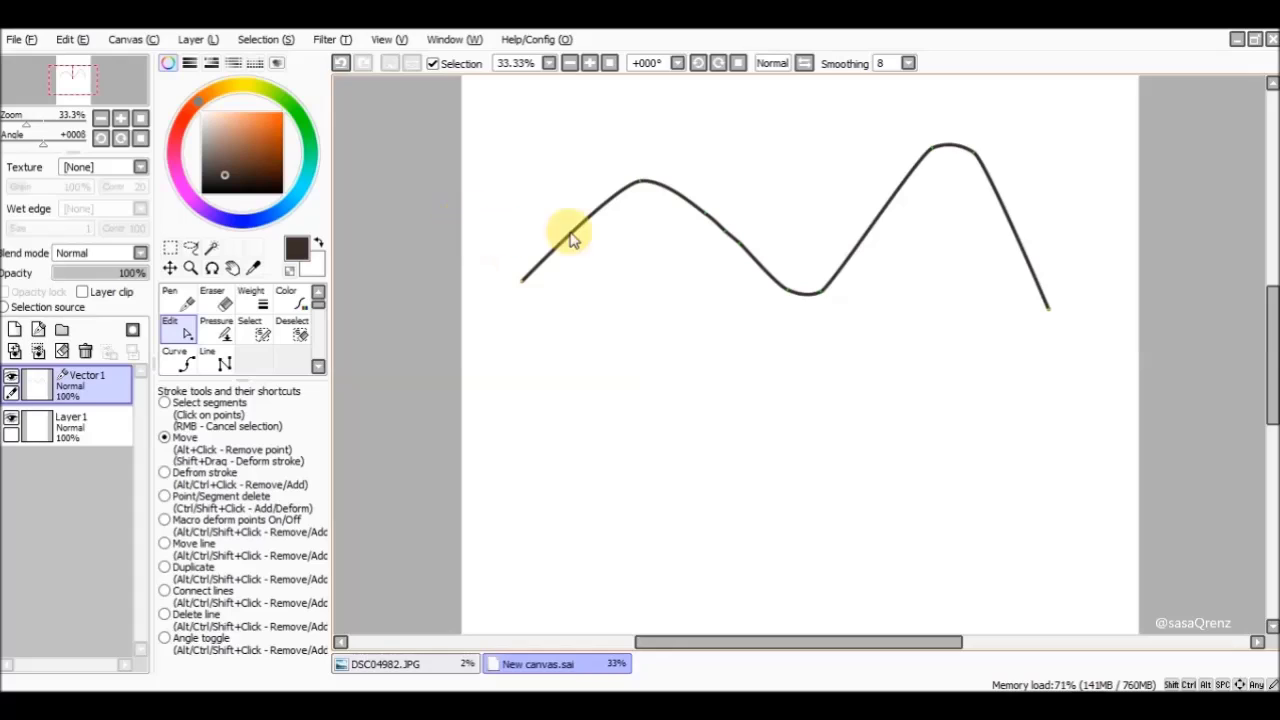
# Step: Pull two small bumps into the wave's descent and remove their points with Point/Segment delete
pyautogui.moveTo(729, 229)
pyautogui.mouseDown()
pyautogui.moveTo(734, 219)
pyautogui.moveTo(733, 268)
pyautogui.moveTo(699, 233)
pyautogui.moveTo(718, 204)
pyautogui.moveTo(710, 228)
pyautogui.mouseUp()
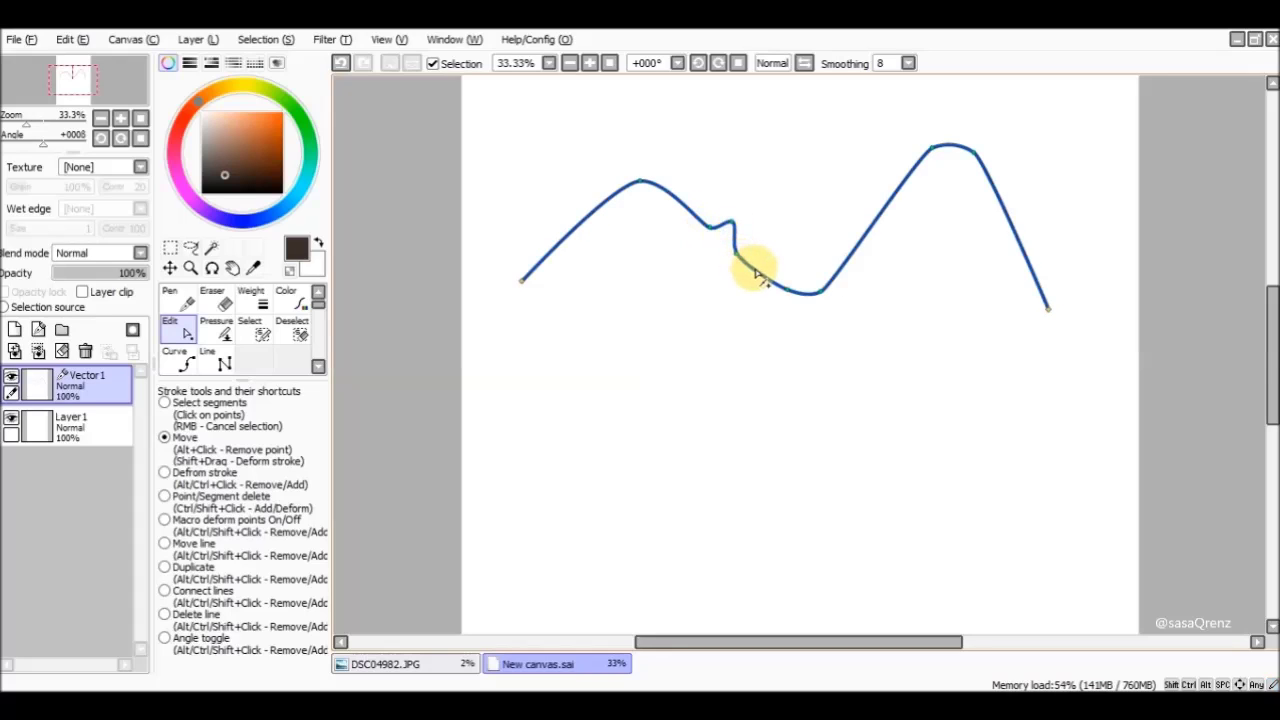
pyautogui.moveTo(754, 273)
pyautogui.mouseDown()
pyautogui.moveTo(766, 249)
pyautogui.moveTo(734, 291)
pyautogui.moveTo(772, 274)
pyautogui.moveTo(756, 271)
pyautogui.mouseUp()
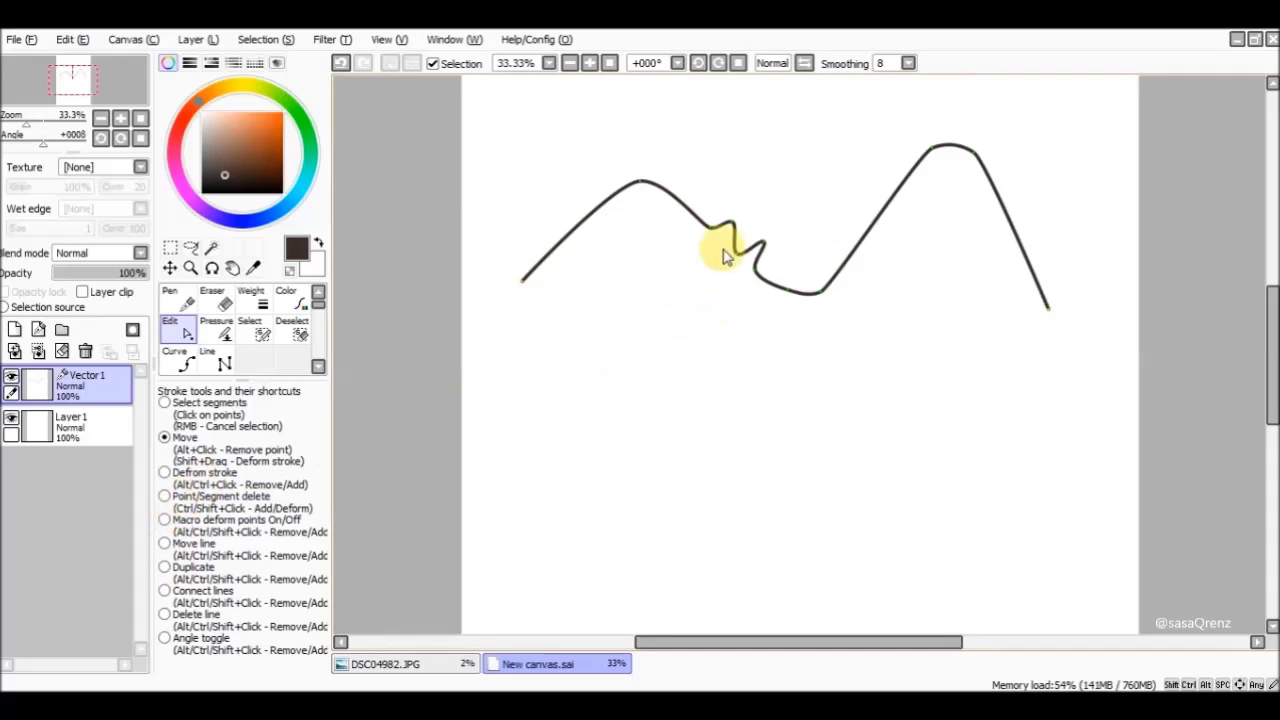
pyautogui.click(165, 498)
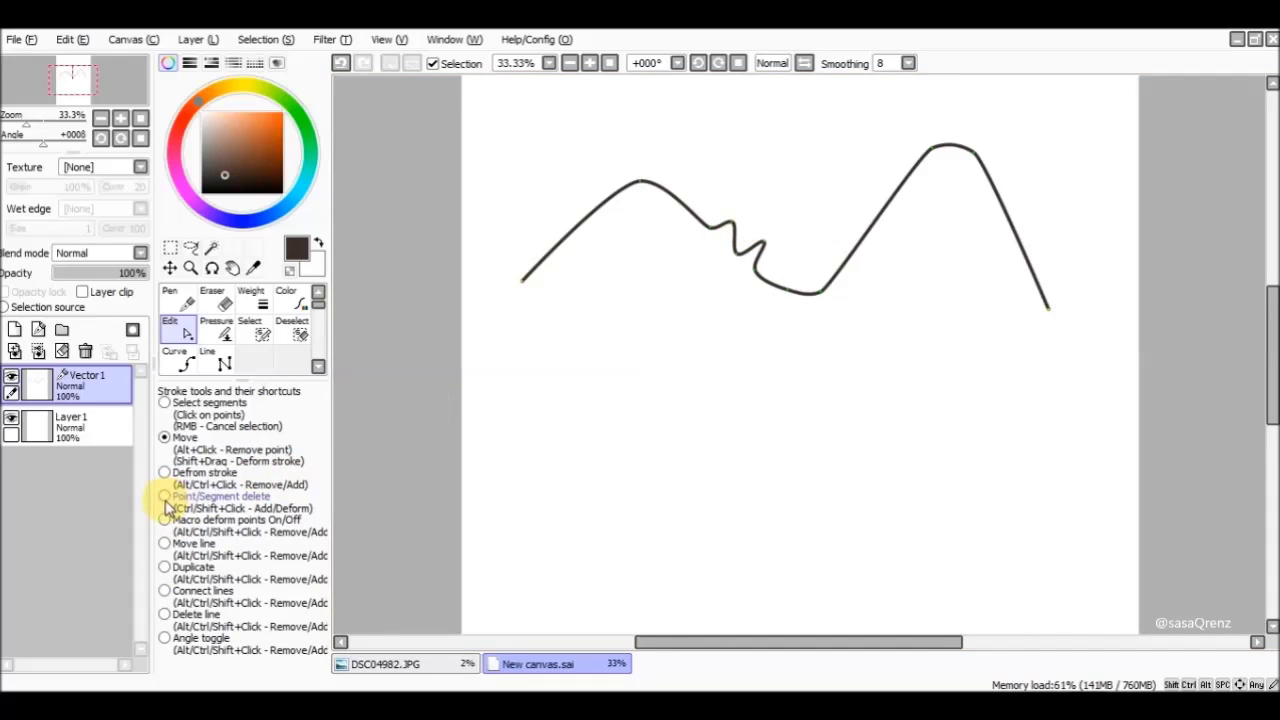
pyautogui.click(762, 244)
pyautogui.click(733, 222)
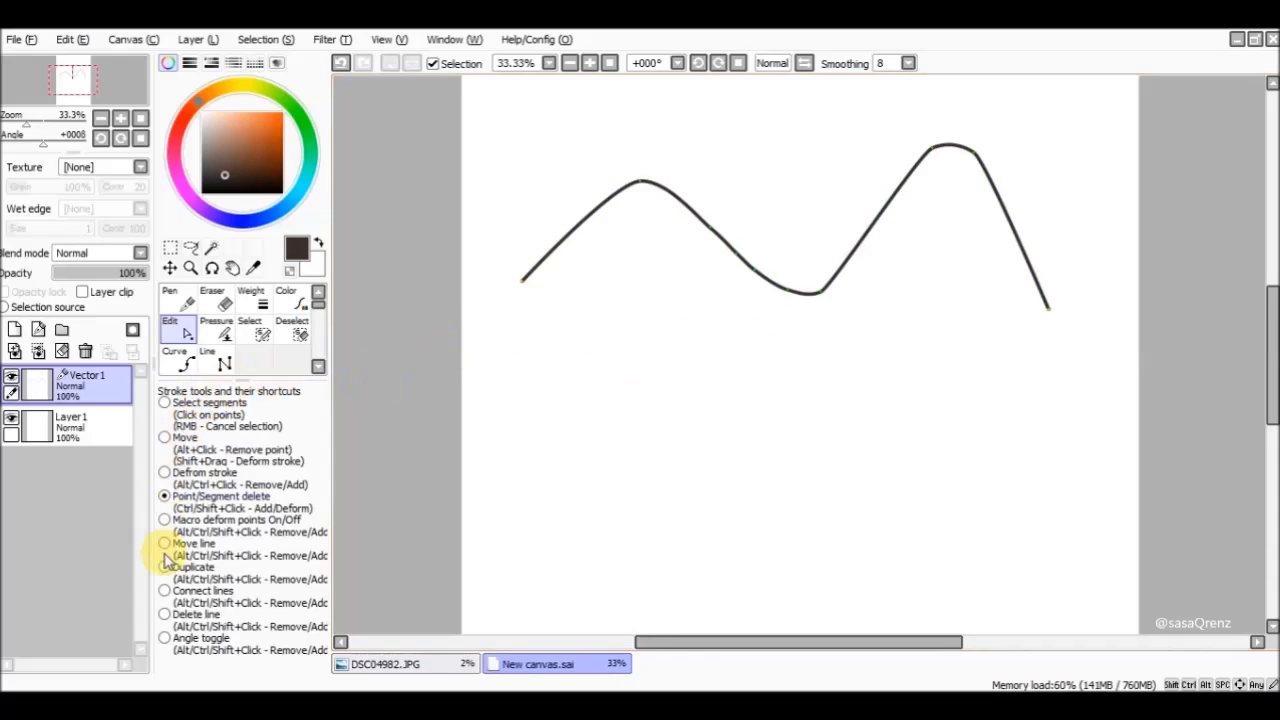
# Step: Try Delete line on the whole wave, undo the deletion, and set the Edit tool back to Move
pyautogui.click(165, 613)
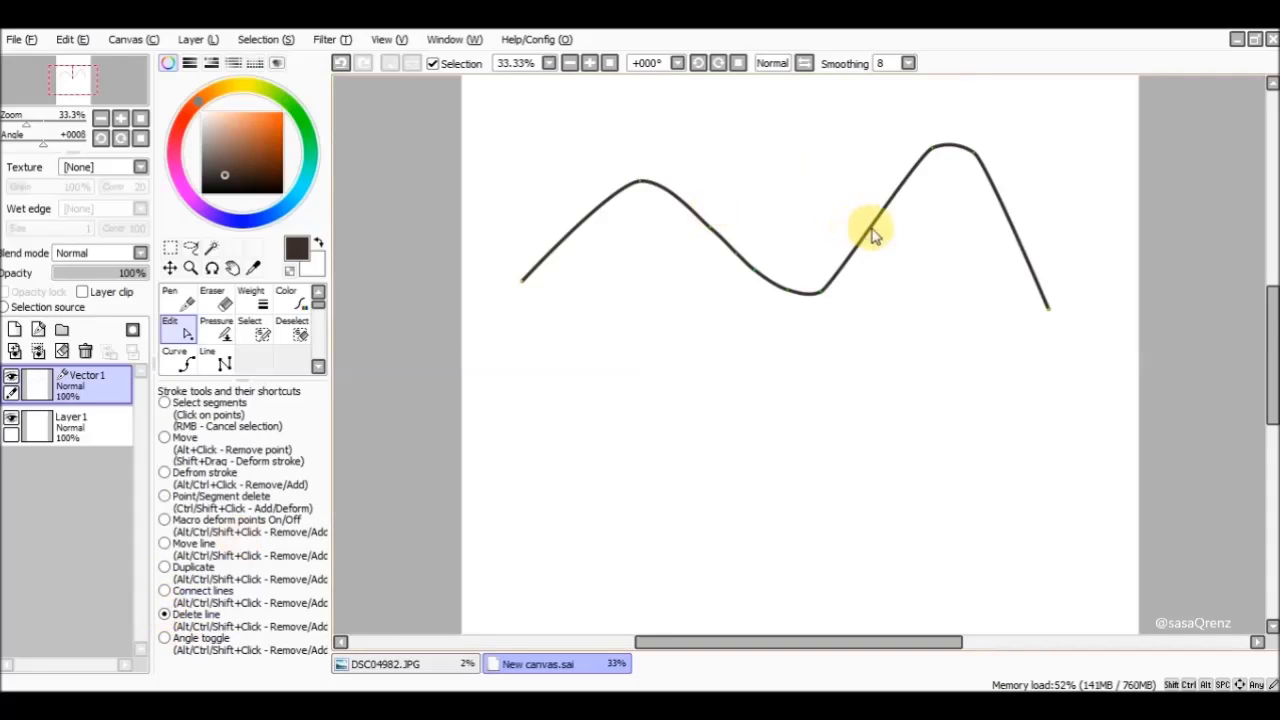
pyautogui.click(932, 155)
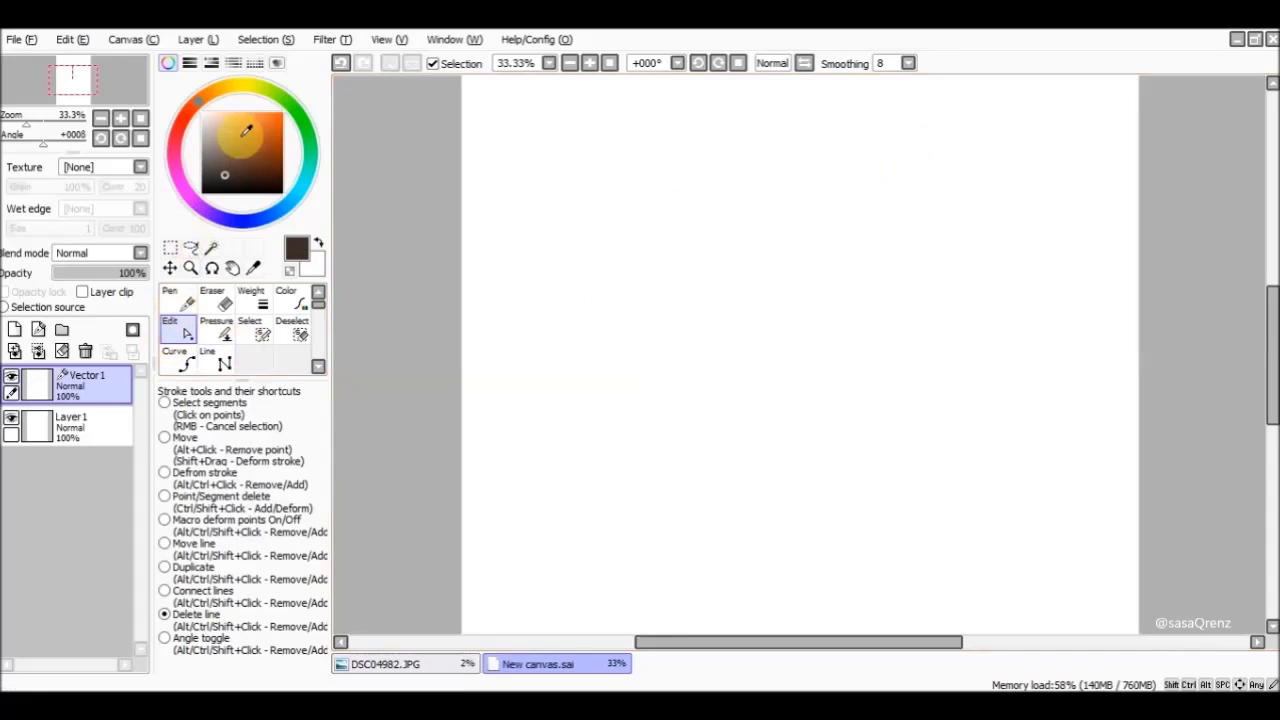
pyautogui.click(340, 63)
pyautogui.click(164, 437)
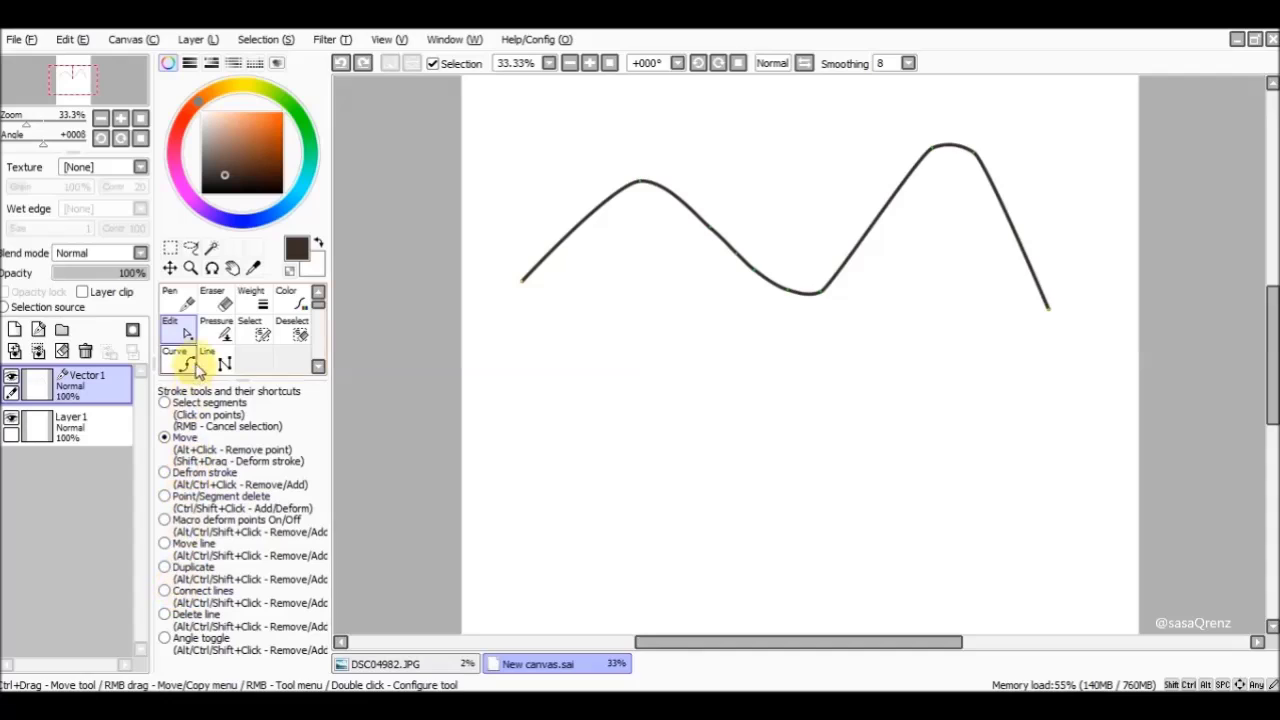
# Step: Thicken the wave's starting point to 200% with the Pressure tool, and undo a trial thinning of that point
pyautogui.click(219, 334)
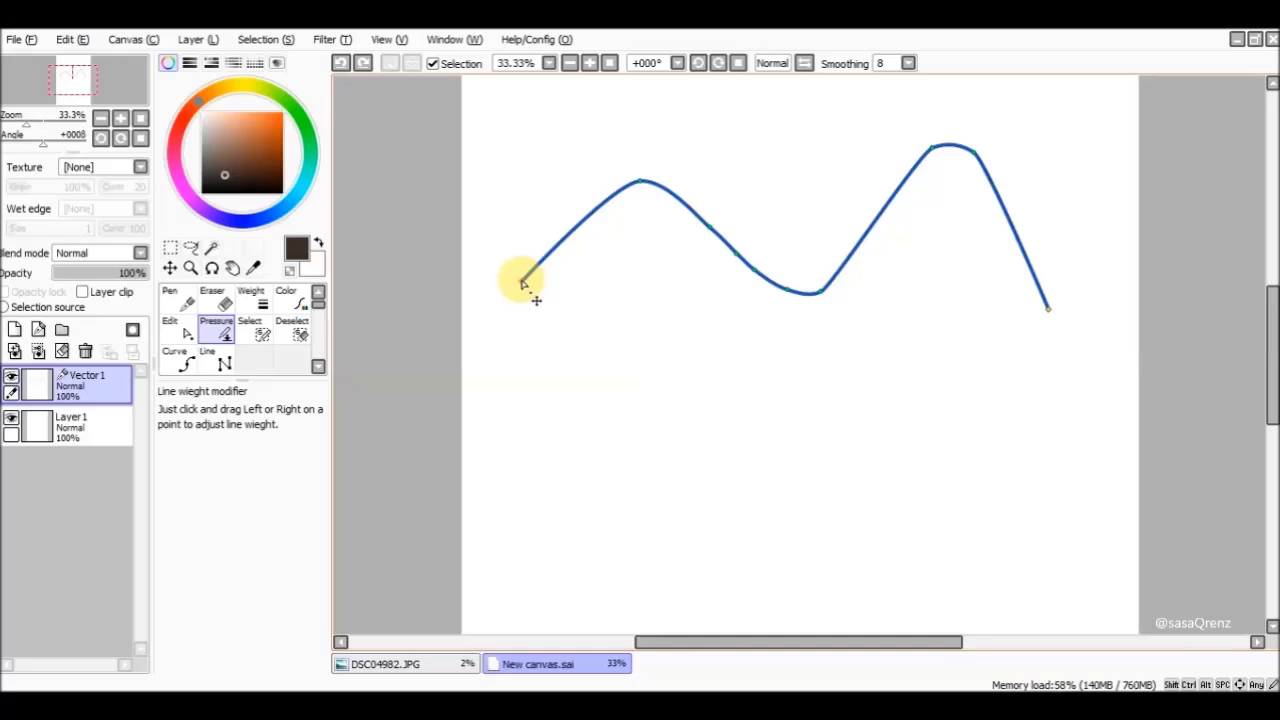
pyautogui.moveTo(521, 283); pyautogui.dragTo(522, 283)
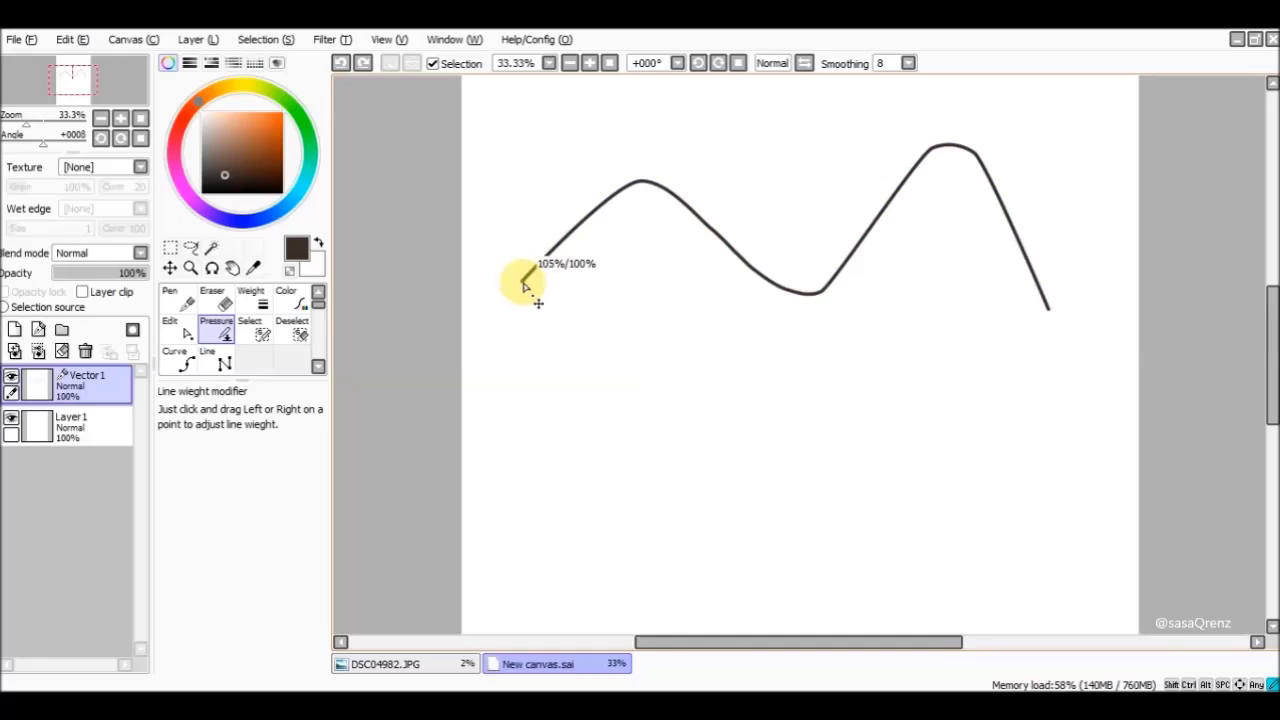
pyautogui.moveTo(522, 284); pyautogui.dragTo(1117, 293)
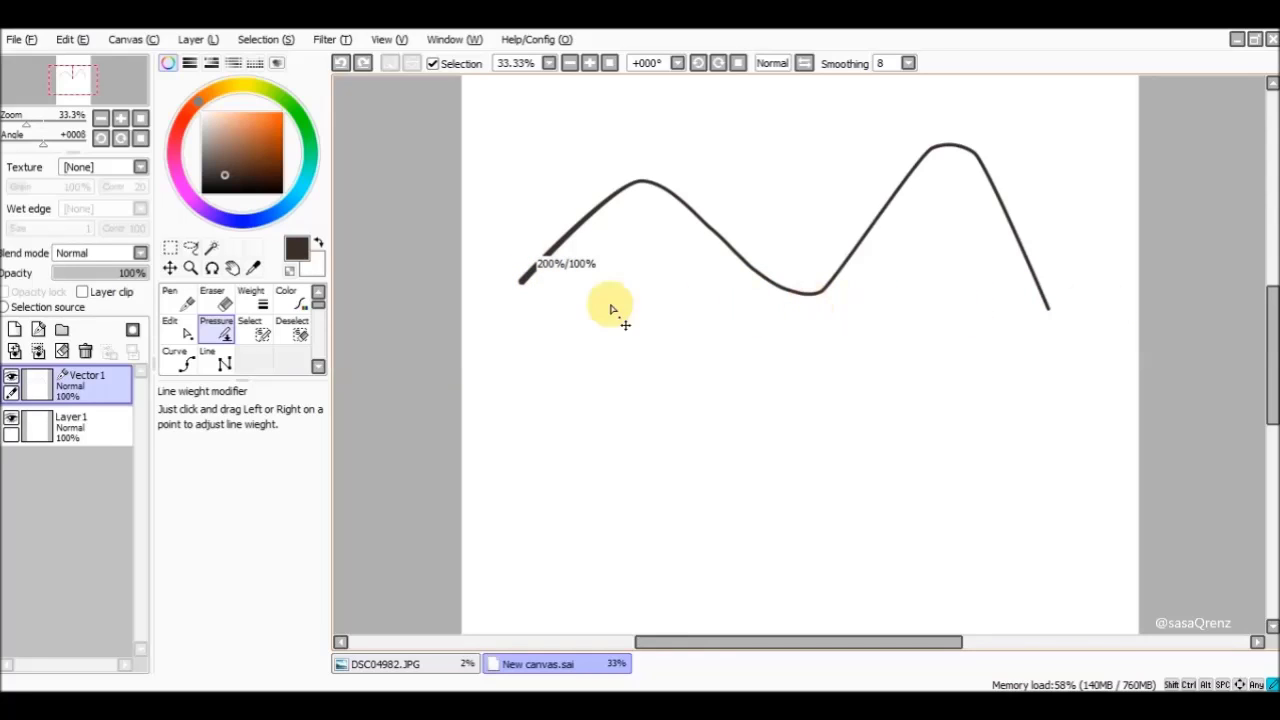
pyautogui.moveTo(522, 282); pyautogui.dragTo(290, 278)
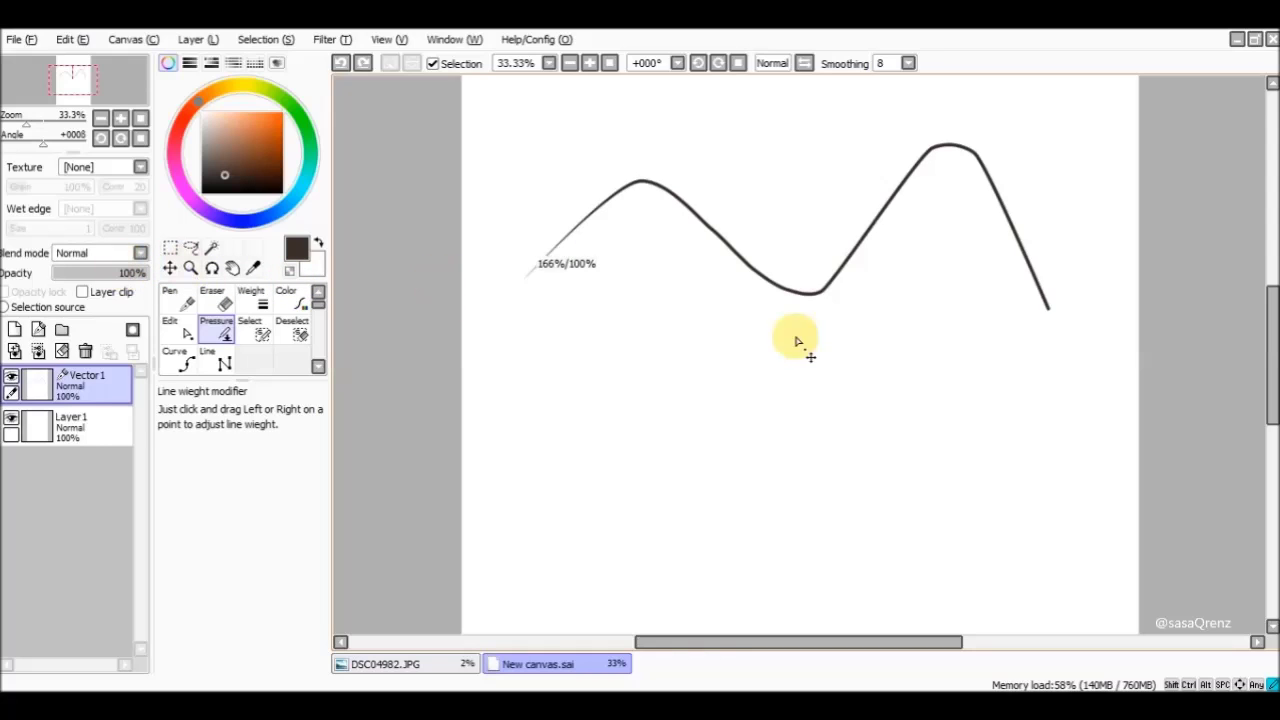
pyautogui.hotkey('ctrl', 'z')
# Step: Vary the wave's line weight with the Pressure tool: thin the first peak, valley and end point, thicken the descent and second peak
pyautogui.moveTo(643, 190); pyautogui.dragTo(514, 171)
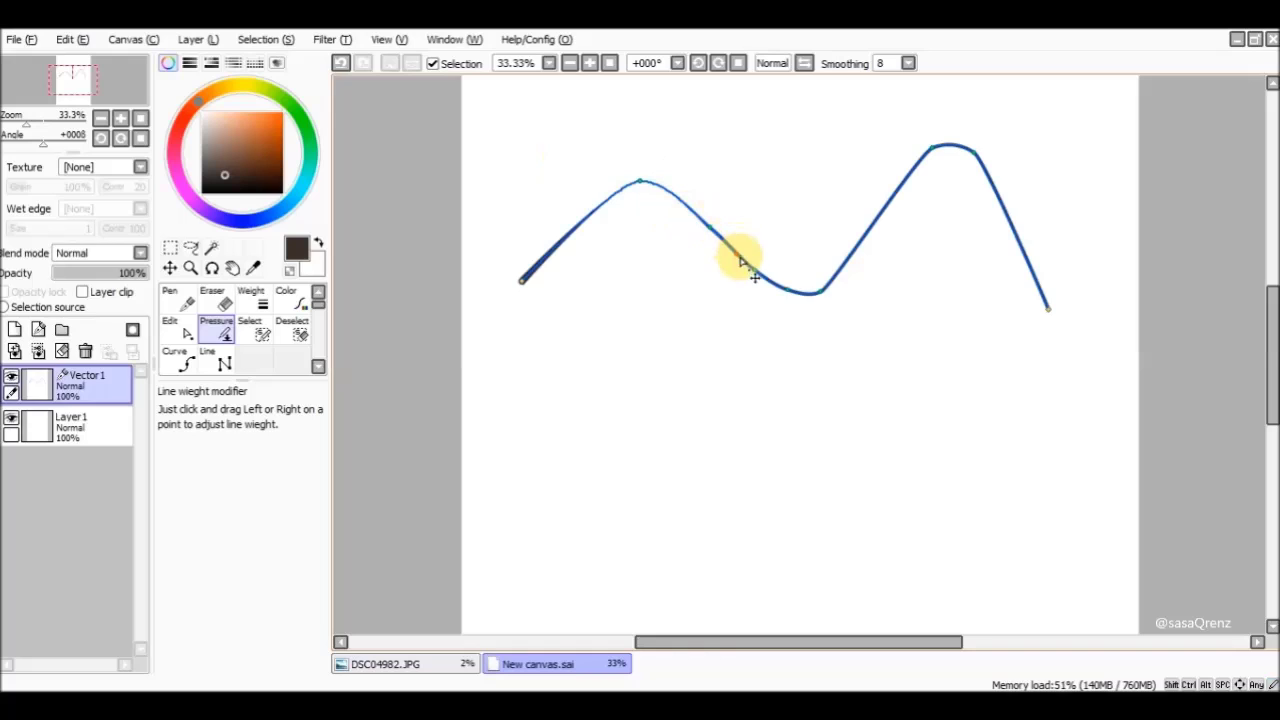
pyautogui.moveTo(752, 278)
pyautogui.mouseDown()
pyautogui.moveTo(926, 197)
pyautogui.moveTo(889, 205)
pyautogui.mouseUp()
pyautogui.moveTo(752, 272)
pyautogui.mouseDown()
pyautogui.moveTo(814, 220)
pyautogui.moveTo(814, 271)
pyautogui.moveTo(751, 320)
pyautogui.moveTo(745, 277)
pyautogui.mouseUp()
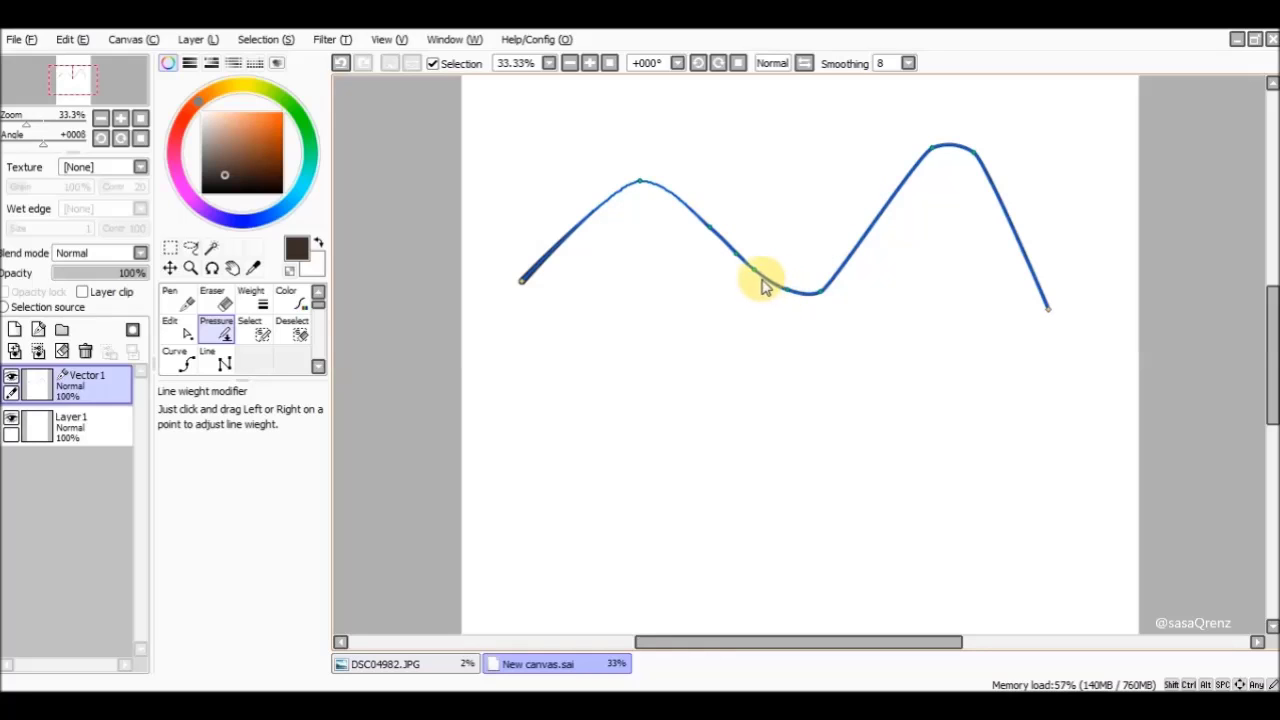
pyautogui.moveTo(749, 271)
pyautogui.mouseDown()
pyautogui.moveTo(766, 251)
pyautogui.moveTo(710, 222)
pyautogui.moveTo(749, 194)
pyautogui.moveTo(723, 223)
pyautogui.moveTo(725, 274)
pyautogui.moveTo(712, 278)
pyautogui.moveTo(740, 286)
pyautogui.mouseUp()
pyautogui.moveTo(818, 302)
pyautogui.mouseDown()
pyautogui.moveTo(766, 251)
pyautogui.moveTo(786, 274)
pyautogui.moveTo(731, 266)
pyautogui.mouseUp()
pyautogui.moveTo(934, 158)
pyautogui.mouseDown()
pyautogui.moveTo(1103, 143)
pyautogui.moveTo(971, 157)
pyautogui.moveTo(986, 160)
pyautogui.moveTo(975, 174)
pyautogui.mouseUp()
pyautogui.moveTo(1046, 312); pyautogui.dragTo(905, 320)
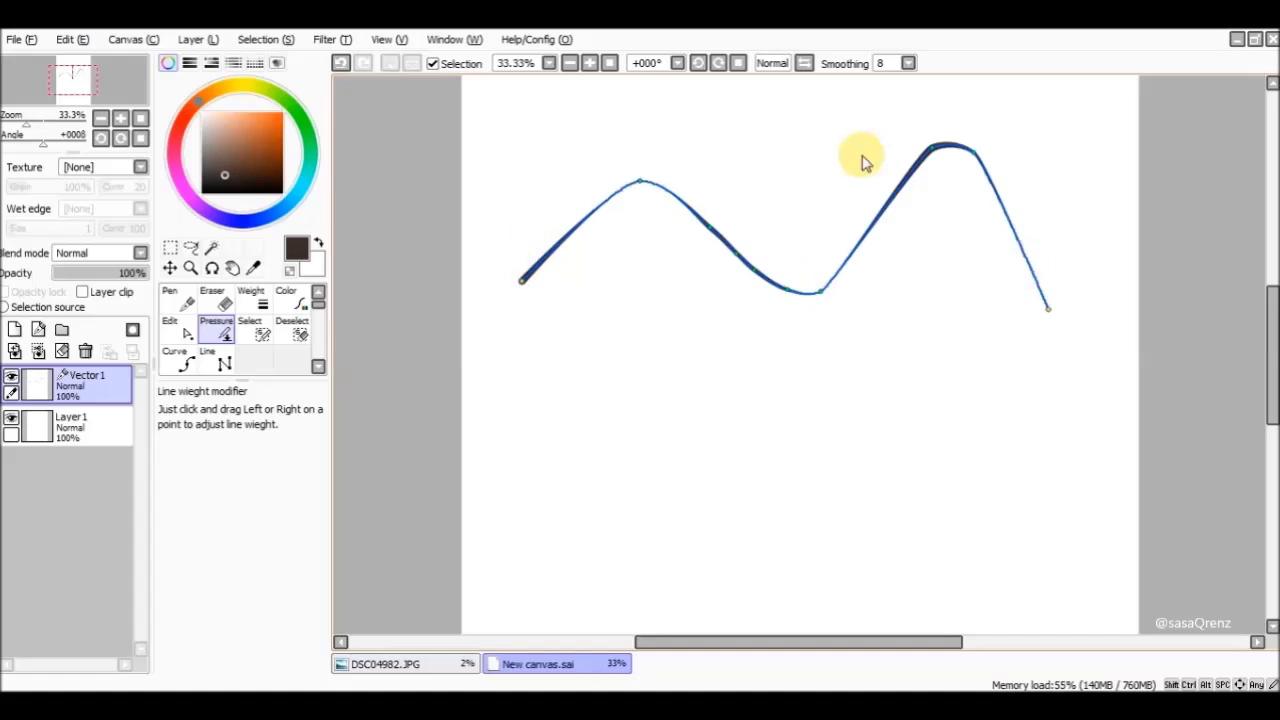
# Step: Draw a thin three-point arch below the wave with the Curve tool at size 0.7
pyautogui.click(185, 302)
pyautogui.click(178, 360)
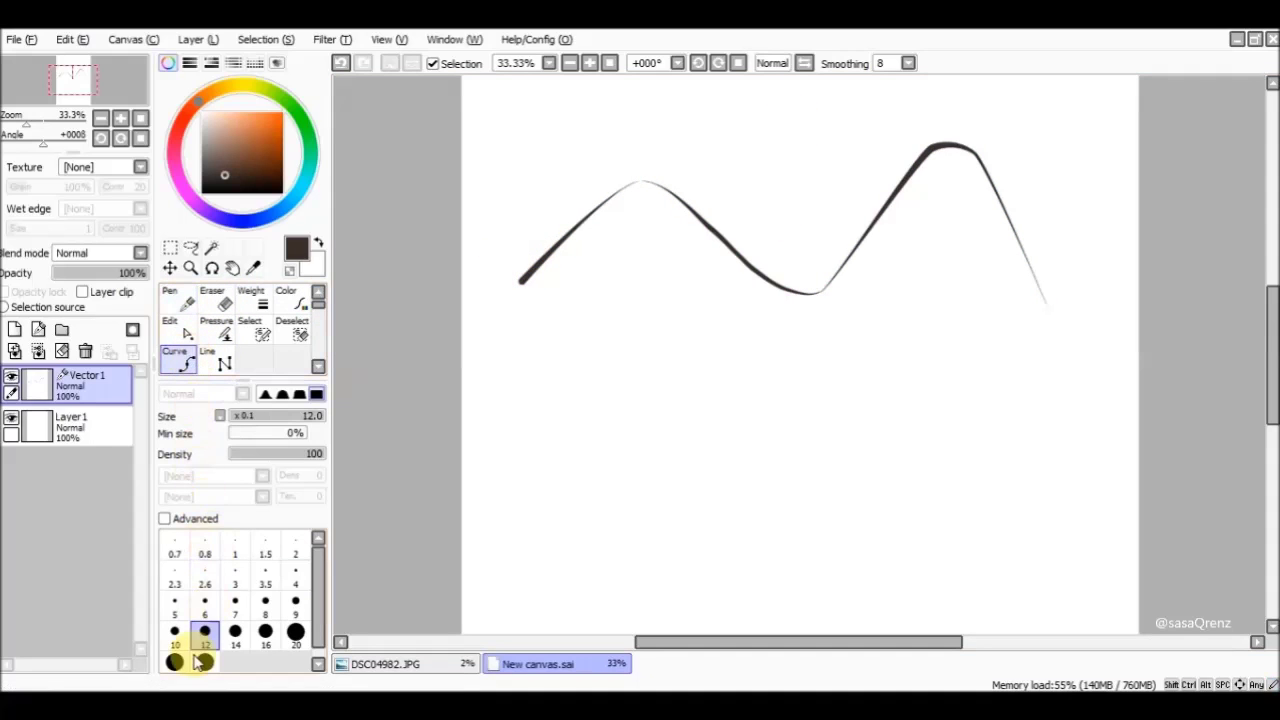
pyautogui.click(175, 545)
pyautogui.click(612, 400)
pyautogui.click(732, 358)
pyautogui.doubleClick(831, 440)
# Step: Thicken the thin arch's starting point and thin out its peak with the Pressure tool
pyautogui.click(216, 328)
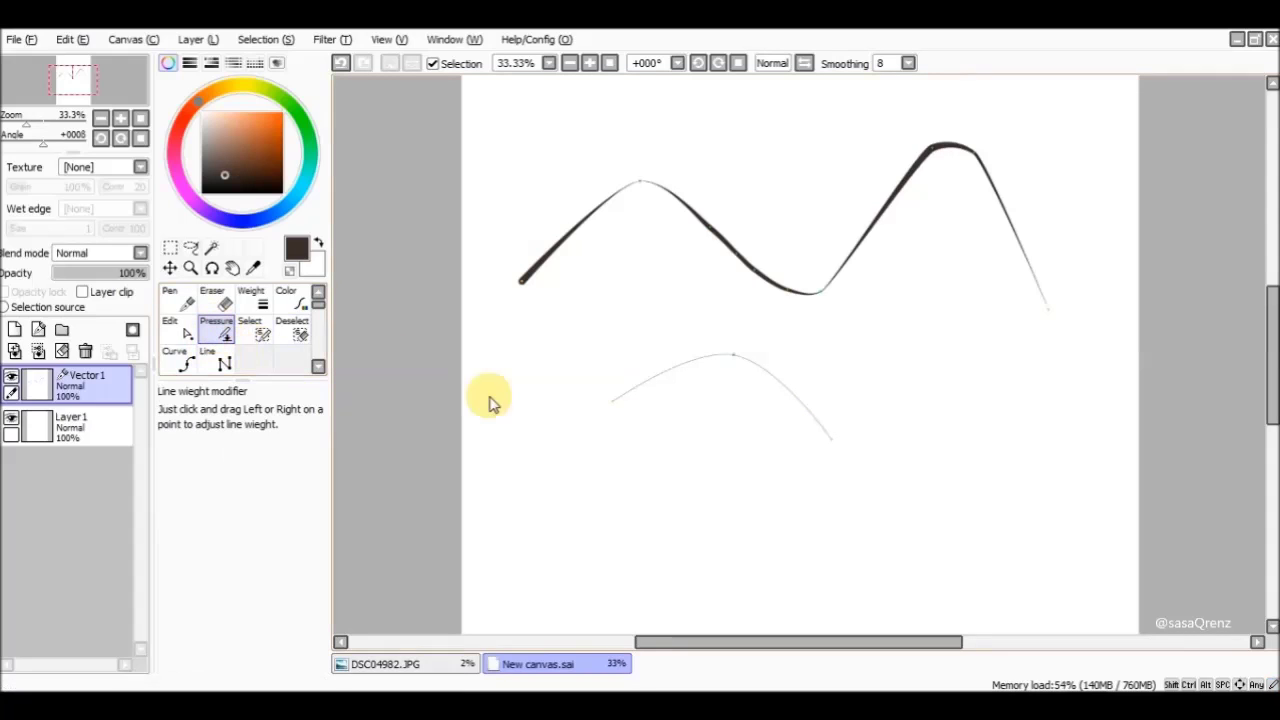
pyautogui.moveTo(614, 402); pyautogui.dragTo(1249, 400)
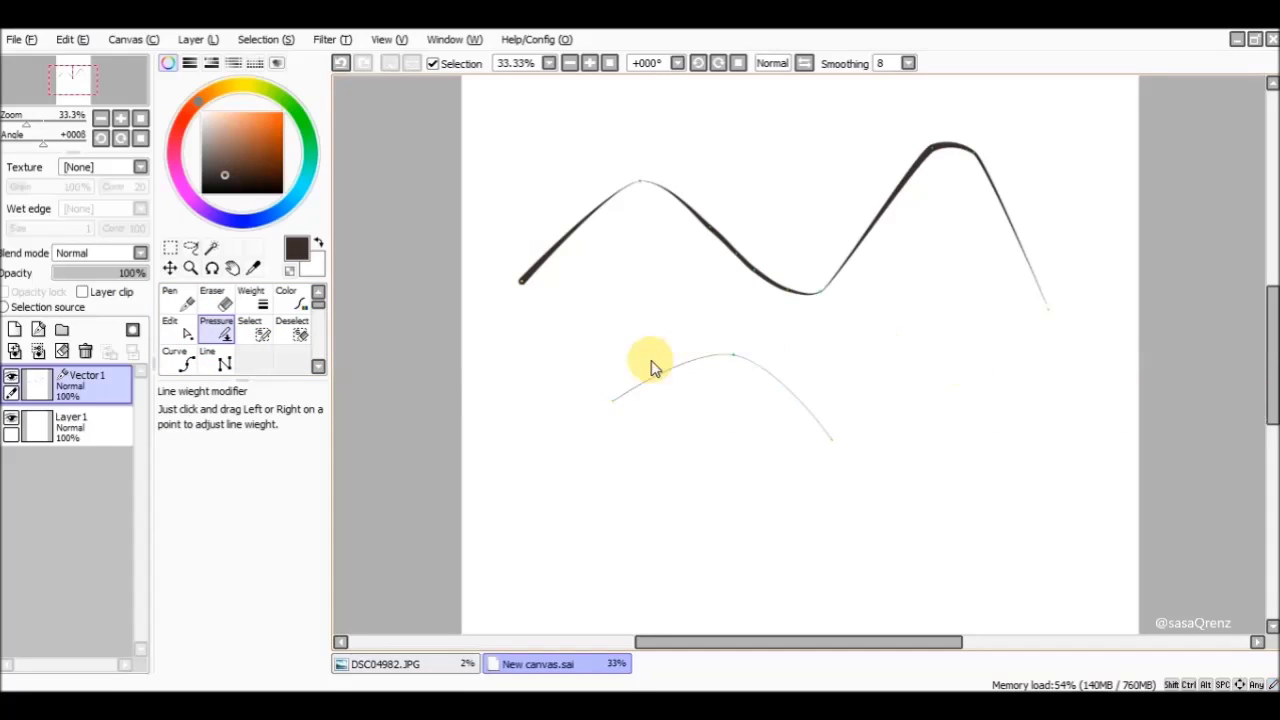
pyautogui.moveTo(730, 357); pyautogui.dragTo(634, 337)
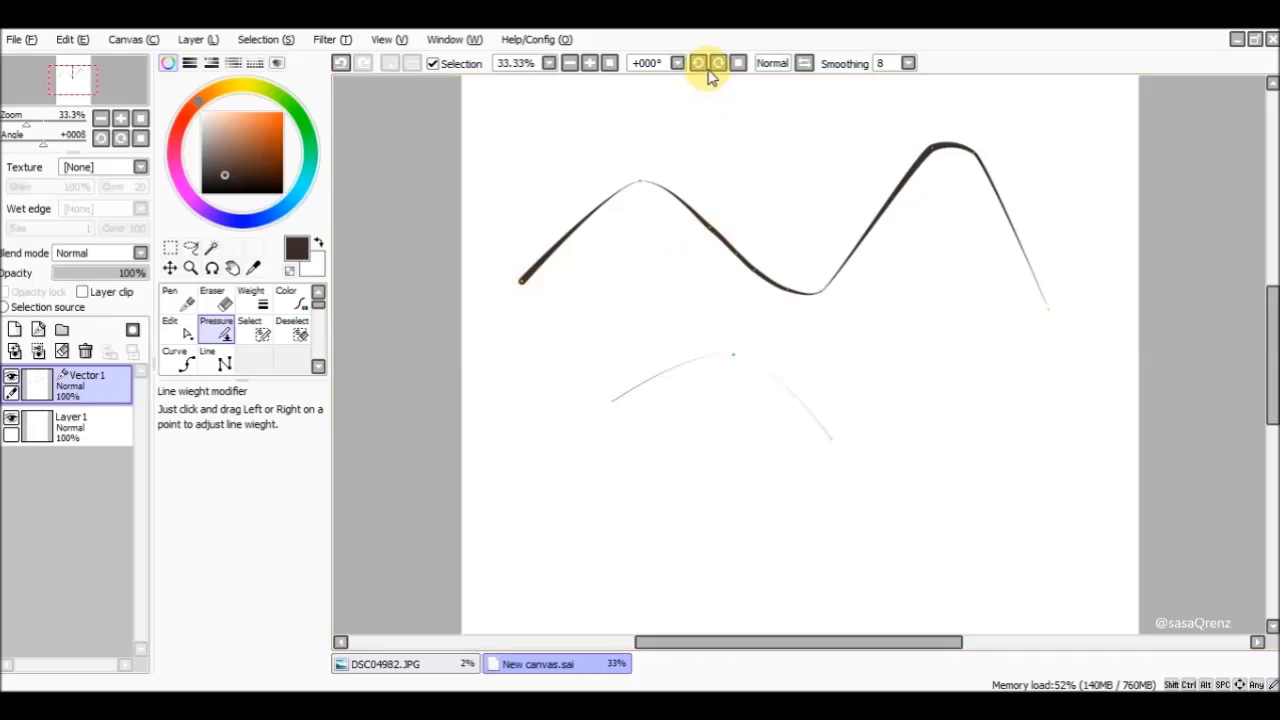
# Step: Thicken the thin arch's end point with the Pressure tool
pyautogui.click(589, 63)
pyautogui.click(589, 63)
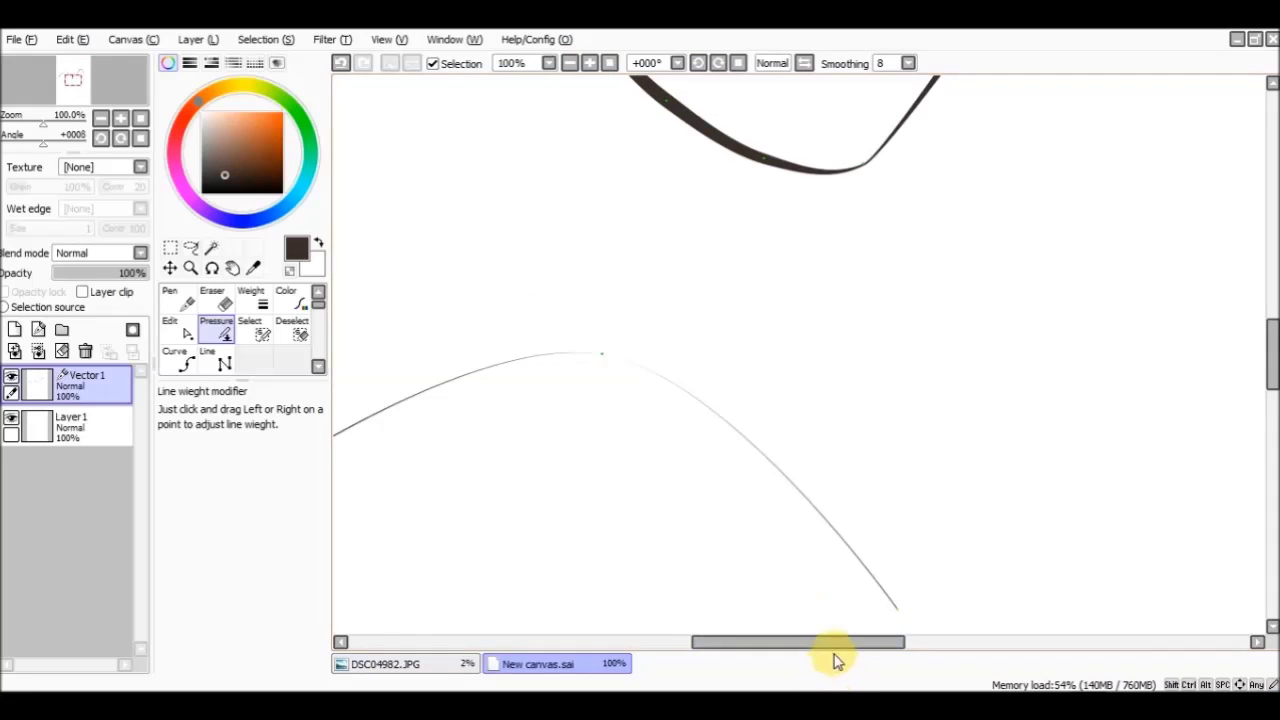
pyautogui.moveTo(898, 614); pyautogui.dragTo(930, 612)
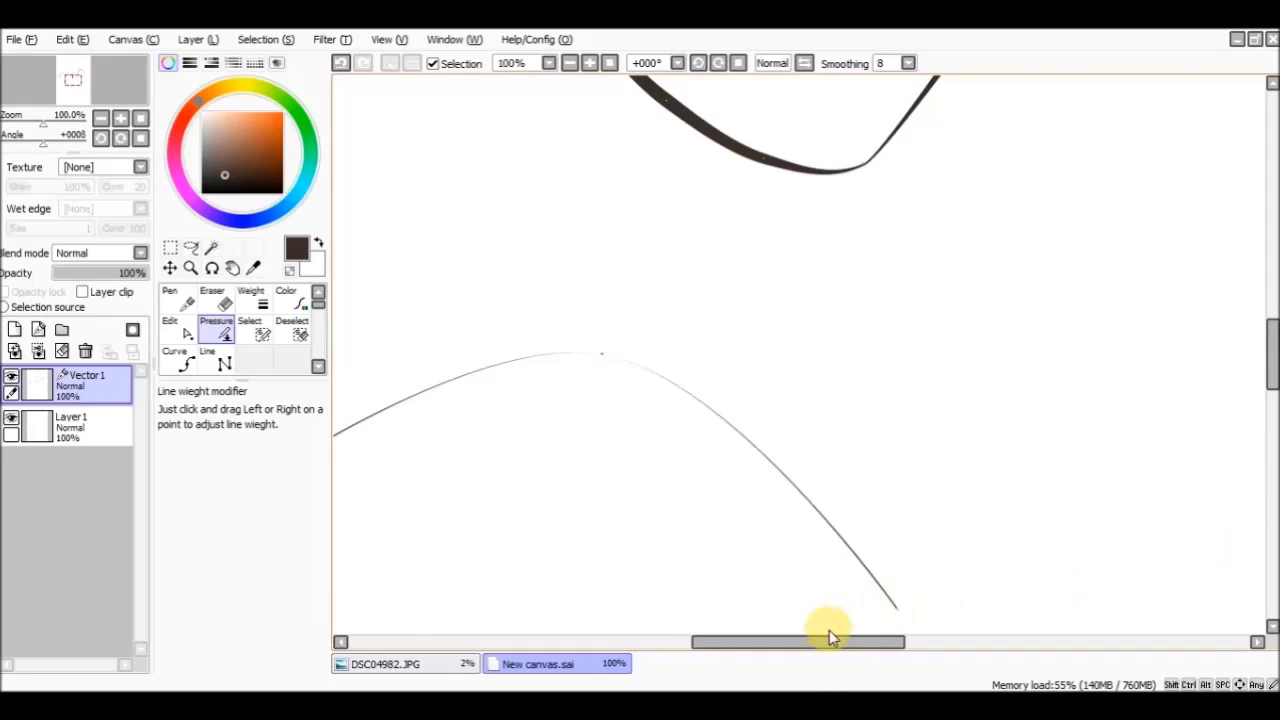
pyautogui.moveTo(829, 641); pyautogui.dragTo(731, 641)
pyautogui.click(569, 63)
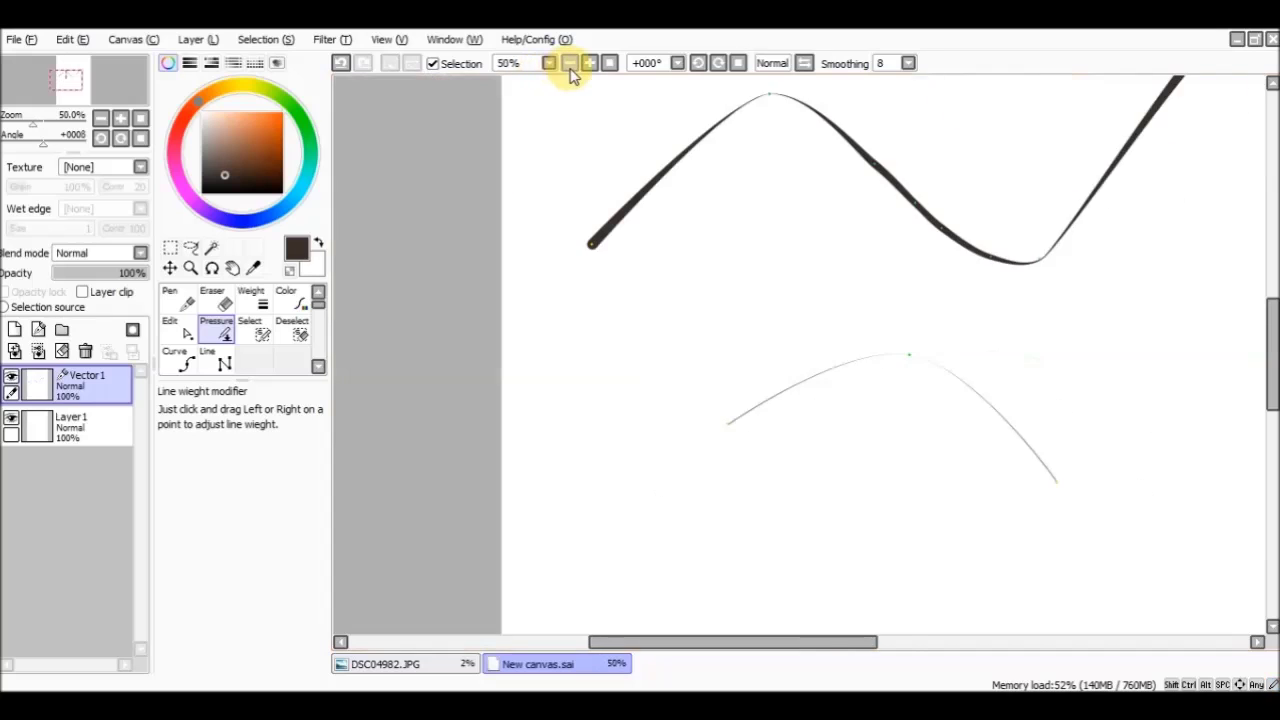
pyautogui.click(569, 63)
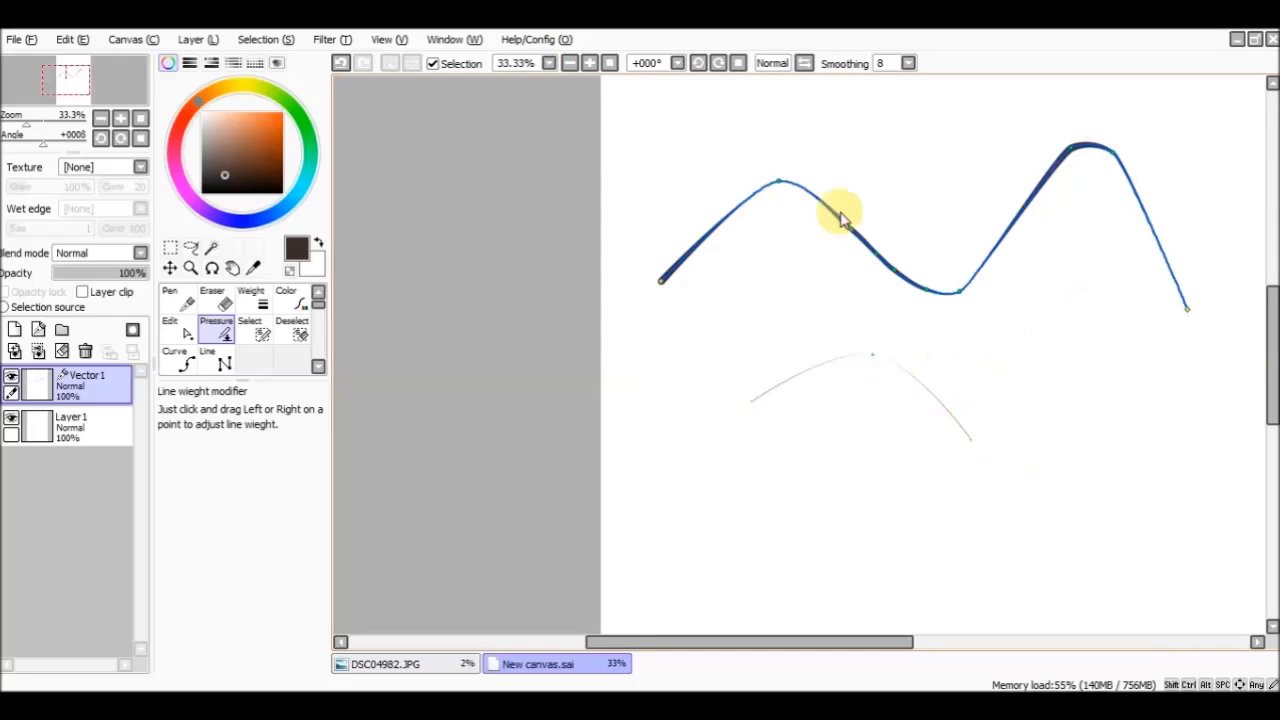
pyautogui.moveTo(1271, 337); pyautogui.dragTo(1271, 316)
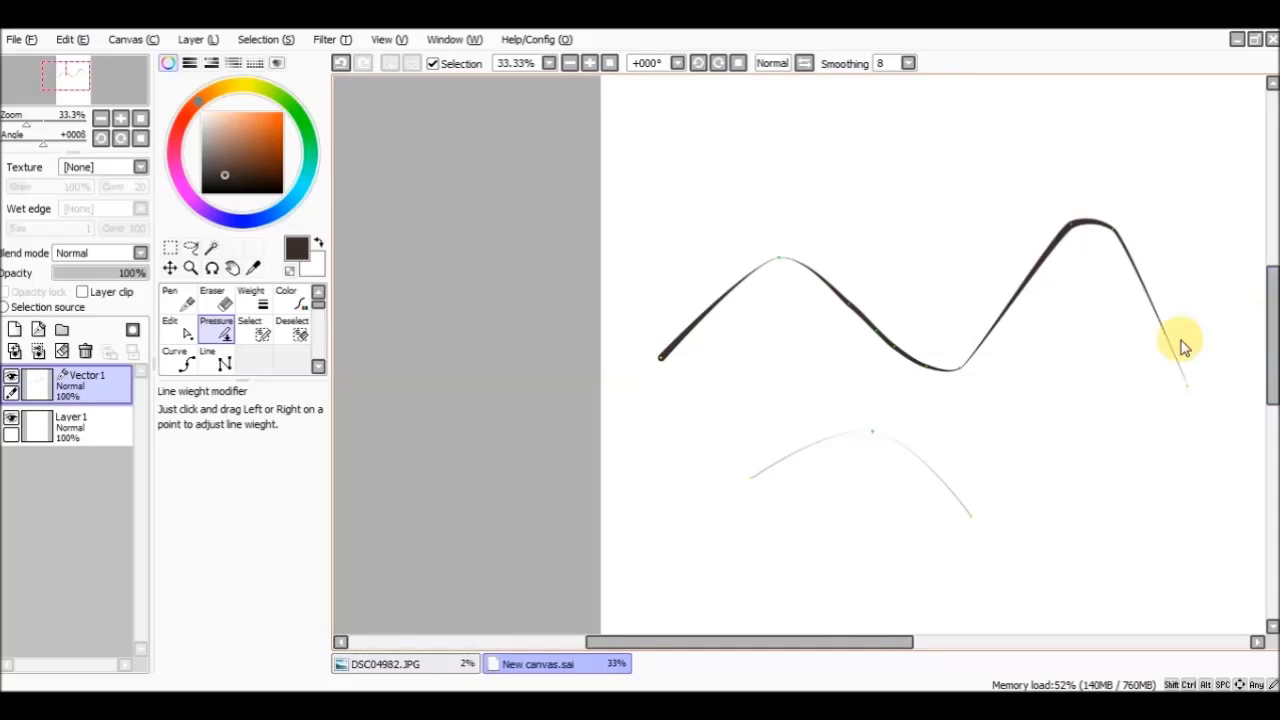
pyautogui.moveTo(811, 643); pyautogui.dragTo(838, 643)
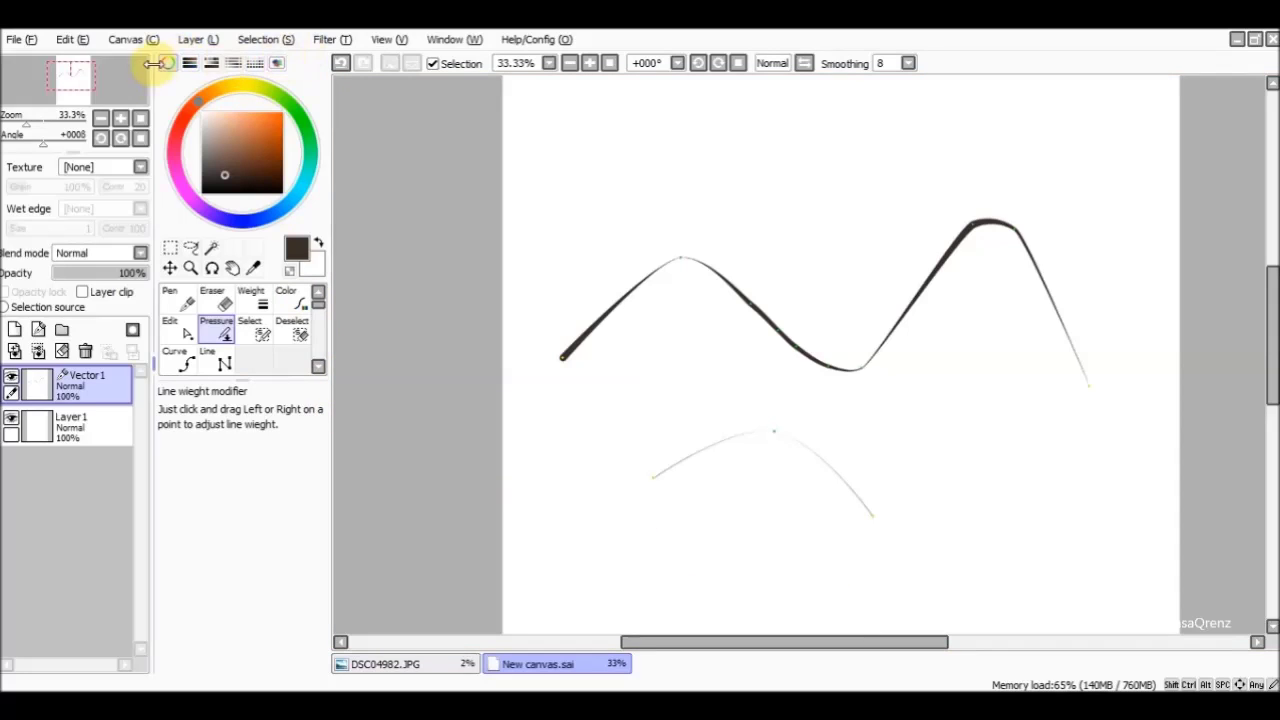
# Step: Close the practice canvas without saving it and bring the DSC04982.JPG sketch into close view
pyautogui.click(1273, 40)
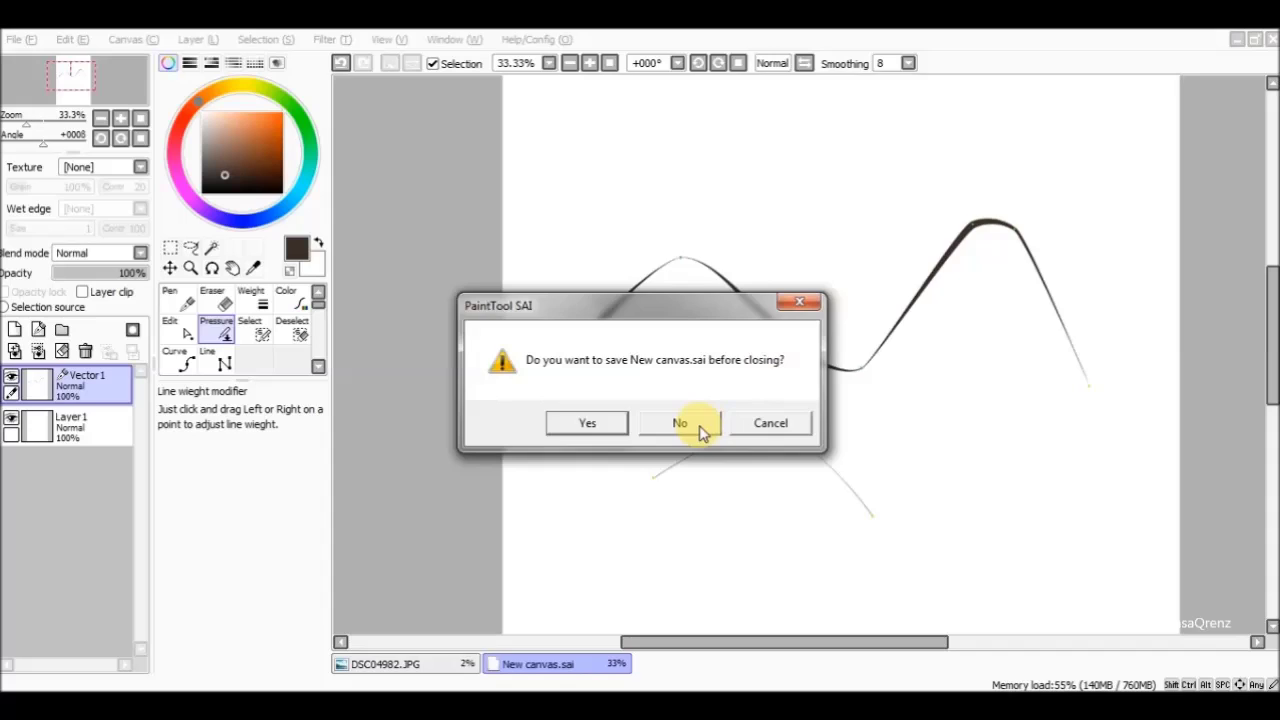
pyautogui.click(680, 424)
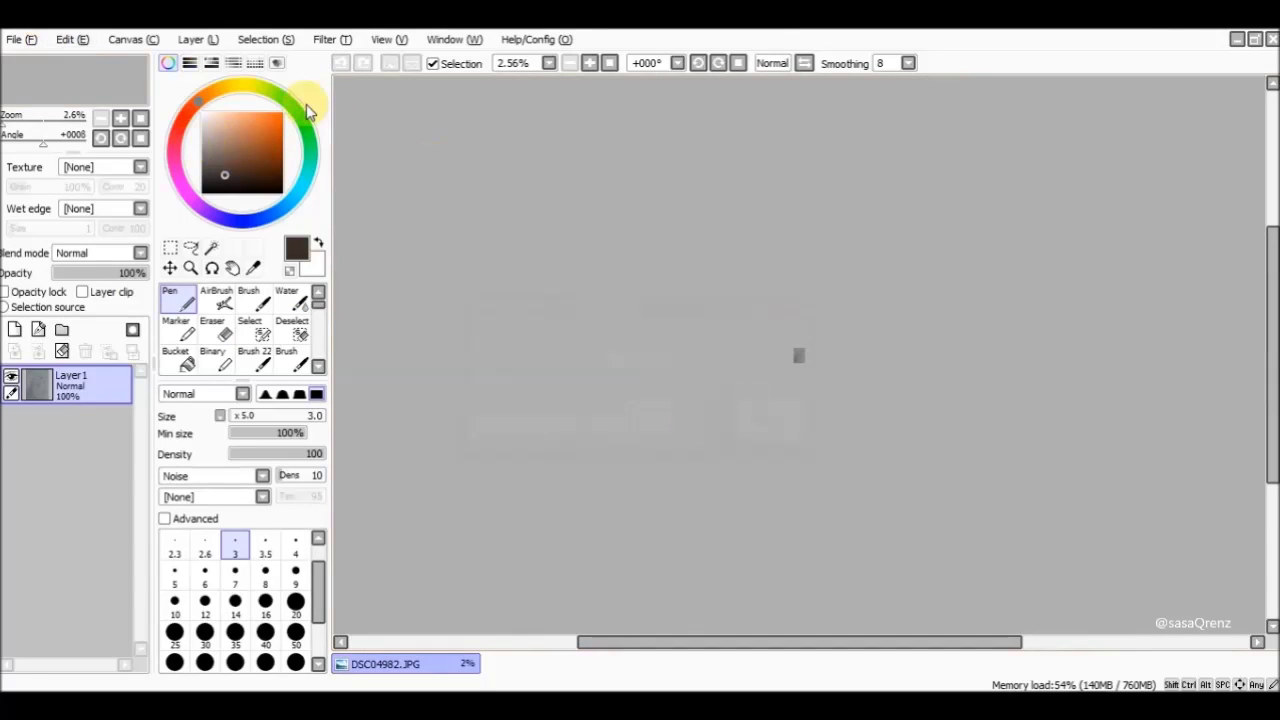
pyautogui.click(609, 63)
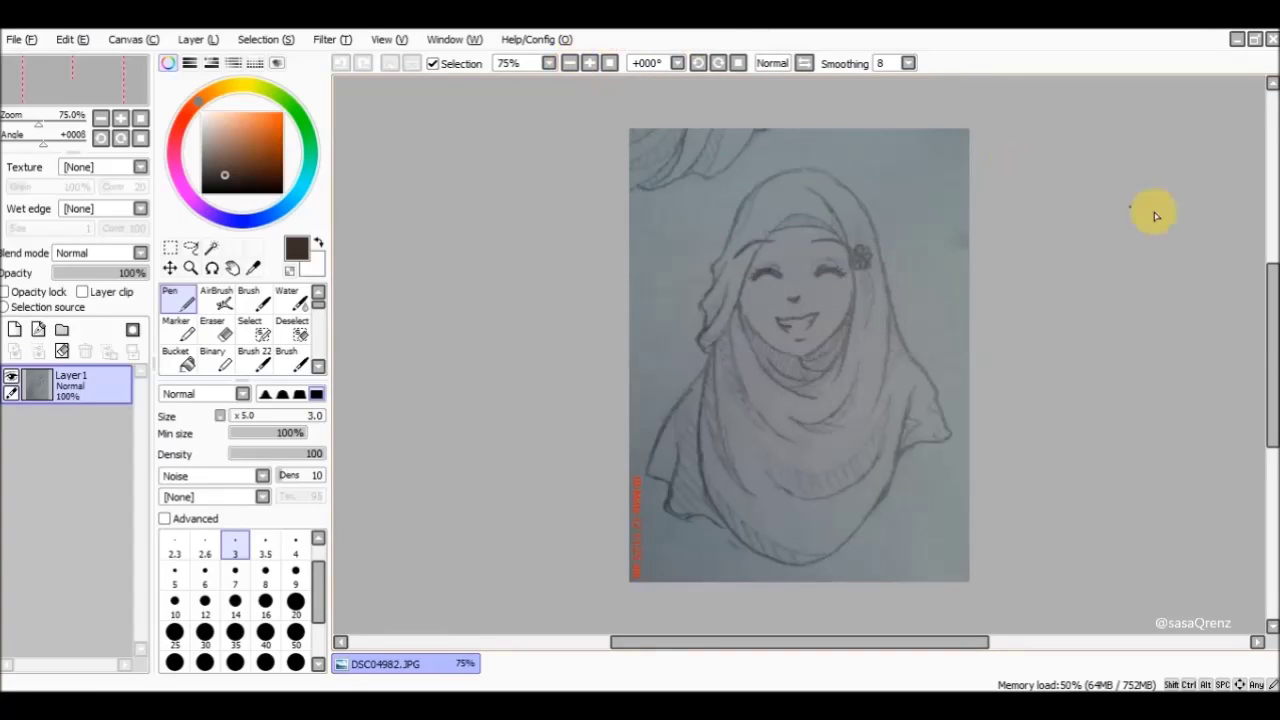
pyautogui.click(588, 63)
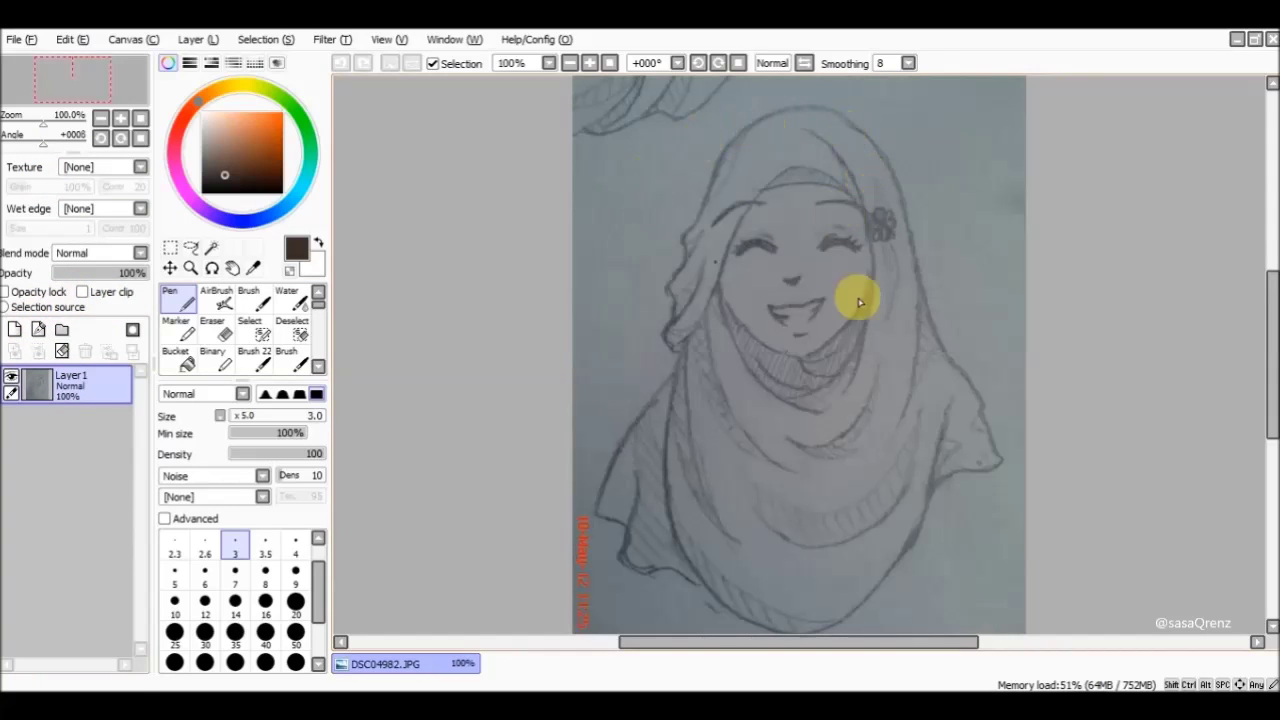
pyautogui.moveTo(1268, 248); pyautogui.dragTo(1268, 290)
# Step: Add a vector layer above the sketch and lower the sketch layer's opacity to 36%
pyautogui.click(38, 330)
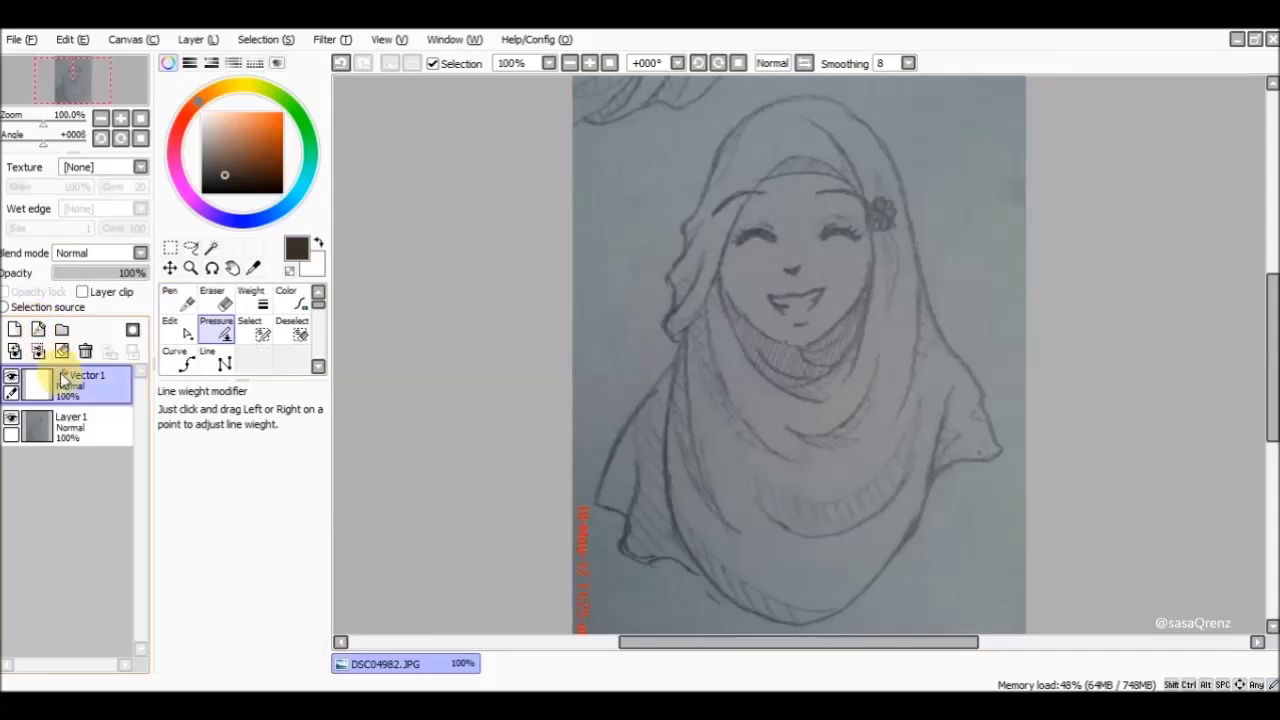
pyautogui.click(70, 431)
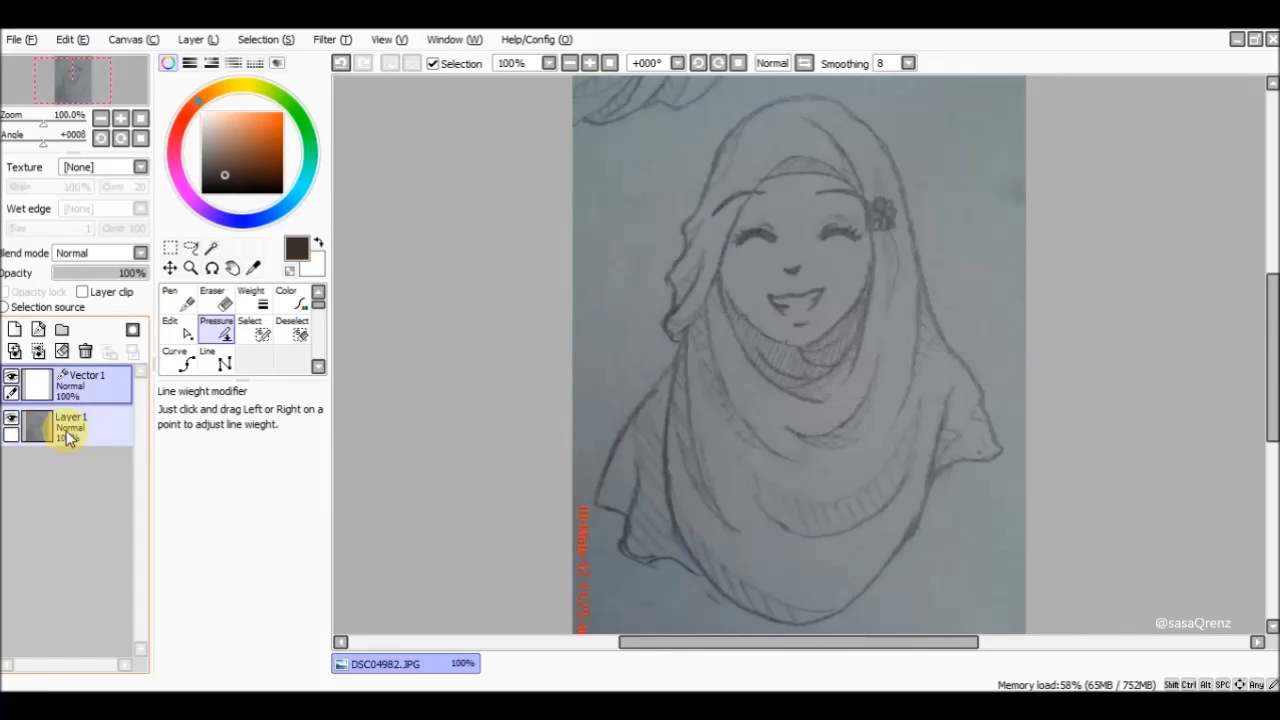
pyautogui.moveTo(85, 280)
pyautogui.mouseDown()
pyautogui.moveTo(135, 280)
pyautogui.moveTo(76, 287)
pyautogui.moveTo(23, 263)
pyautogui.moveTo(94, 276)
pyautogui.moveTo(80, 275)
pyautogui.mouseUp()
# Step: Try changing the sketch's canvas size to 1000 x 1000 pixels
pyautogui.click(589, 63)
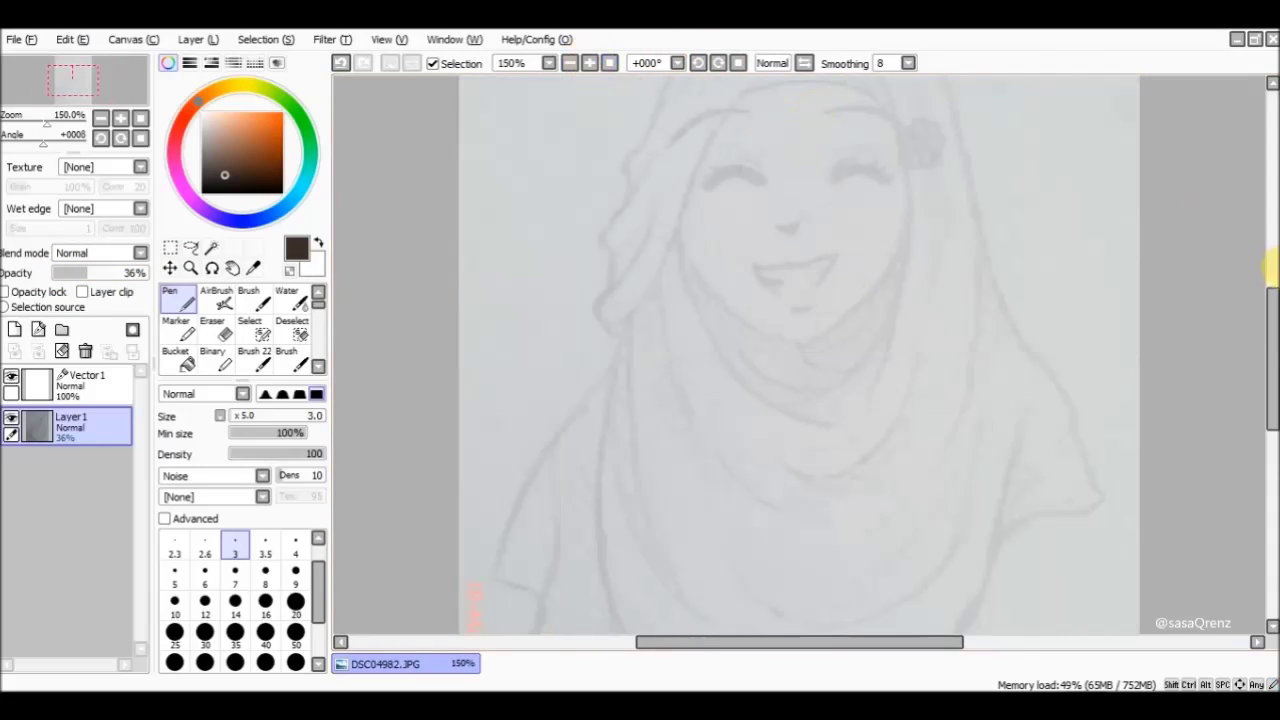
pyautogui.scroll(2, 1273, 350)
pyautogui.scroll(2, 1273, 350)
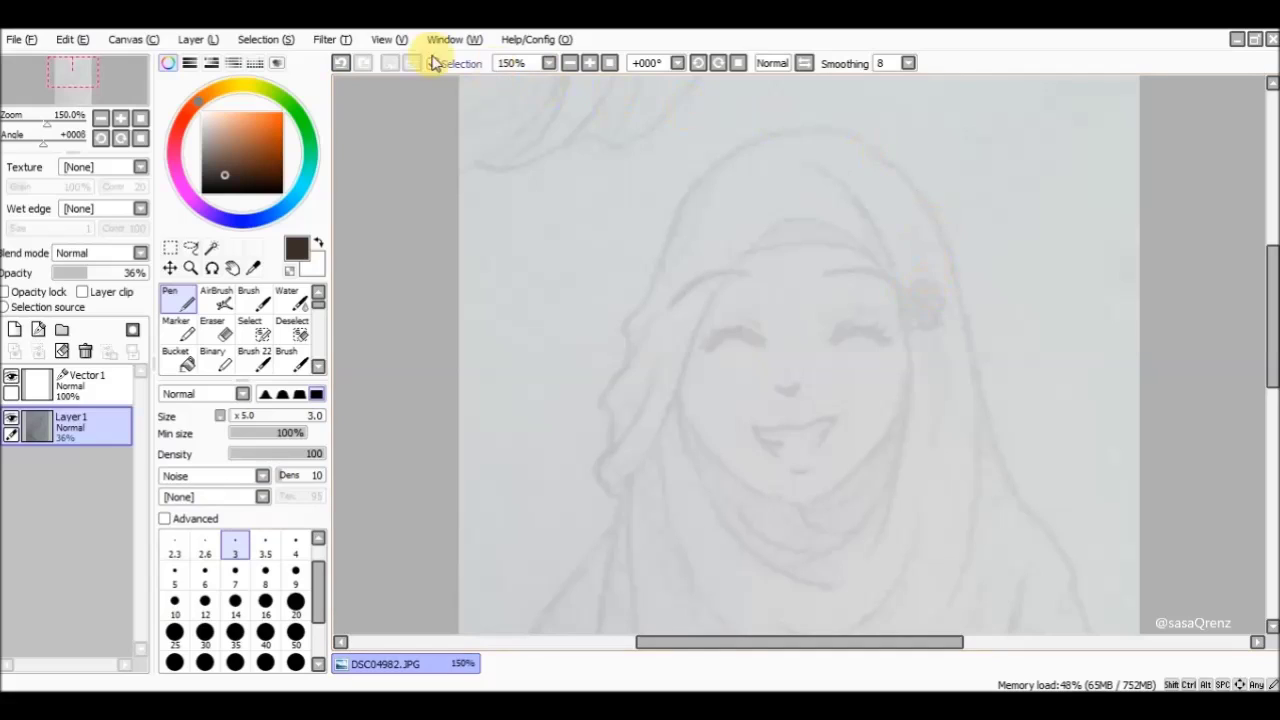
pyautogui.click(155, 40)
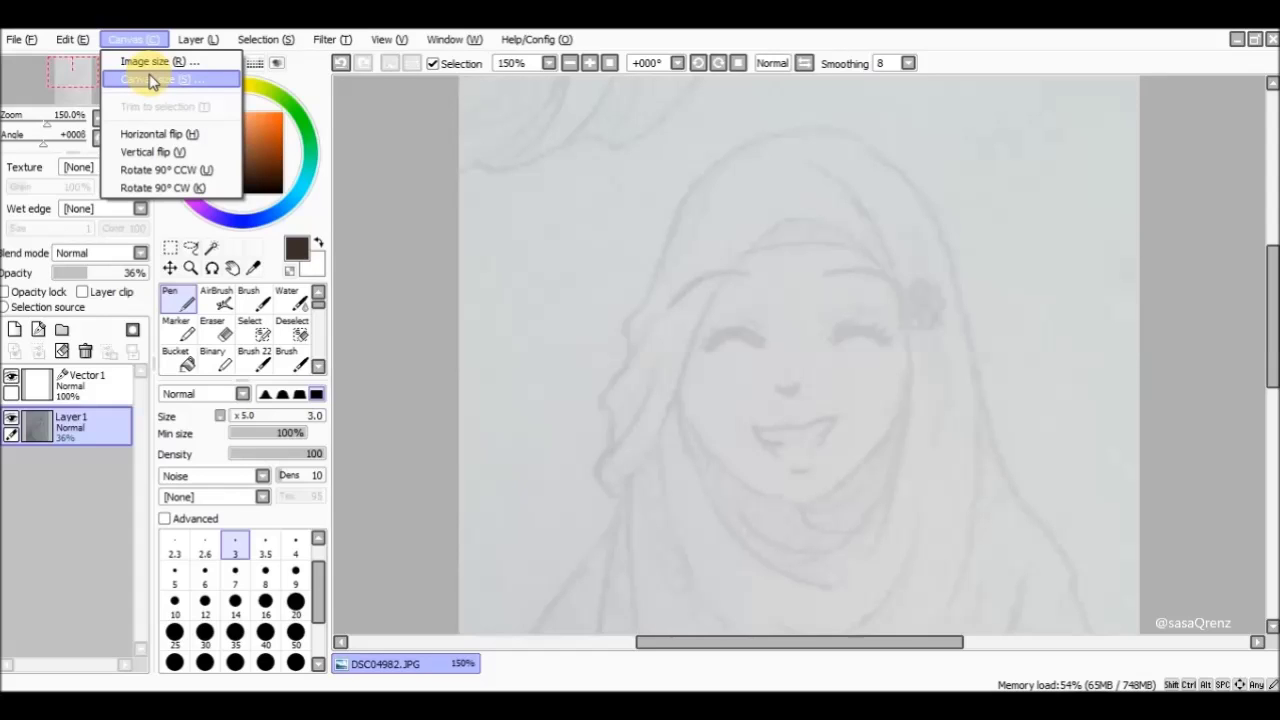
pyautogui.click(150, 79)
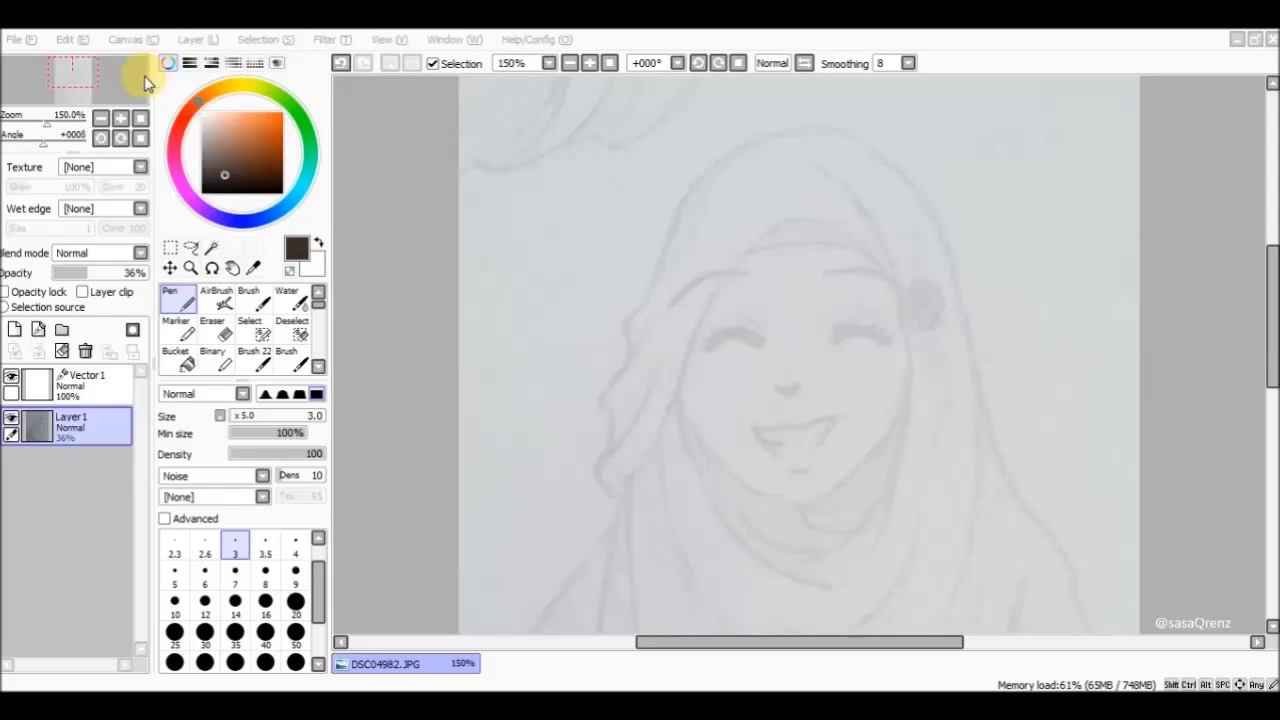
pyautogui.write('1000')
pyautogui.doubleClick(291, 156)
pyautogui.write('1000')
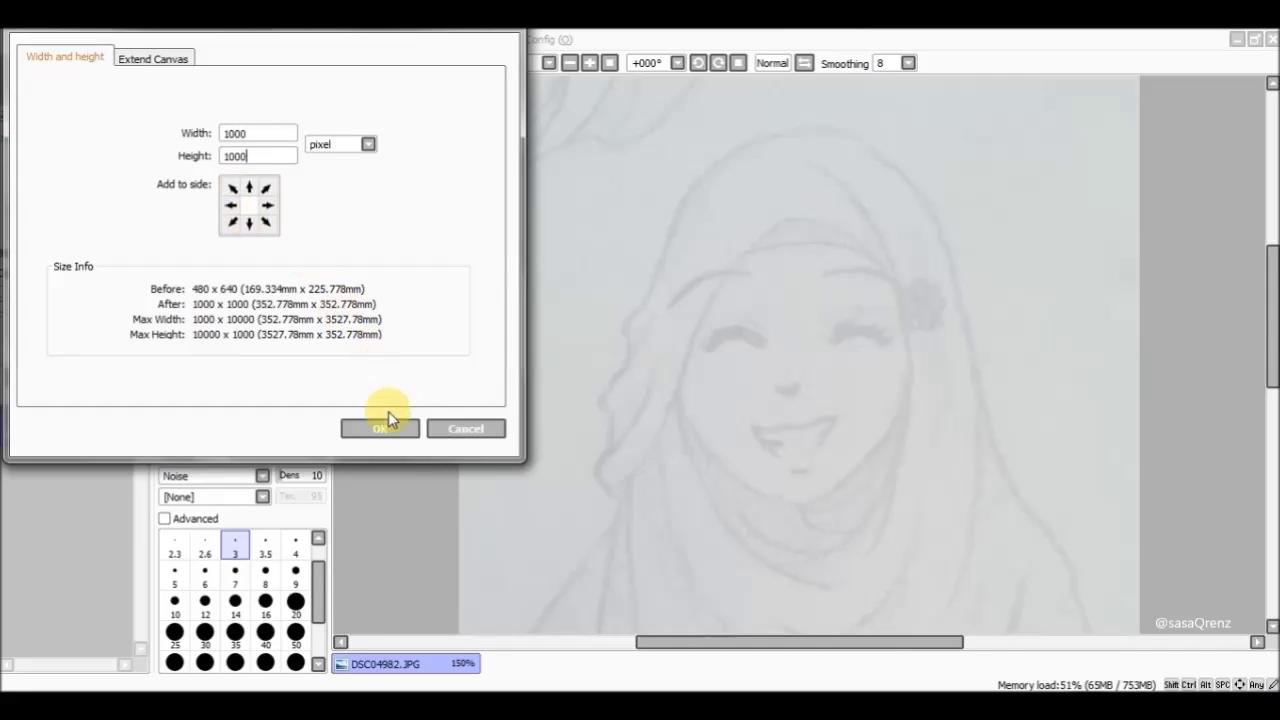
pyautogui.click(385, 424)
pyautogui.click(571, 64)
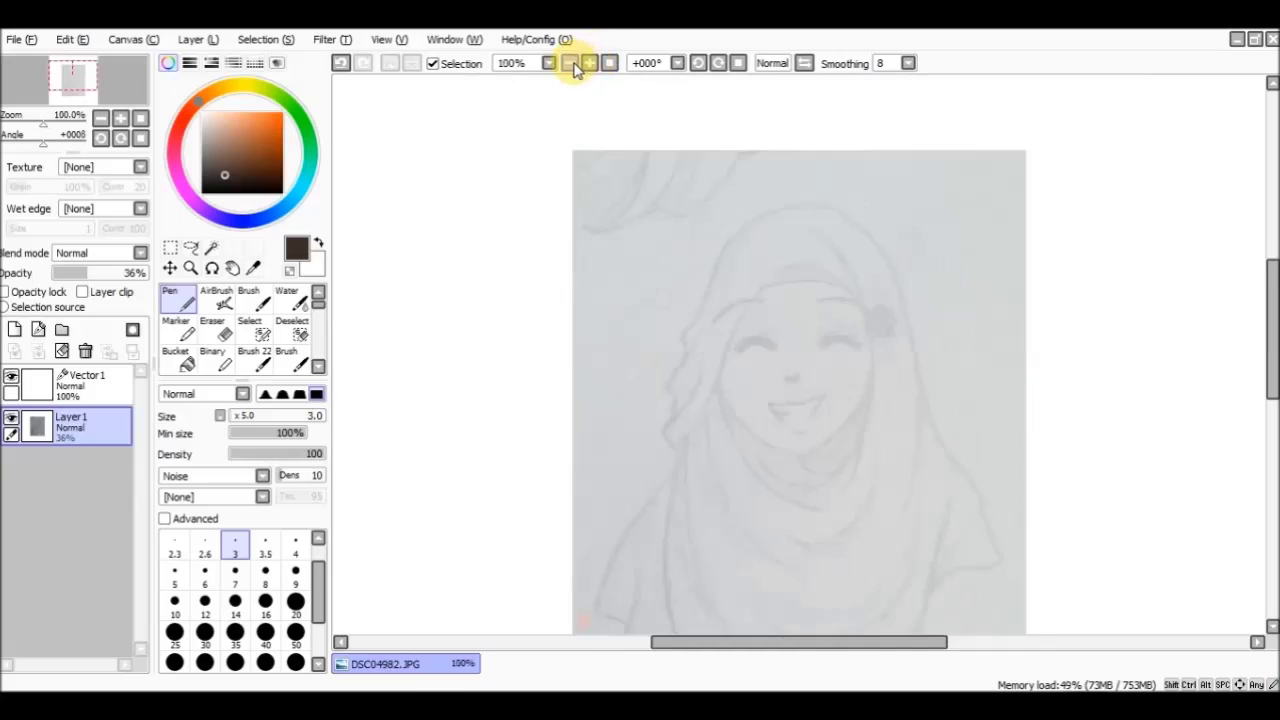
pyautogui.click(571, 64)
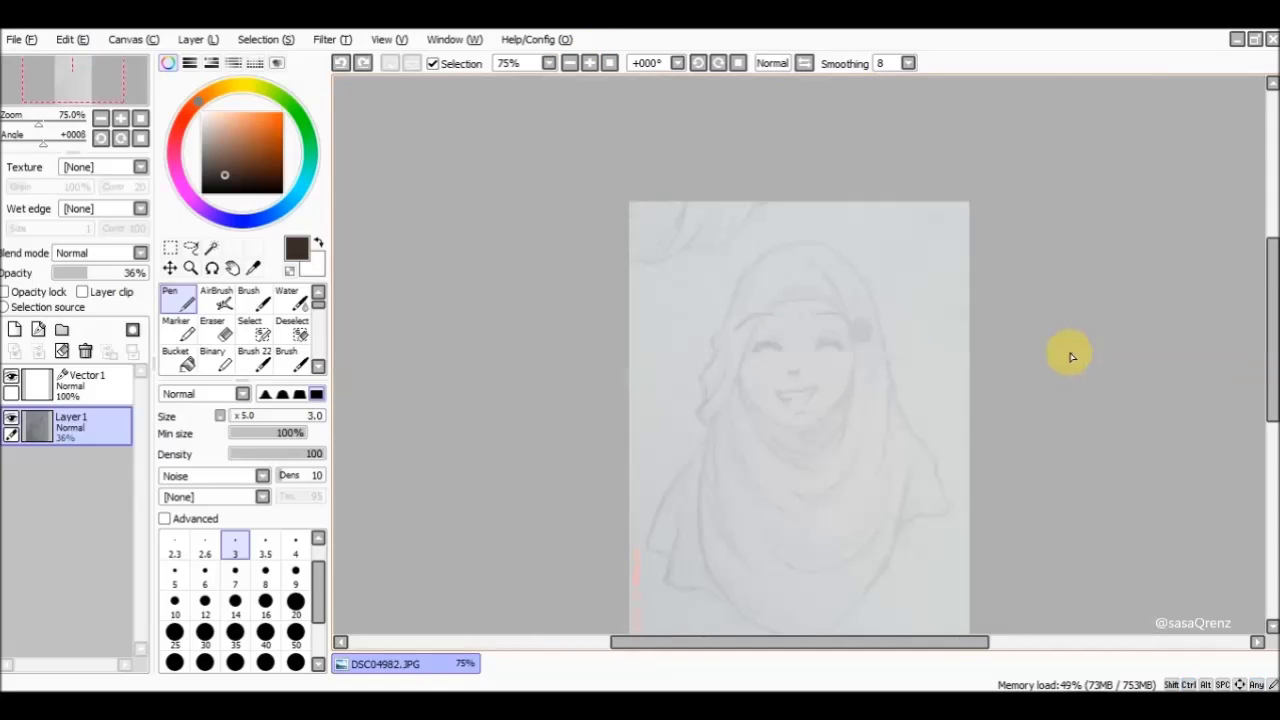
# Step: Resize the sketch image to 1000 pixels wide with the aspect ratio locked
pyautogui.click(133, 39)
pyautogui.click(144, 71)
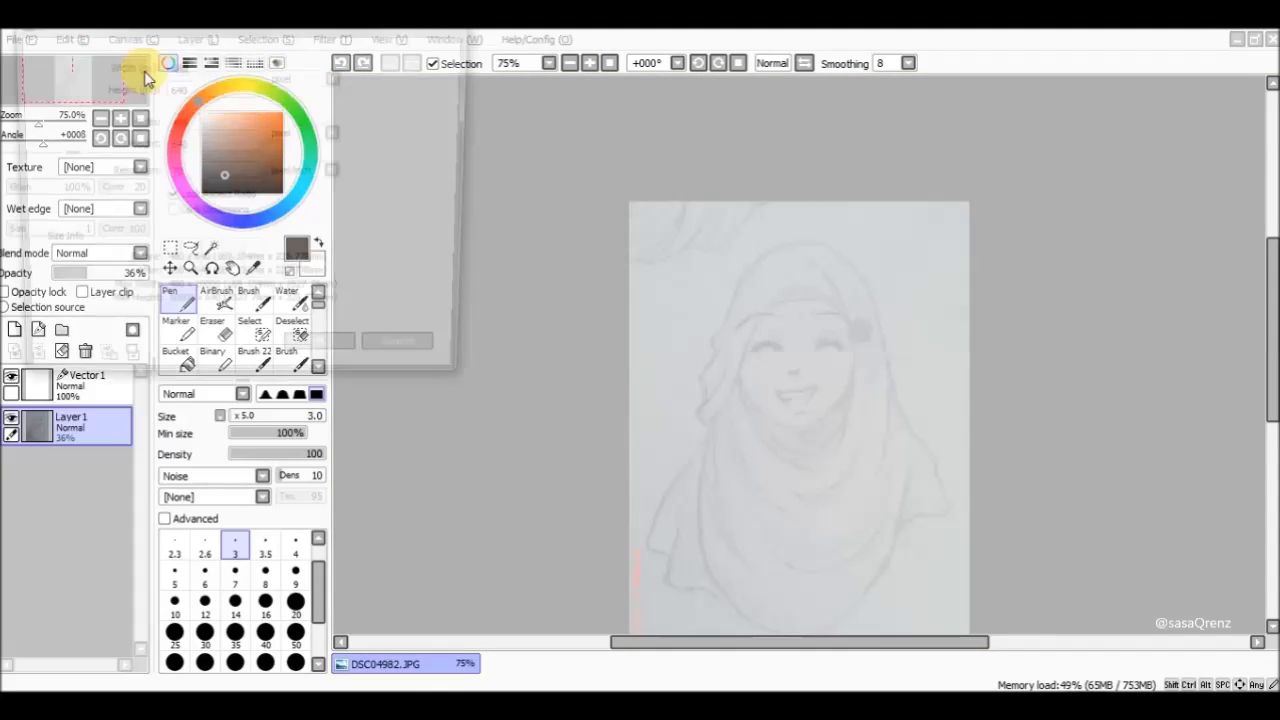
pyautogui.write('1000')
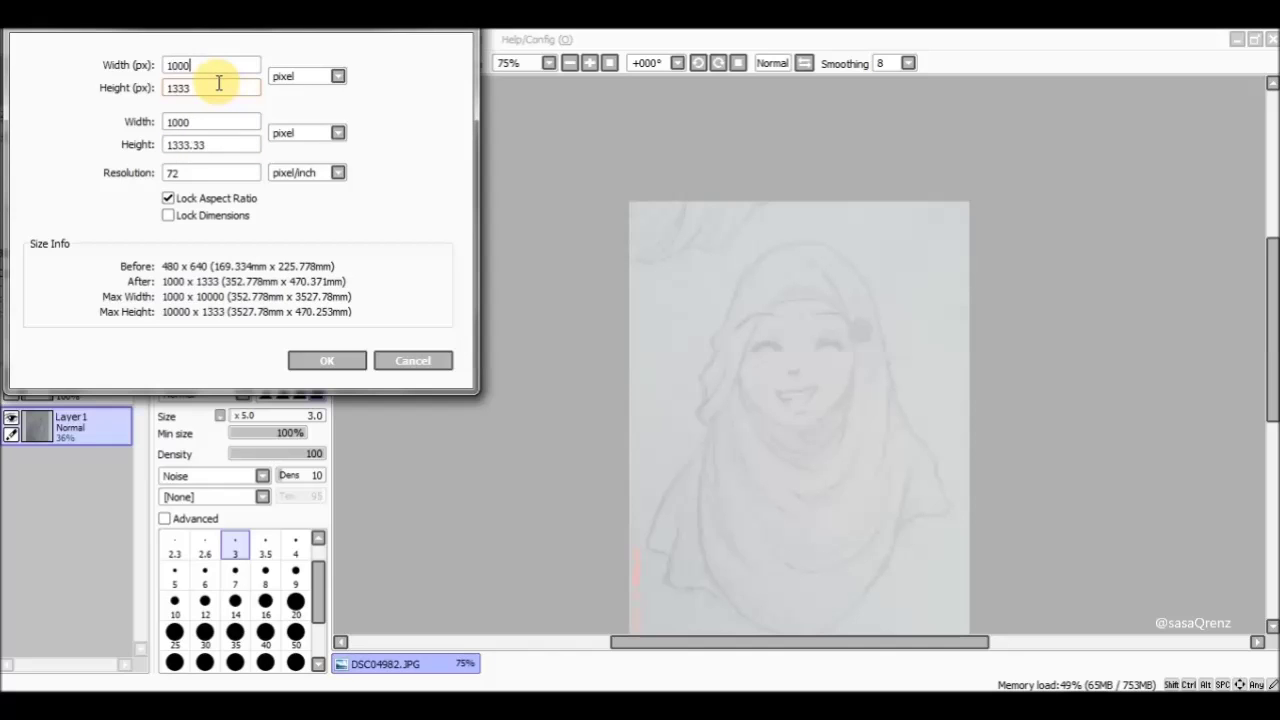
pyautogui.click(327, 360)
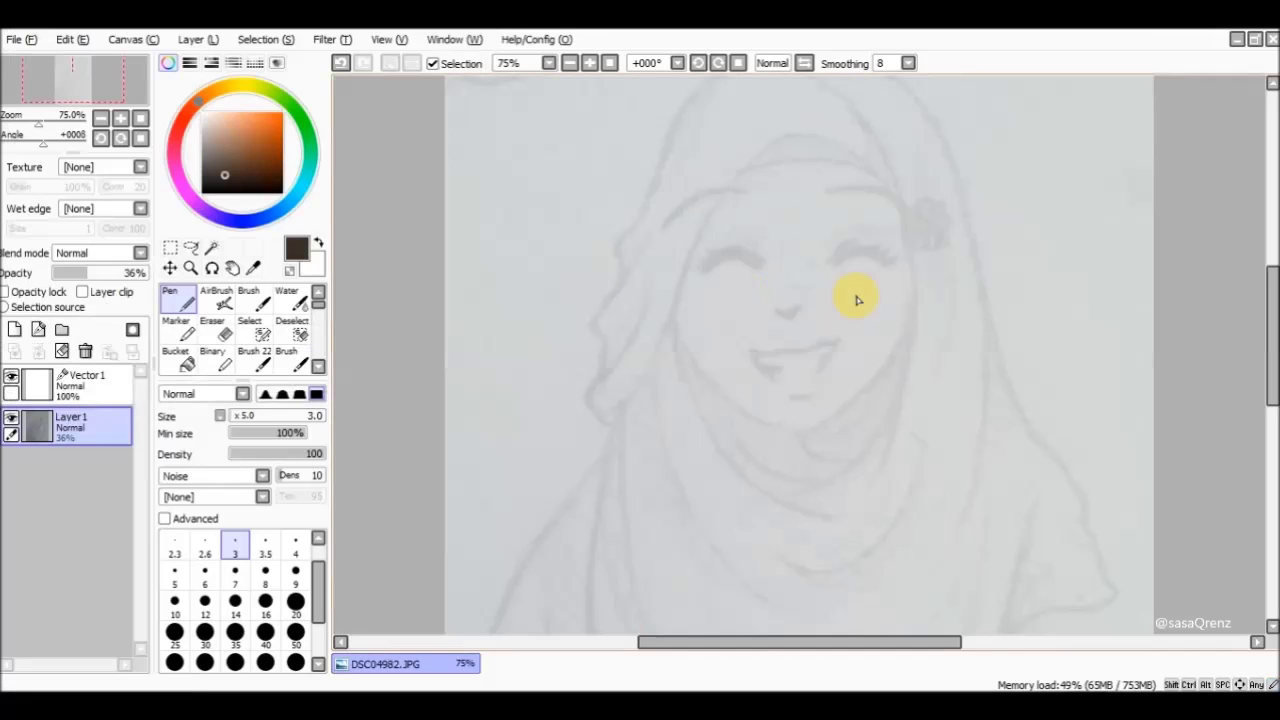
# Step: Examine the resized sketch at several zoom levels
pyautogui.scroll(3, 857, 292)
pyautogui.scroll(-3, 854, 286)
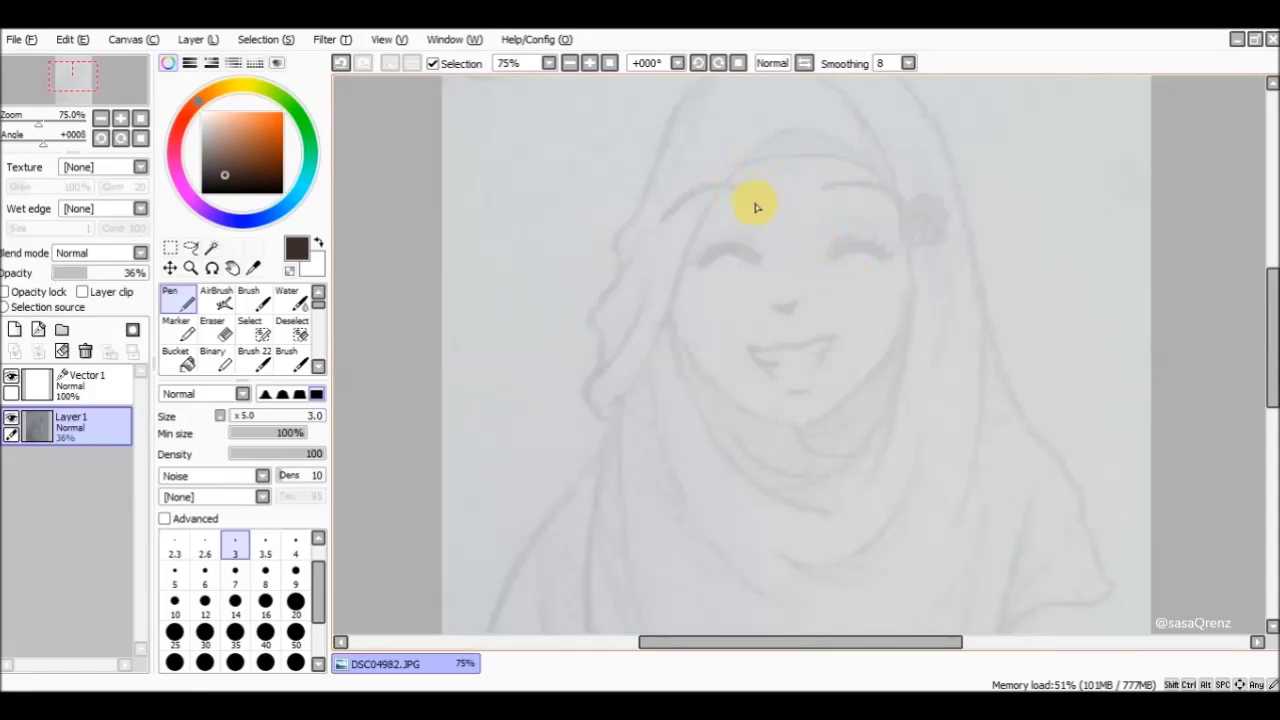
pyautogui.scroll(6, 756, 205)
pyautogui.scroll(-12, 756, 200)
pyautogui.scroll(7, 756, 198)
pyautogui.scroll(-8, 756, 200)
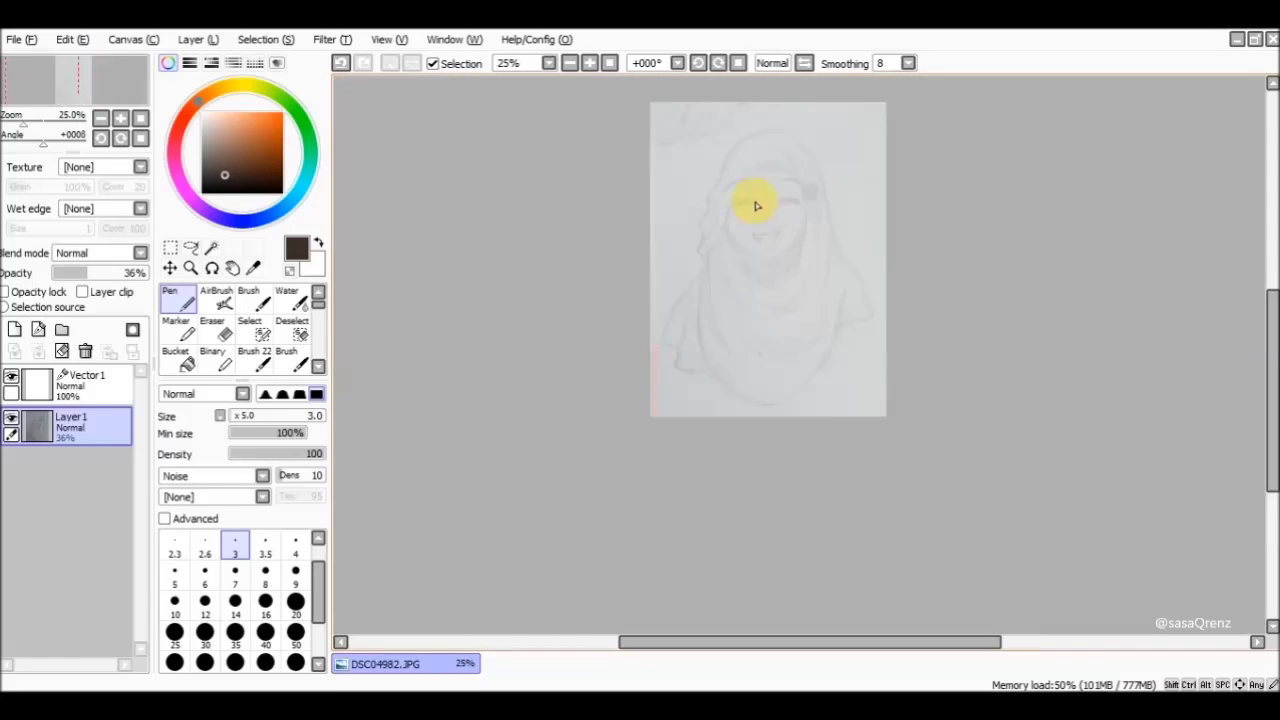
pyautogui.scroll(10, 756, 205)
pyautogui.scroll(-8, 756, 205)
pyautogui.scroll(6, 756, 205)
pyautogui.scroll(-4, 756, 205)
pyautogui.scroll(4, 756, 205)
pyautogui.scroll(-2, 756, 206)
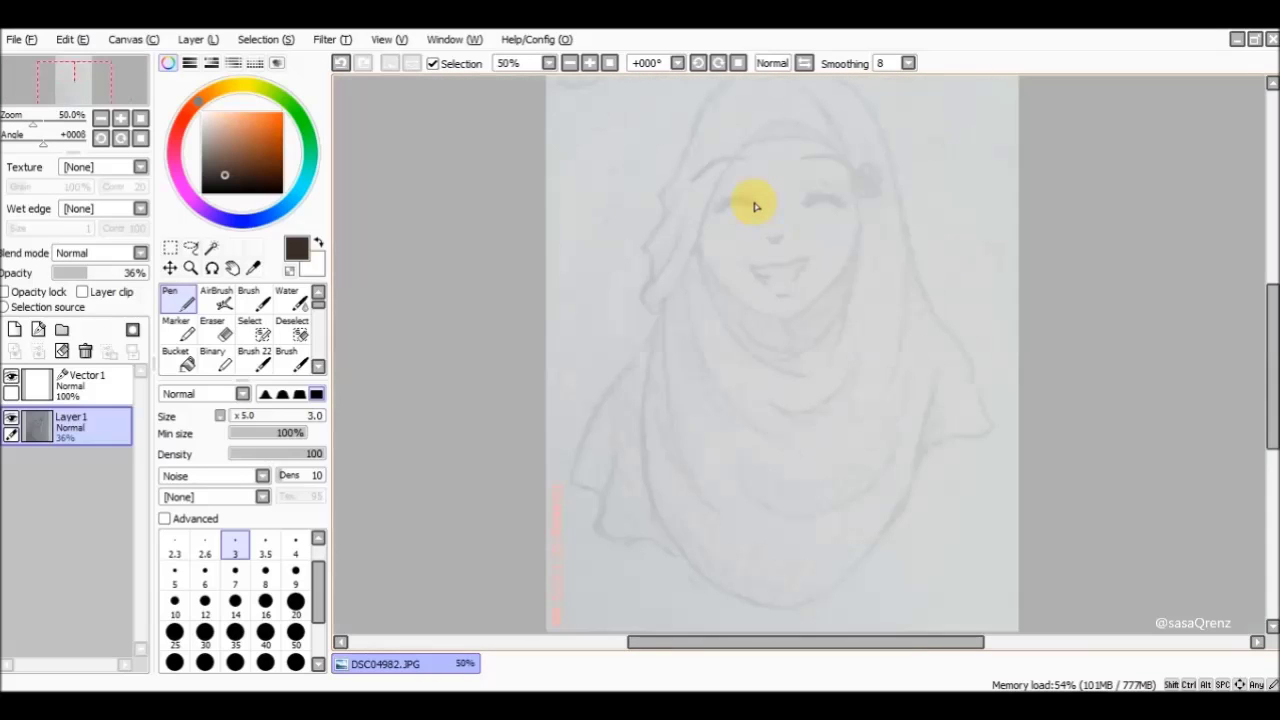
pyautogui.moveTo(1273, 328)
pyautogui.mouseDown()
pyautogui.moveTo(1273, 292)
pyautogui.moveTo(1273, 325)
pyautogui.mouseUp()
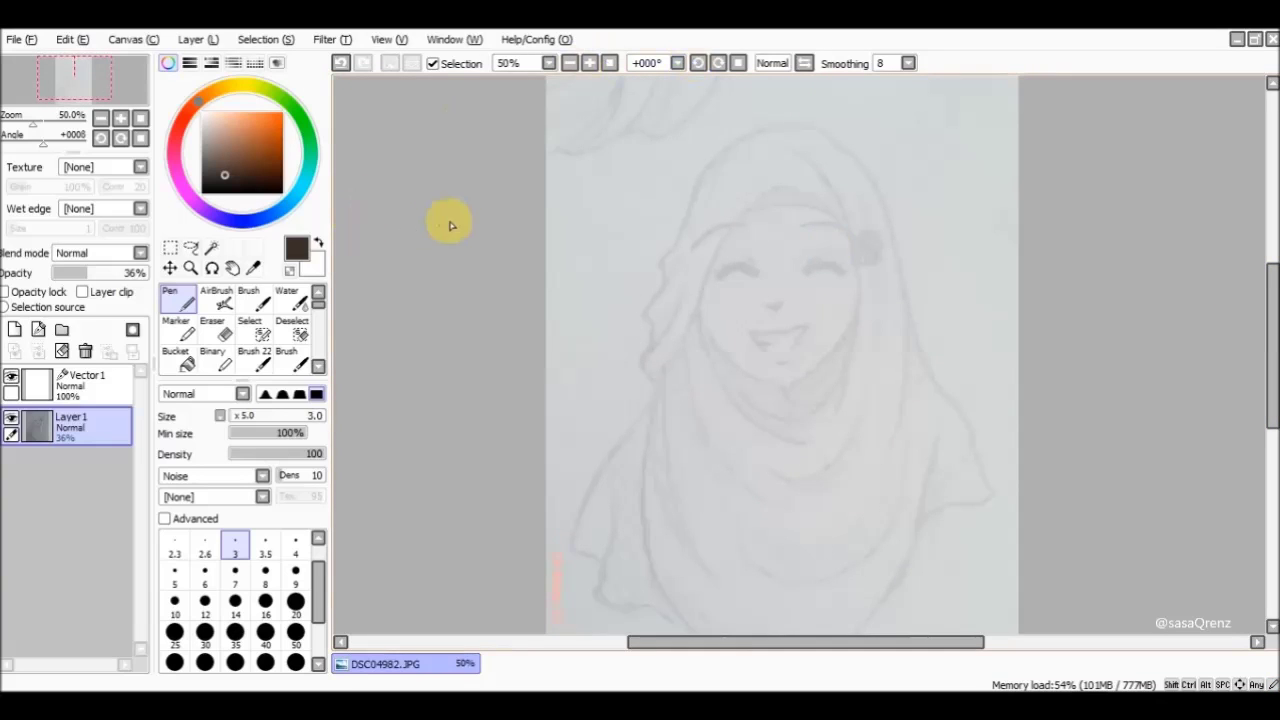
pyautogui.scroll(3, 880, 246)
pyautogui.scroll(3, 880, 246)
pyautogui.scroll(-6, 880, 246)
# Step: Activate the Vector1 layer and set the Curve tool to size 1, undoing trial curves across the face
pyautogui.click(85, 385)
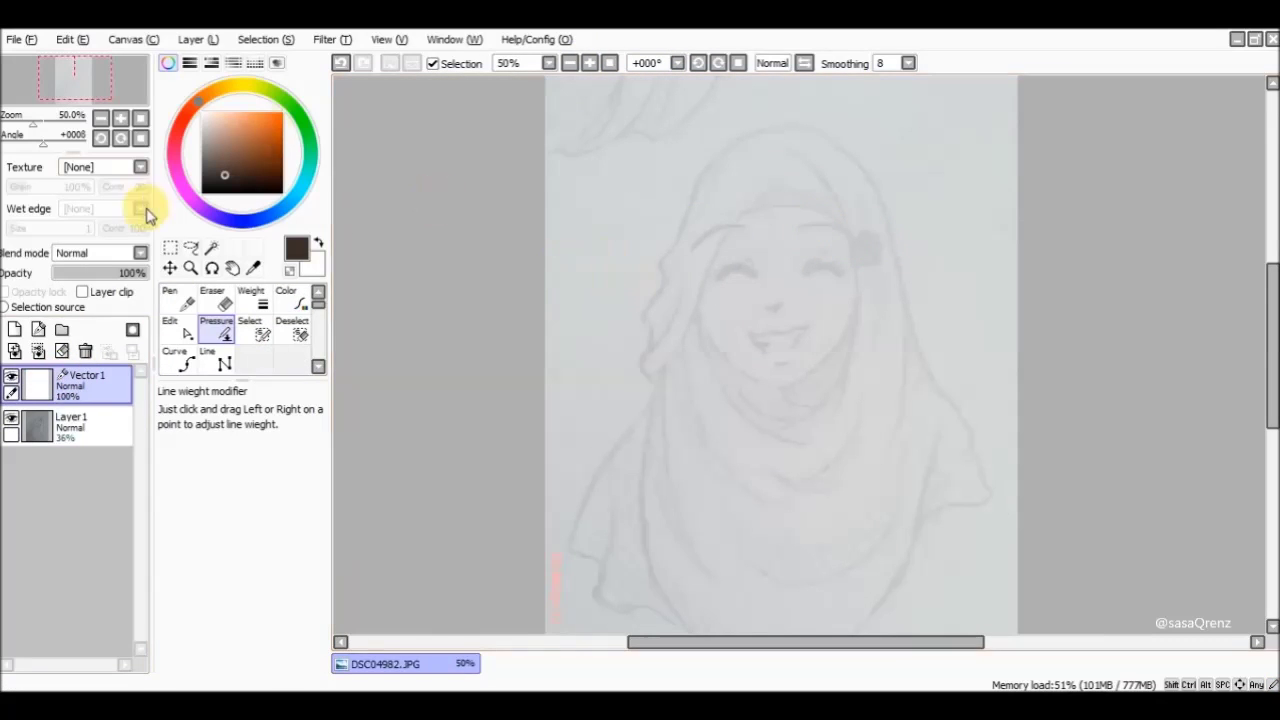
pyautogui.click(180, 358)
pyautogui.click(589, 63)
pyautogui.click(589, 63)
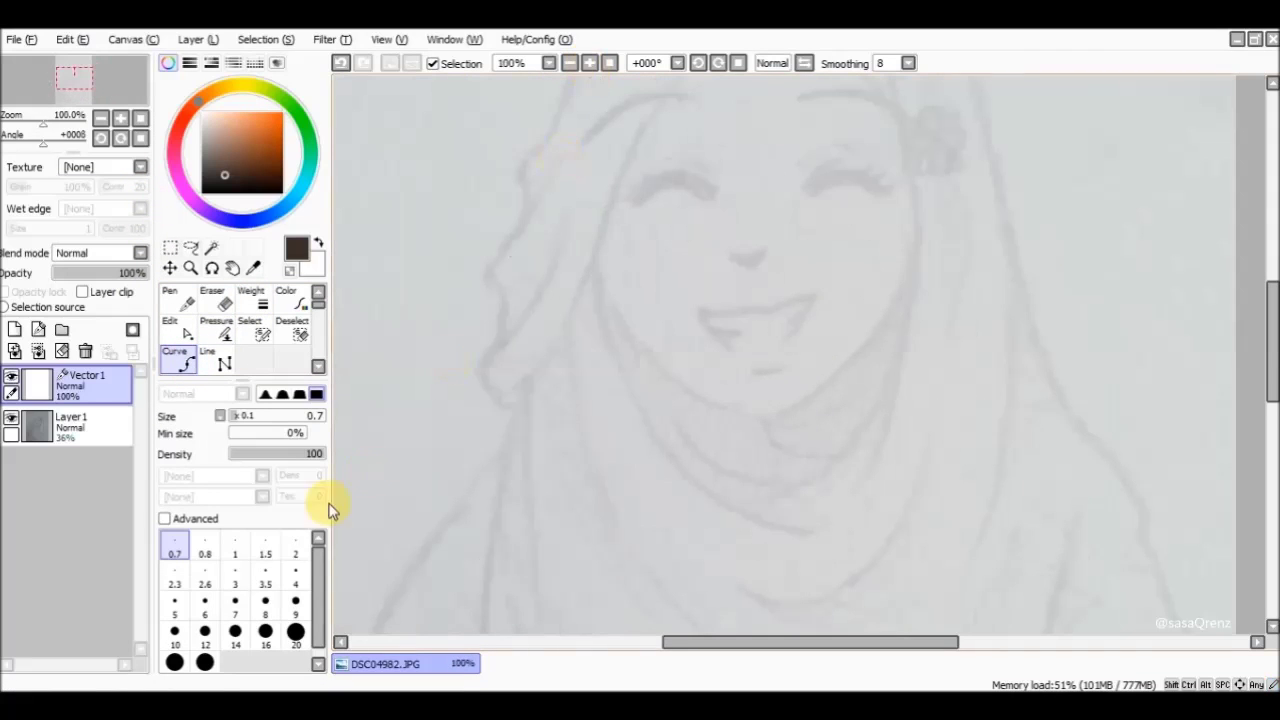
pyautogui.click(651, 286)
pyautogui.click(1032, 214)
pyautogui.hotkey('ctrl', 'z')
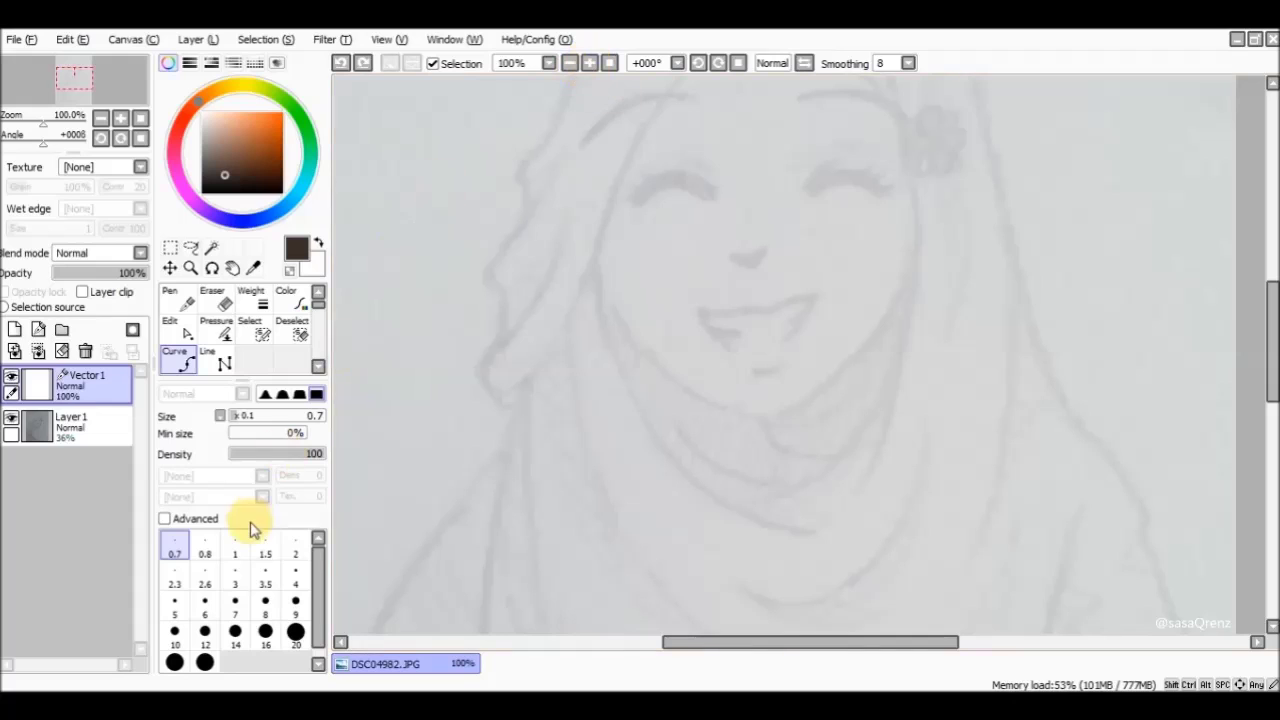
pyautogui.click(235, 548)
pyautogui.click(586, 269)
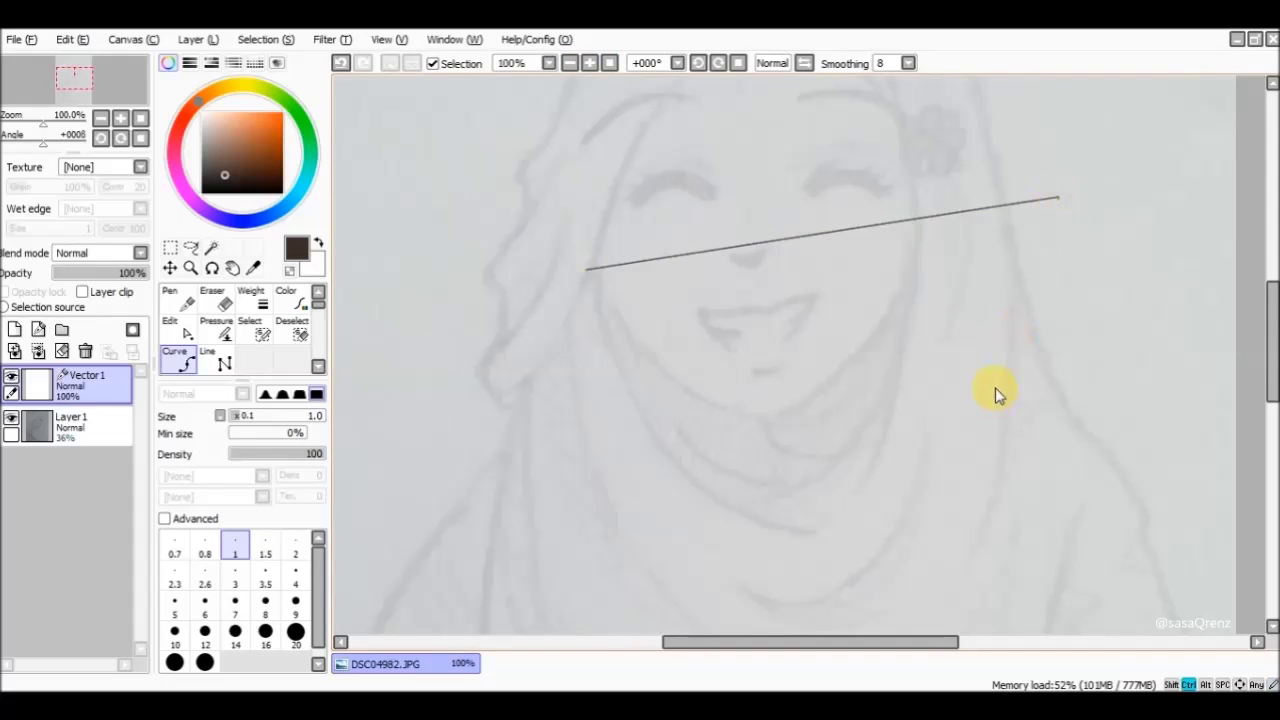
pyautogui.hotkey('ctrl', 'z')
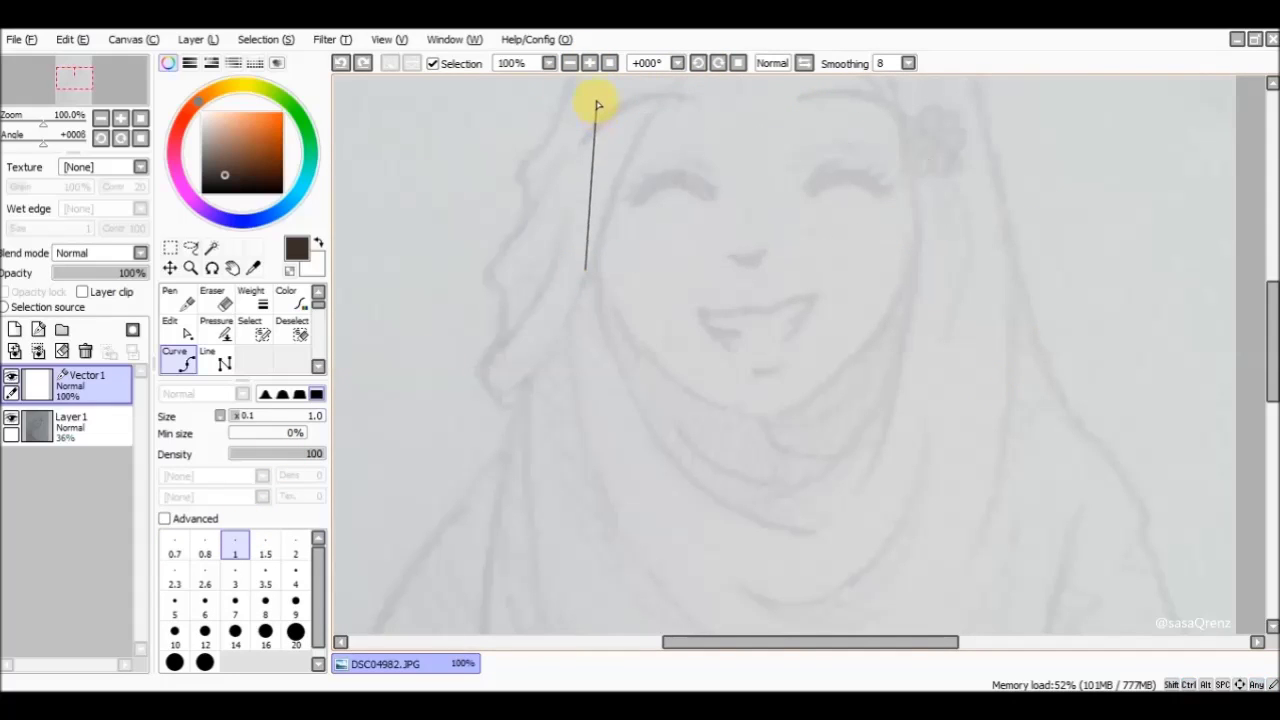
# Step: Trace the left closed eye as a curved band with jagged corners using the Curve tool at size 1
pyautogui.click(592, 66)
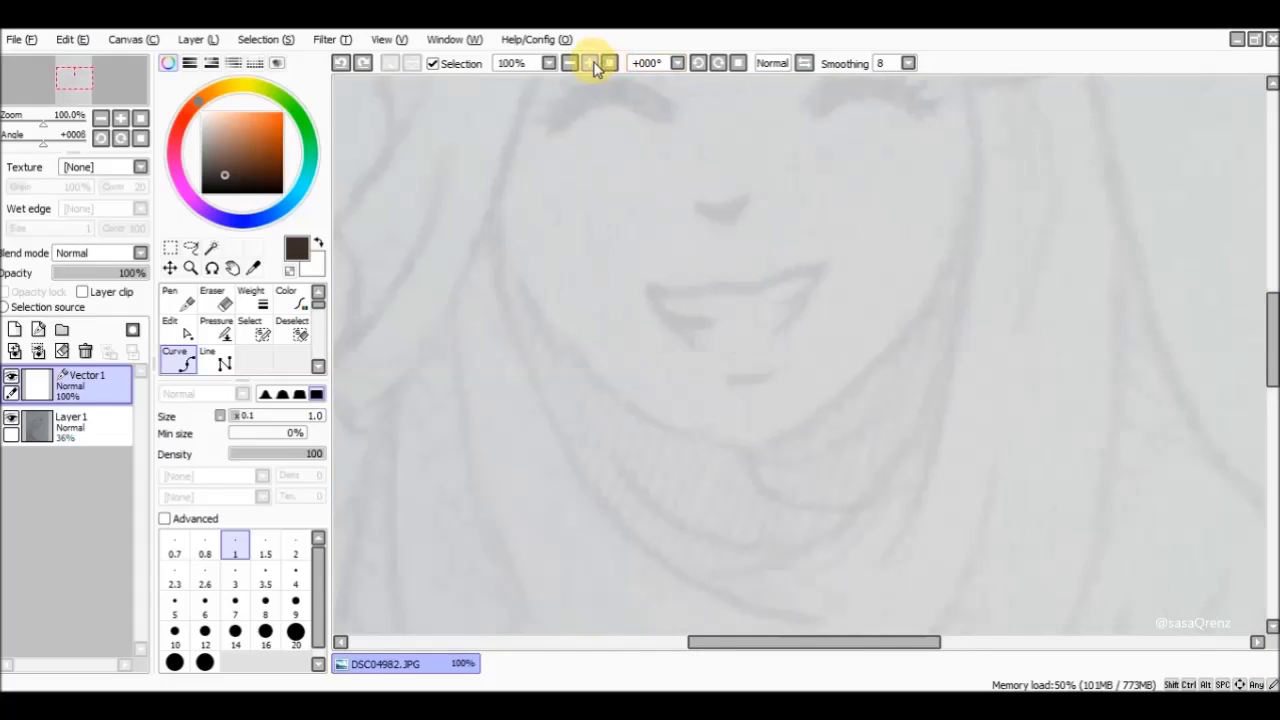
pyautogui.moveTo(1272, 350); pyautogui.dragTo(1270, 312)
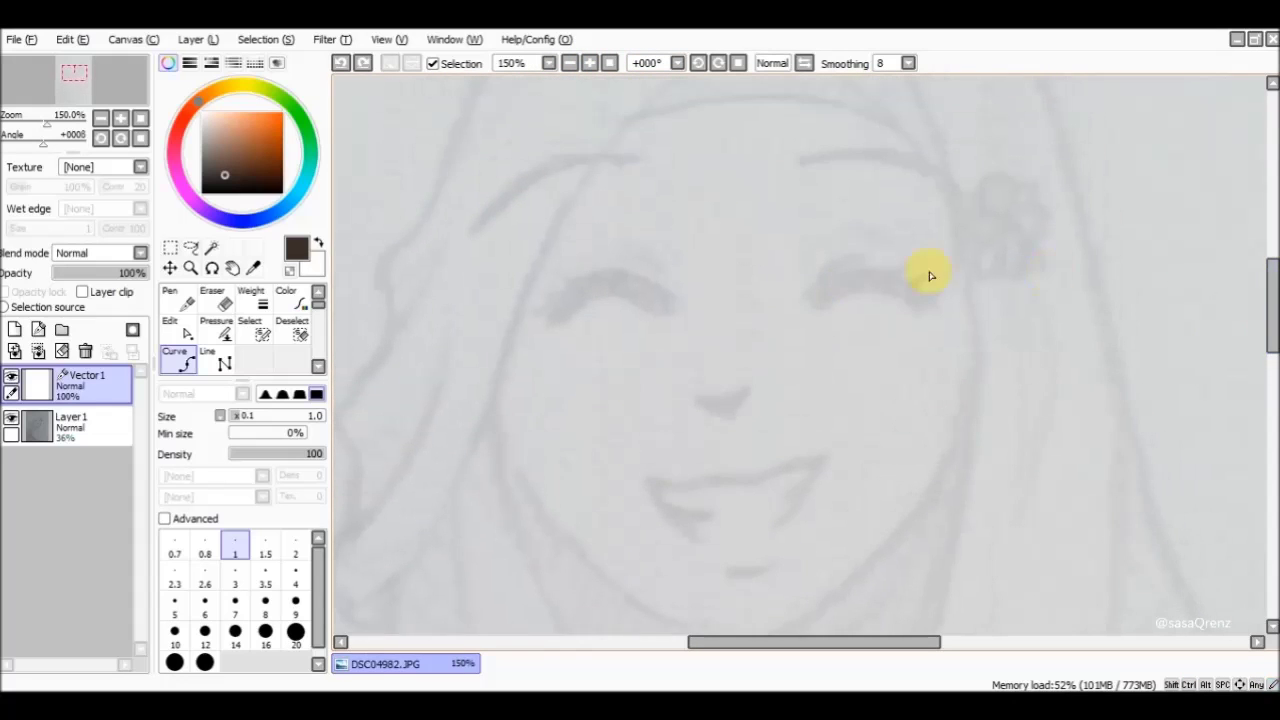
pyautogui.click(590, 64)
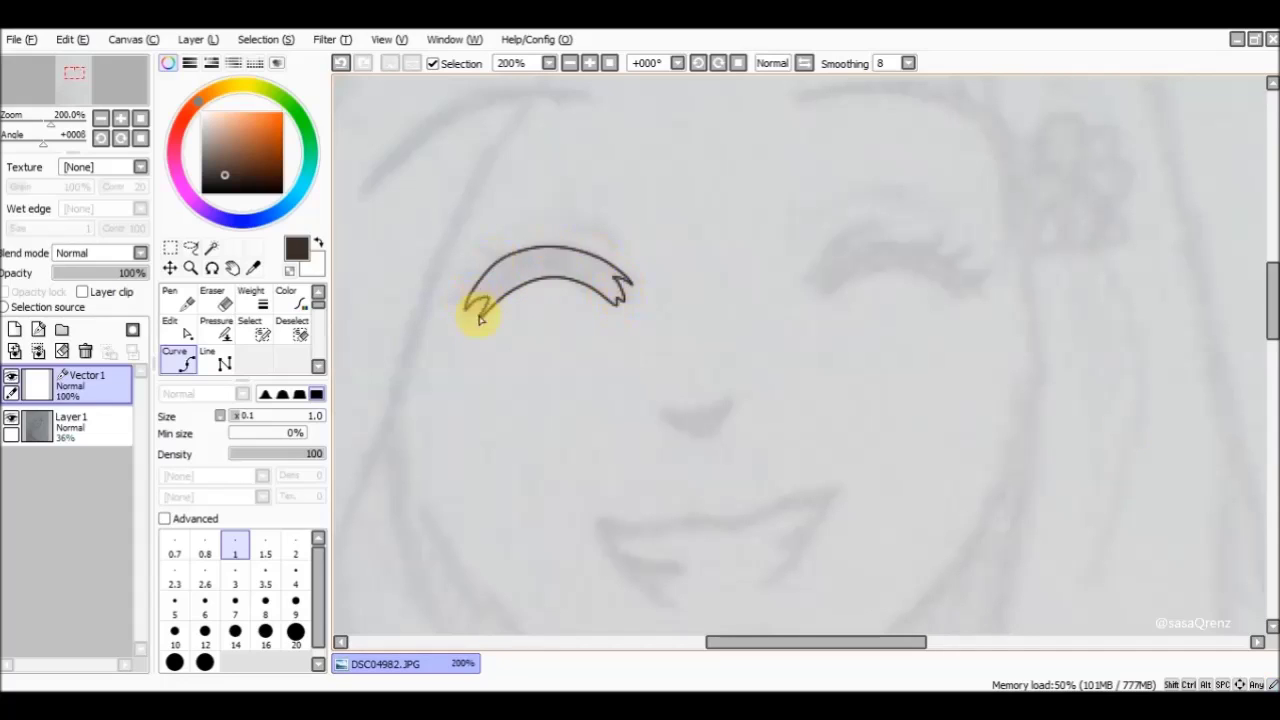
pyautogui.doubleClick(480, 318)
# Step: Trace the crescent-shaped nose and add a short eyelid crease above the left eye with the Curve tool
pyautogui.scroll(-1, 560, 300)
pyautogui.click(662, 340)
pyautogui.click(731, 330)
pyautogui.click(498, 178)
pyautogui.doubleClick(600, 172)
# Step: Trace the right closed eye with jagged corners and add a short eyelid crease above it
pyautogui.click(808, 214)
pyautogui.click(980, 224)
pyautogui.doubleClick(922, 165)
# Step: Trace the open smiling mouth, the short lip crease below it and both eyebrows with the Curve tool
pyautogui.scroll(-1, 760, 330)
pyautogui.click(598, 402)
pyautogui.click(648, 410)
pyautogui.click(688, 404)
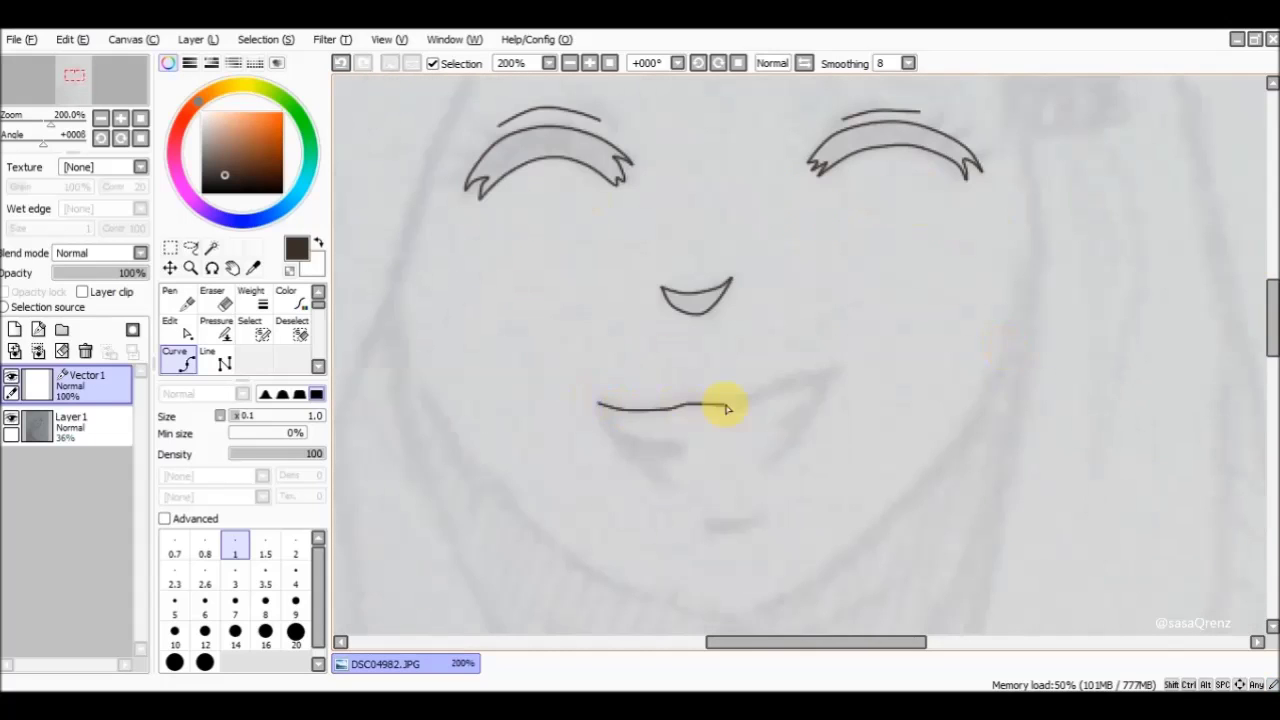
pyautogui.doubleClick(671, 449)
pyautogui.click(818, 404)
pyautogui.scroll(-4, 760, 350)
pyautogui.moveTo(1271, 340); pyautogui.dragTo(1267, 391)
# Step: Trace the face outline and the hijab opening around it with the Curve tool, using the mirrored canvas view
pyautogui.click(804, 63)
pyautogui.scroll(2, 800, 300)
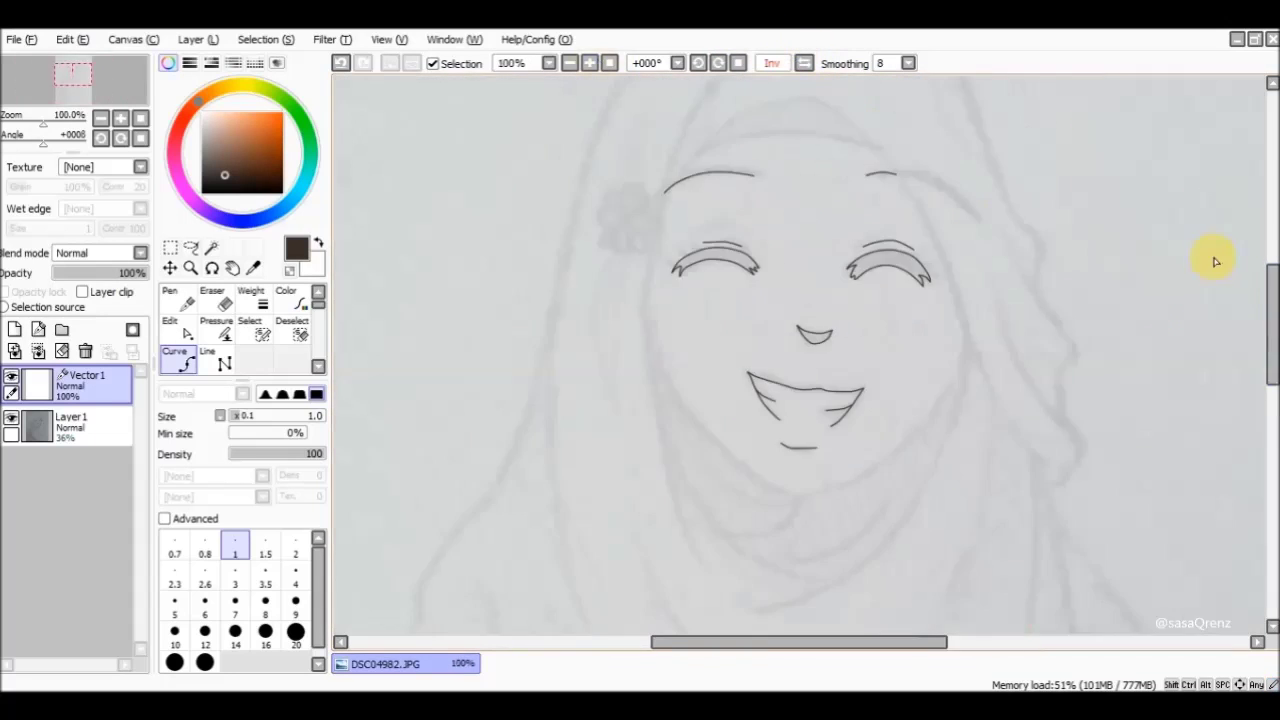
pyautogui.click(592, 309)
pyautogui.click(805, 156)
pyautogui.click(1018, 402)
pyautogui.doubleClick(1214, 492)
pyautogui.moveTo(1271, 285)
pyautogui.mouseDown()
pyautogui.moveTo(1271, 337)
pyautogui.moveTo(1271, 307)
pyautogui.mouseUp()
pyautogui.click(804, 63)
# Step: Trace the wavy side fold of the hijab and the wrapped neck folds below the chin in the unmirrored view
pyautogui.click(427, 306)
pyautogui.click(686, 559)
pyautogui.click(860, 418)
pyautogui.doubleClick(910, 276)
pyautogui.click(884, 201)
pyautogui.click(677, 479)
pyautogui.doubleClick(887, 242)
pyautogui.scroll(-2, 640, 400)
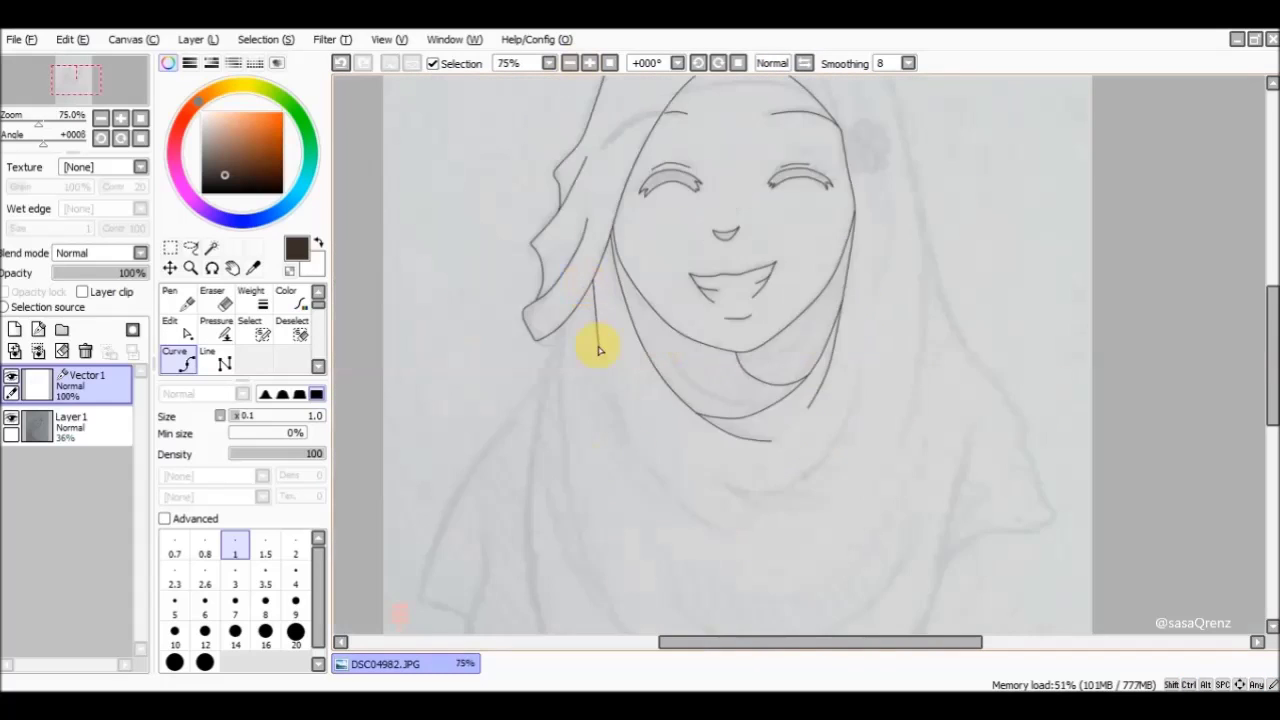
# Step: Trace the long vertical folds and the shoulder edges of the hijab with the Curve tool
pyautogui.scroll(-3, 591, 283)
pyautogui.click(526, 411)
pyautogui.scroll(-3, 526, 411)
pyautogui.click(1054, 252)
pyautogui.scroll(3, 1020, 330)
pyautogui.click(1005, 298)
pyautogui.click(945, 215)
# Step: Trace the remaining chest folds and the lower hem of the hijab, and hide the Layer1 sketch
pyautogui.moveTo(1272, 345)
pyautogui.mouseDown()
pyautogui.moveTo(1272, 289)
pyautogui.moveTo(1272, 413)
pyautogui.mouseUp()
pyautogui.click(860, 148)
pyautogui.doubleClick(717, 86)
pyautogui.doubleClick(809, 317)
pyautogui.doubleClick(920, 286)
pyautogui.click(931, 208)
pyautogui.click(471, 440)
pyautogui.moveTo(1272, 463); pyautogui.dragTo(1271, 417)
pyautogui.click(11, 417)
# Step: Taper the ends of the face and hijab lines by adjusting the line weight at their points with the Pressure tool
pyautogui.click(216, 329)
pyautogui.click(530, 63)
pyautogui.moveTo(902, 119); pyautogui.dragTo(1005, 127)
pyautogui.keyDown('ctrl'); pyautogui.click(621, 288); pyautogui.keyUp('ctrl')
pyautogui.keyDown('ctrl'); pyautogui.click(958, 273); pyautogui.keyUp('ctrl')
pyautogui.moveTo(1079, 220); pyautogui.dragTo(1271, 197)
pyautogui.moveTo(1271, 345); pyautogui.dragTo(1271, 292)
pyautogui.hotkey('ctrl', '+')
pyautogui.moveTo(877, 644); pyautogui.dragTo(945, 644)
pyautogui.hotkey('ctrl', '-')
pyautogui.hotkey('ctrl', '-')
pyautogui.moveTo(733, 180); pyautogui.dragTo(734, 129)
pyautogui.moveTo(870, 643); pyautogui.dragTo(773, 643)
pyautogui.moveTo(1272, 305); pyautogui.dragTo(1272, 200)
# Step: Adjust a control point of the line art with the Edit tool
pyautogui.click(178, 329)
pyautogui.click(165, 496)
pyautogui.scroll(2, 798, 354)
pyautogui.click(622, 388)
# Step: Vary the line weight along the remaining head, neck and shoulder folds with the Pressure tool
pyautogui.click(216, 329)
pyautogui.moveTo(562, 434); pyautogui.dragTo(866, 429)
pyautogui.scroll(-2, 866, 429)
pyautogui.moveTo(1272, 223)
pyautogui.mouseDown()
pyautogui.moveTo(1272, 450)
pyautogui.moveTo(1272, 320)
pyautogui.mouseUp()
pyautogui.scroll(-3, 726, 360)
pyautogui.scroll(1, 937, 335)
pyautogui.moveTo(943, 254); pyautogui.dragTo(969, 240)
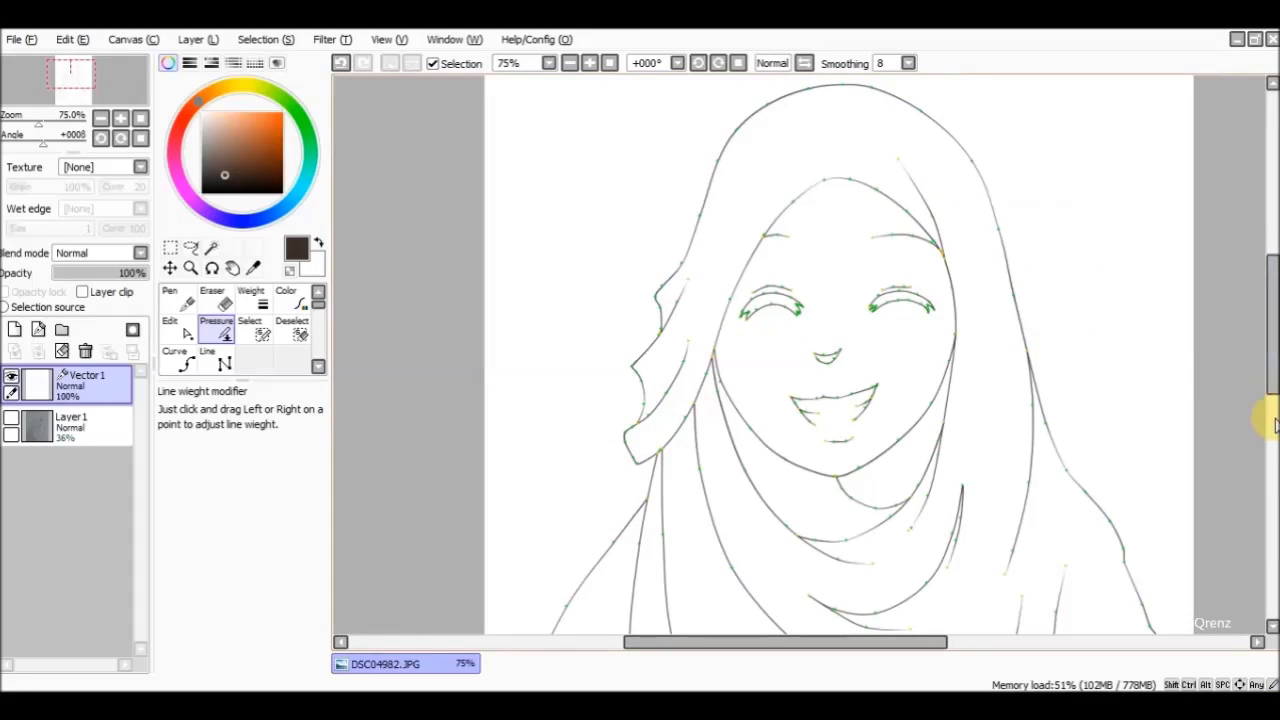
pyautogui.moveTo(1258, 374); pyautogui.dragTo(1268, 402)
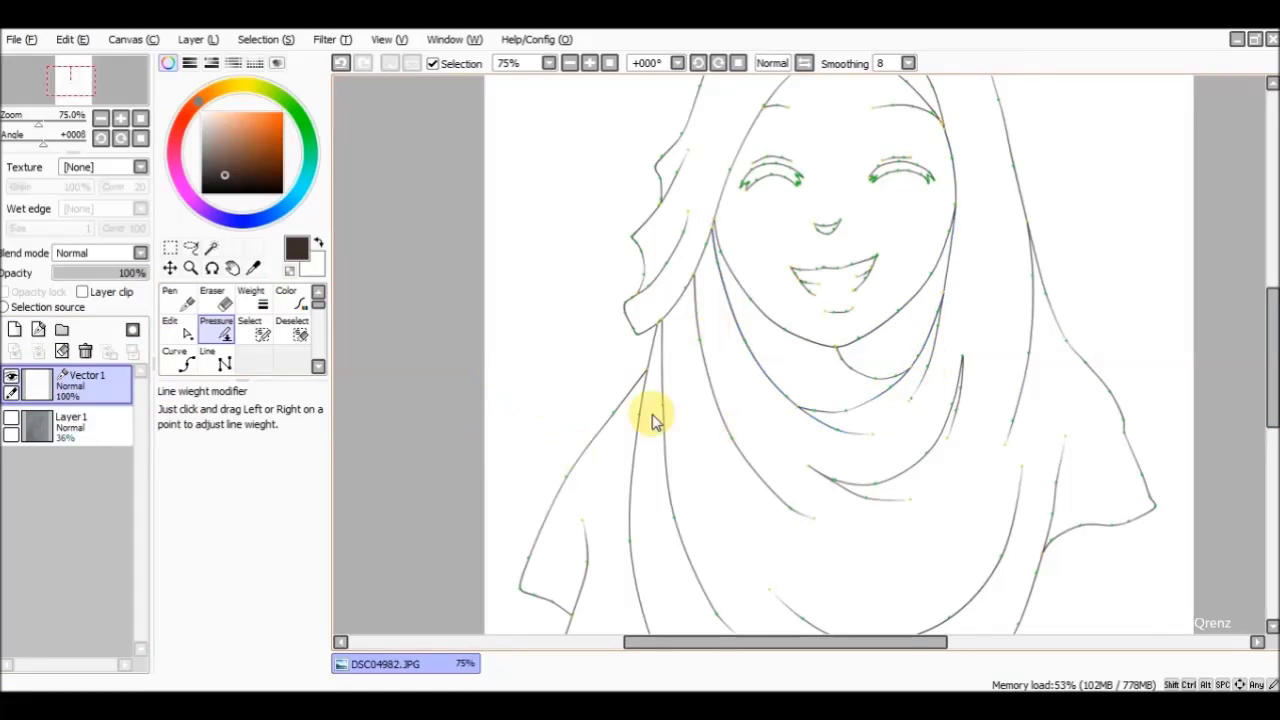
# Step: Examine the whole line art without its control points, in both the normal and the mirrored canvas view
pyautogui.click(596, 63)
pyautogui.click(611, 63)
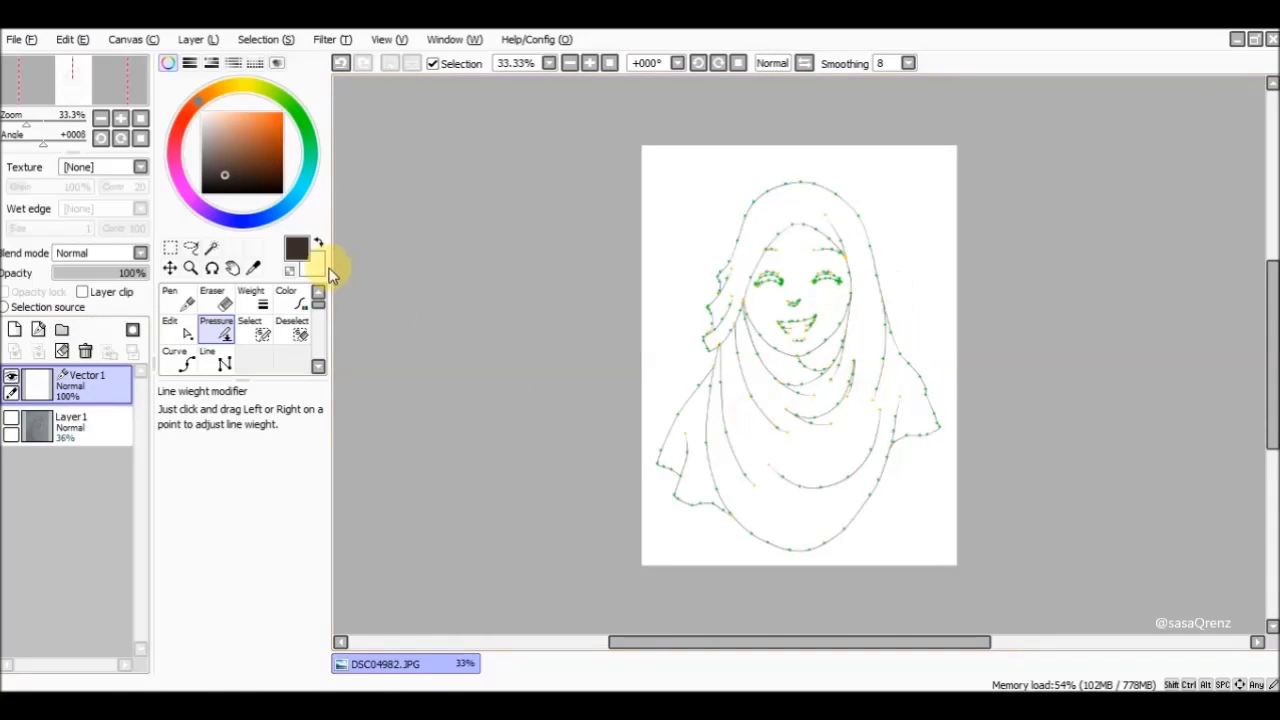
pyautogui.click(188, 305)
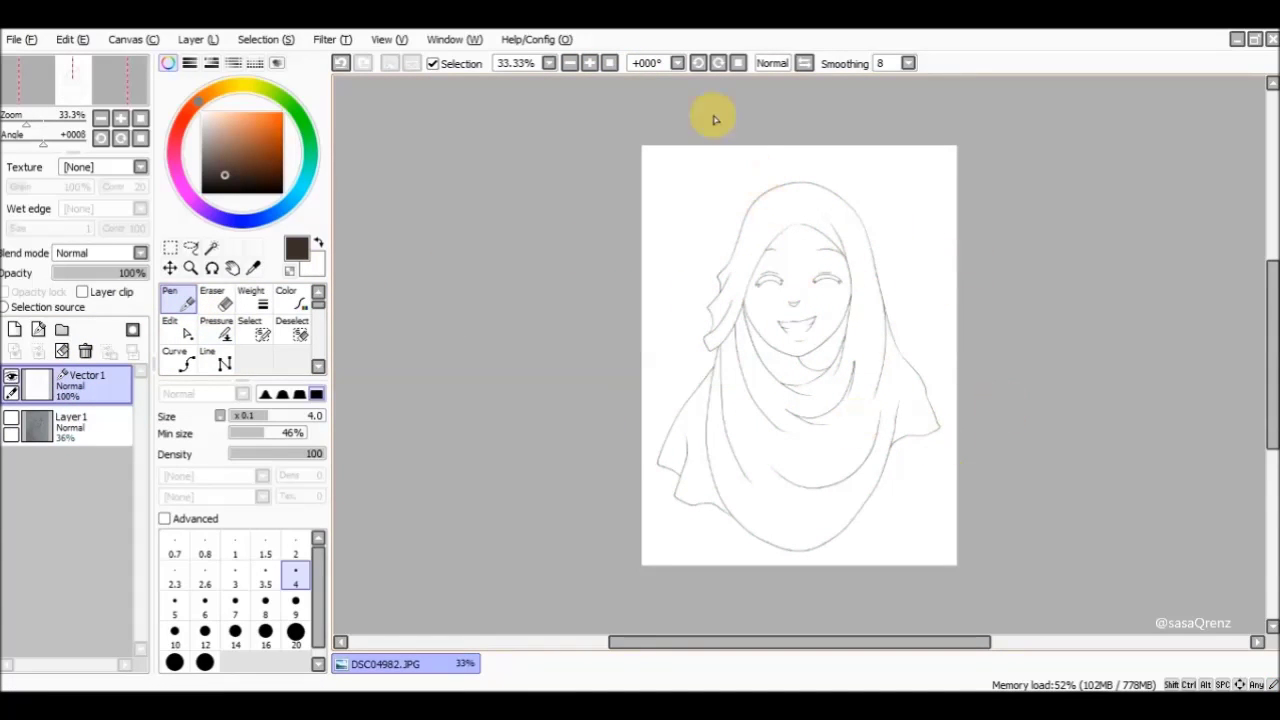
pyautogui.click(596, 63)
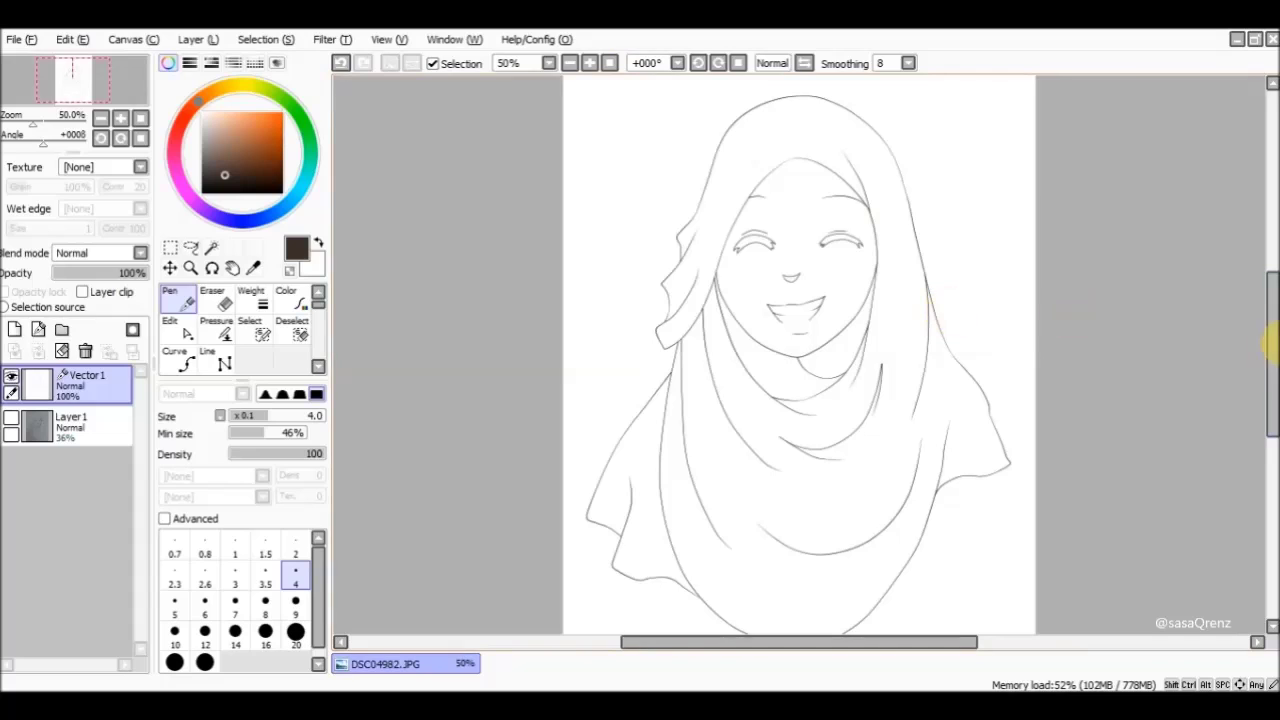
pyautogui.click(804, 63)
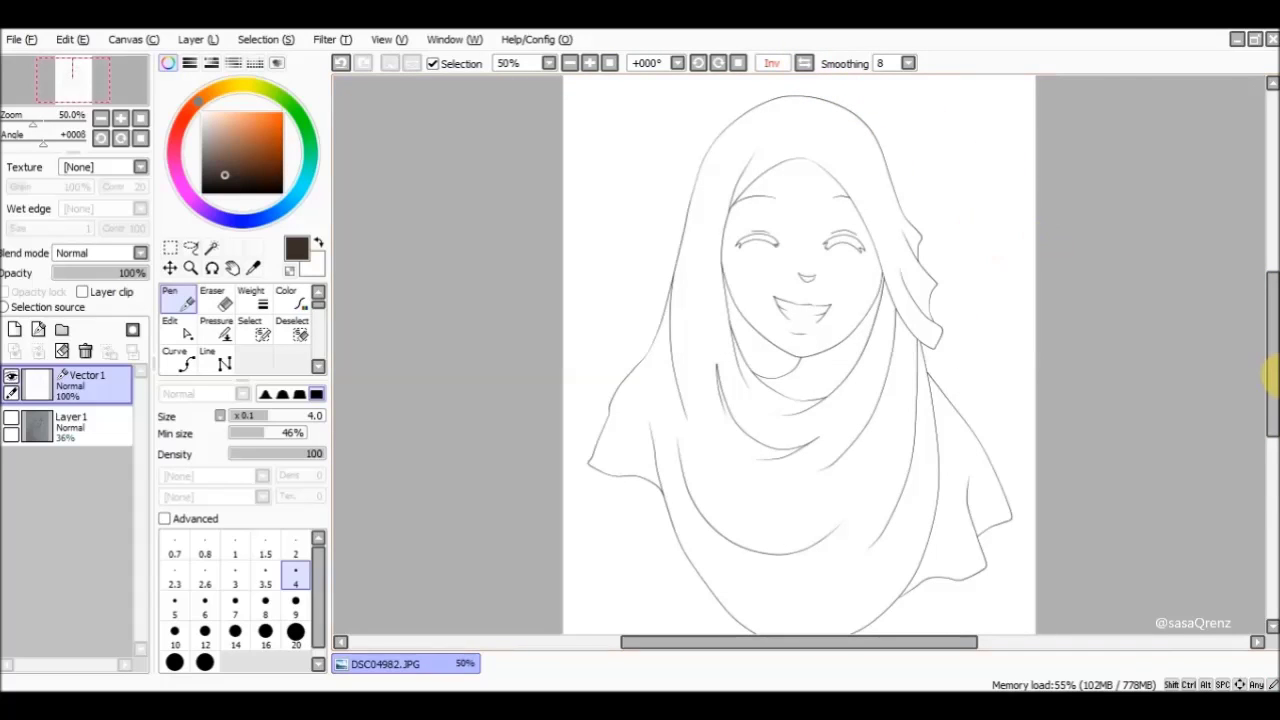
pyautogui.scroll(-2, 1268, 380)
pyautogui.scroll(-1, 1270, 378)
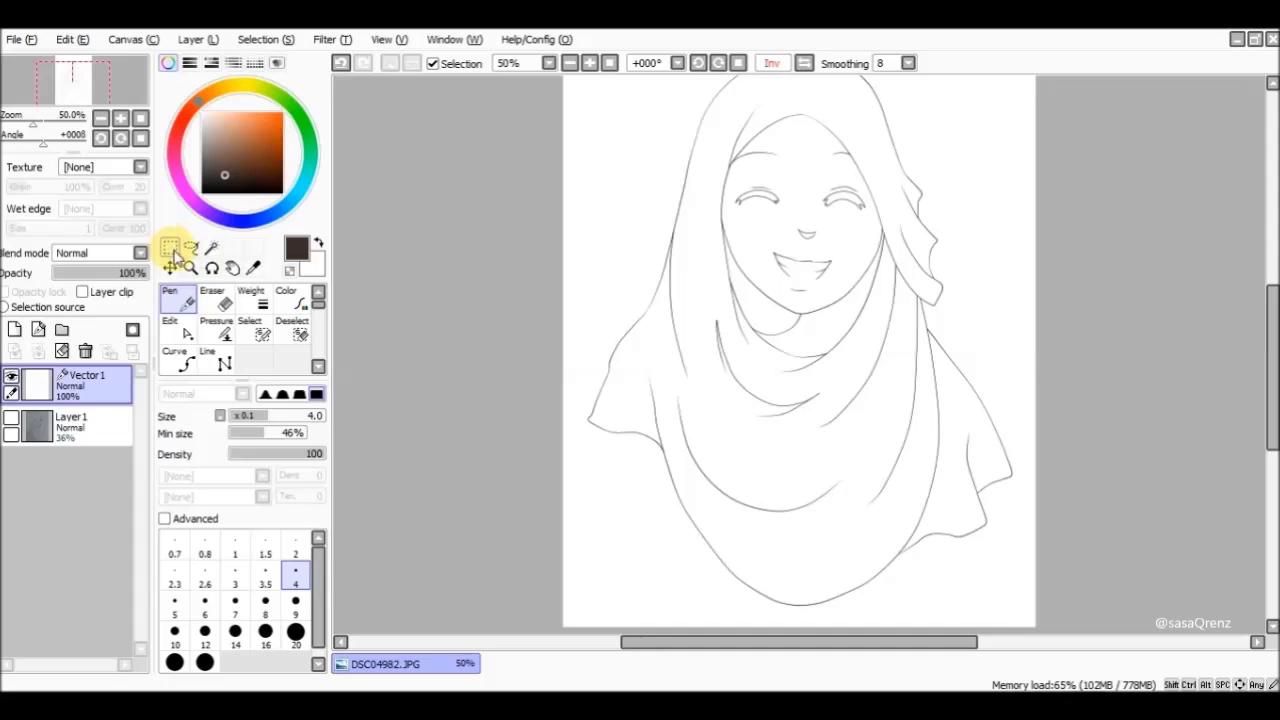
# Step: Create a new raster layer named Layer2, place it beneath Vector1, and keep Vector1 active
pyautogui.click(14, 330)
pyautogui.moveTo(83, 440)
pyautogui.mouseDown()
pyautogui.moveTo(93, 383)
pyautogui.moveTo(92, 440)
pyautogui.mouseUp()
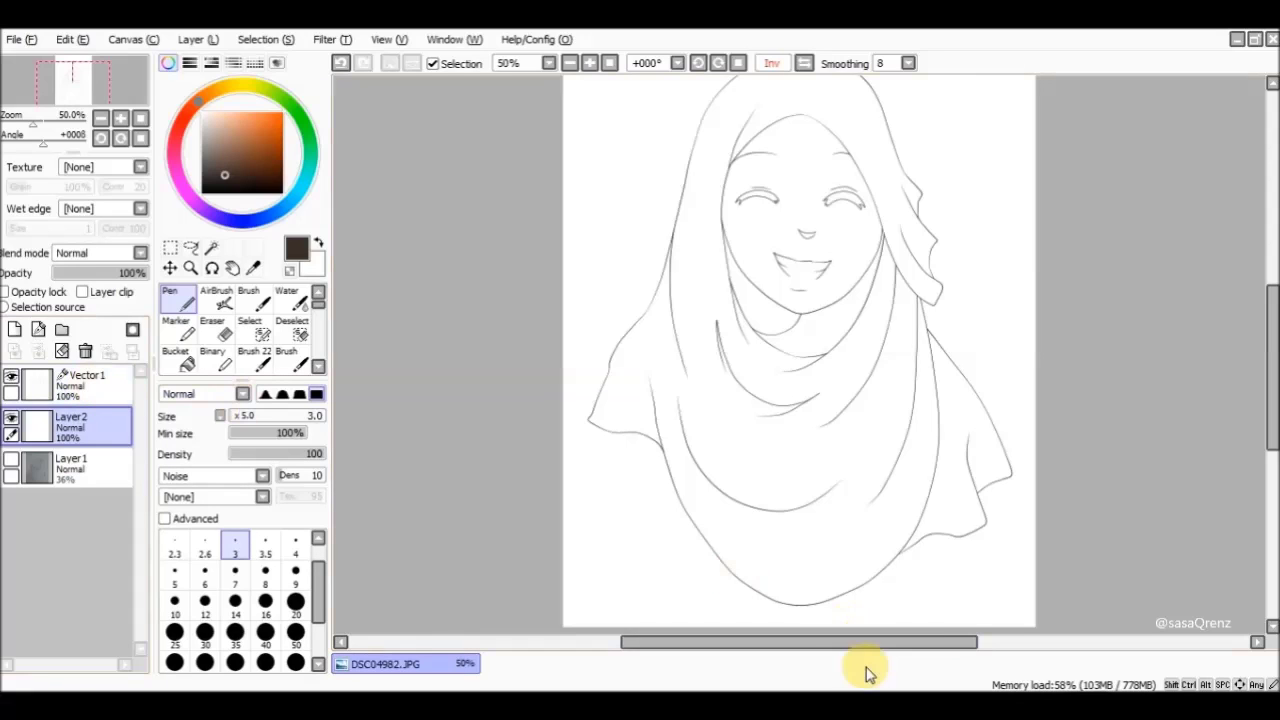
pyautogui.click(52, 385)
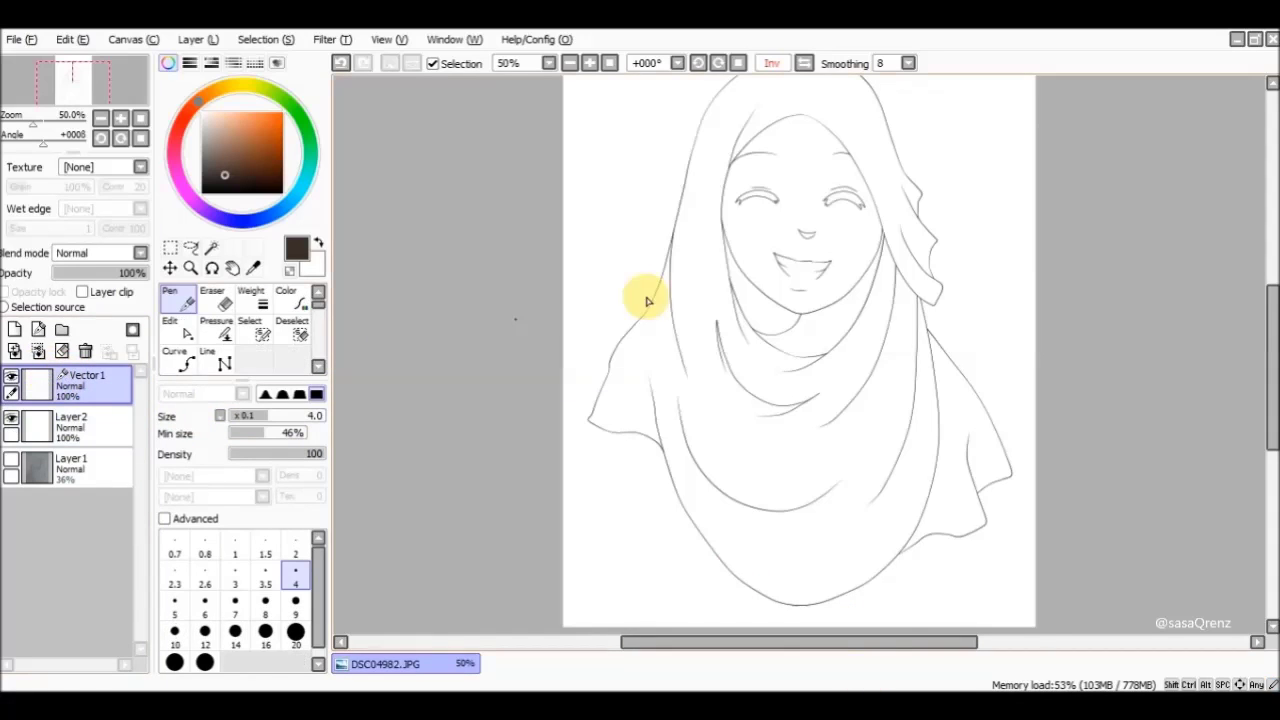
# Step: Try merging Vector1 down into Layer2, check the merged layer by toggling its visibility, and undo the merge
pyautogui.click(38, 352)
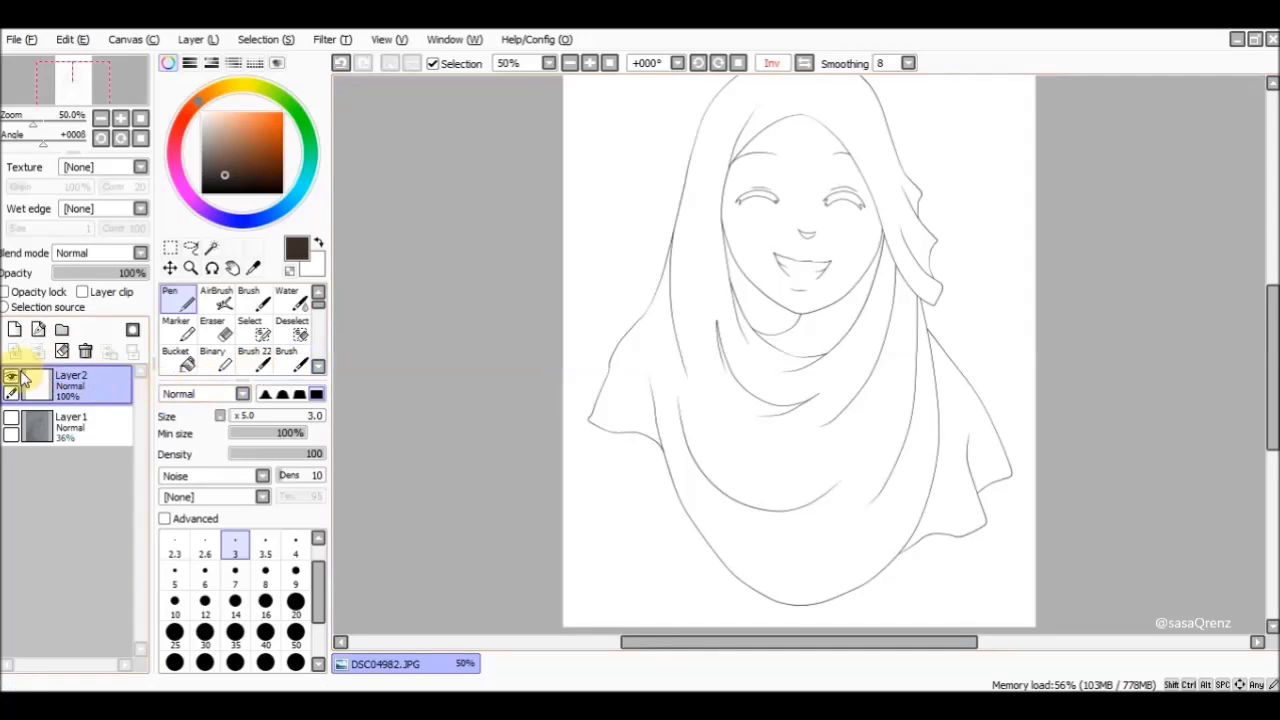
pyautogui.click(12, 377)
pyautogui.click(12, 377)
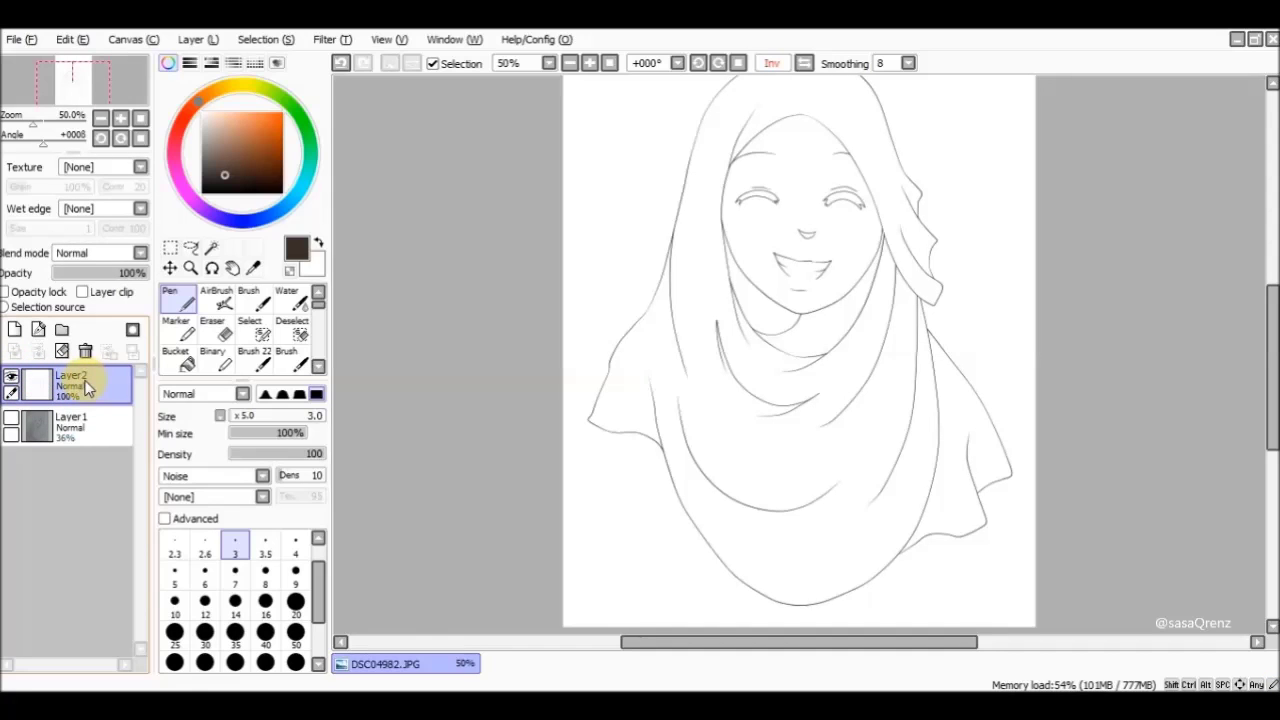
pyautogui.click(343, 64)
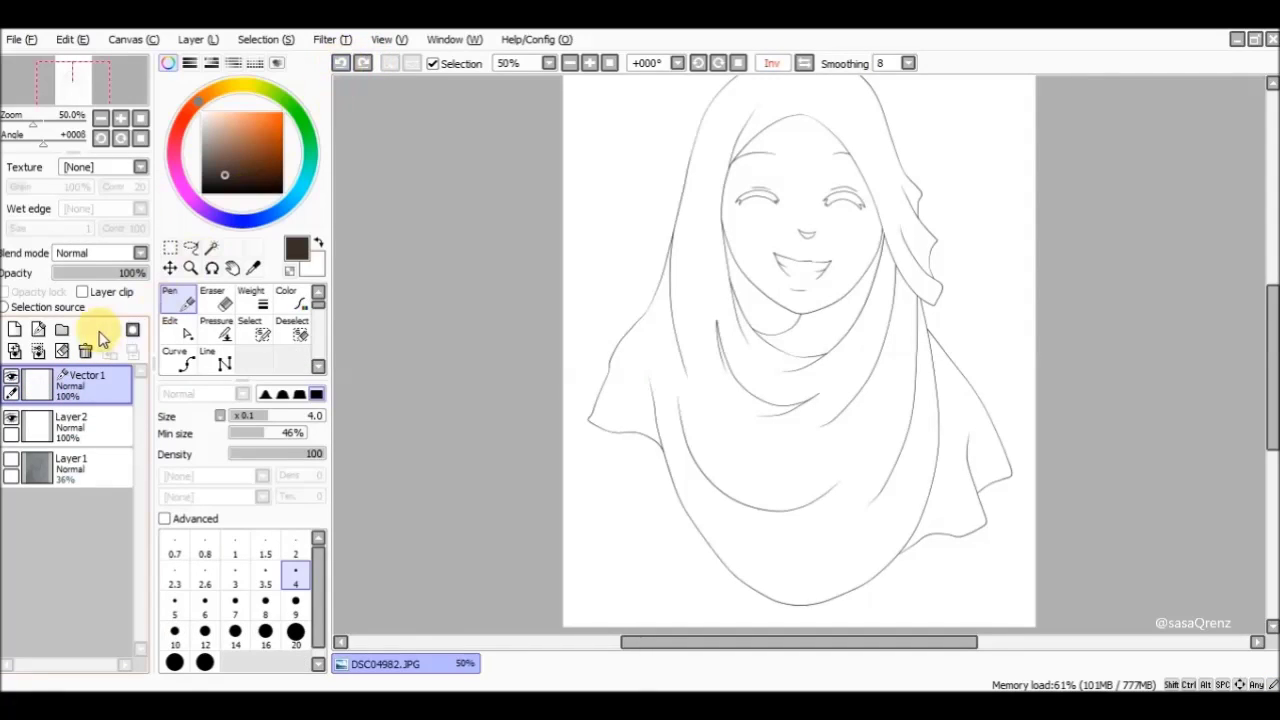
# Step: Try transferring the Vector1 line art down onto Layer2, compare both layers by toggling their visibility, and undo the transfer
pyautogui.click(13, 352)
pyautogui.click(12, 375)
pyautogui.click(12, 375)
pyautogui.click(12, 375)
pyautogui.click(12, 420)
pyautogui.click(12, 420)
pyautogui.click(12, 420)
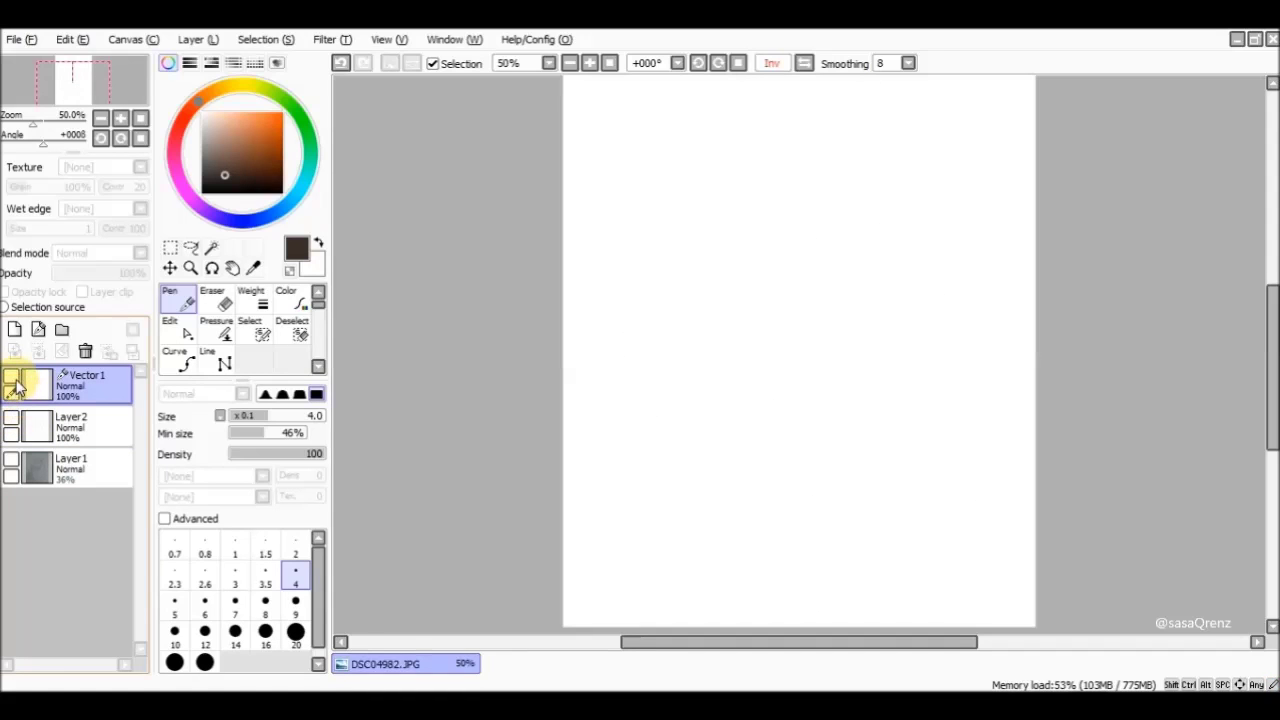
pyautogui.click(13, 381)
pyautogui.click(12, 377)
pyautogui.click(12, 377)
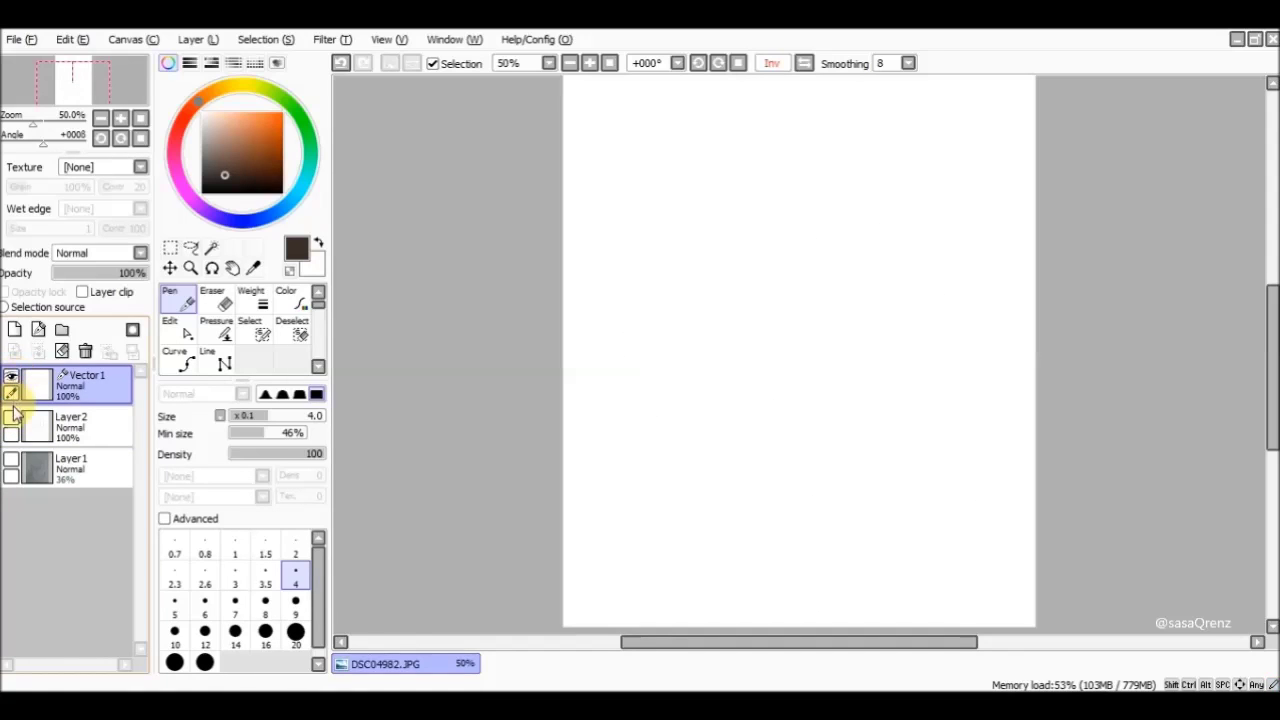
pyautogui.click(12, 420)
pyautogui.click(25, 385)
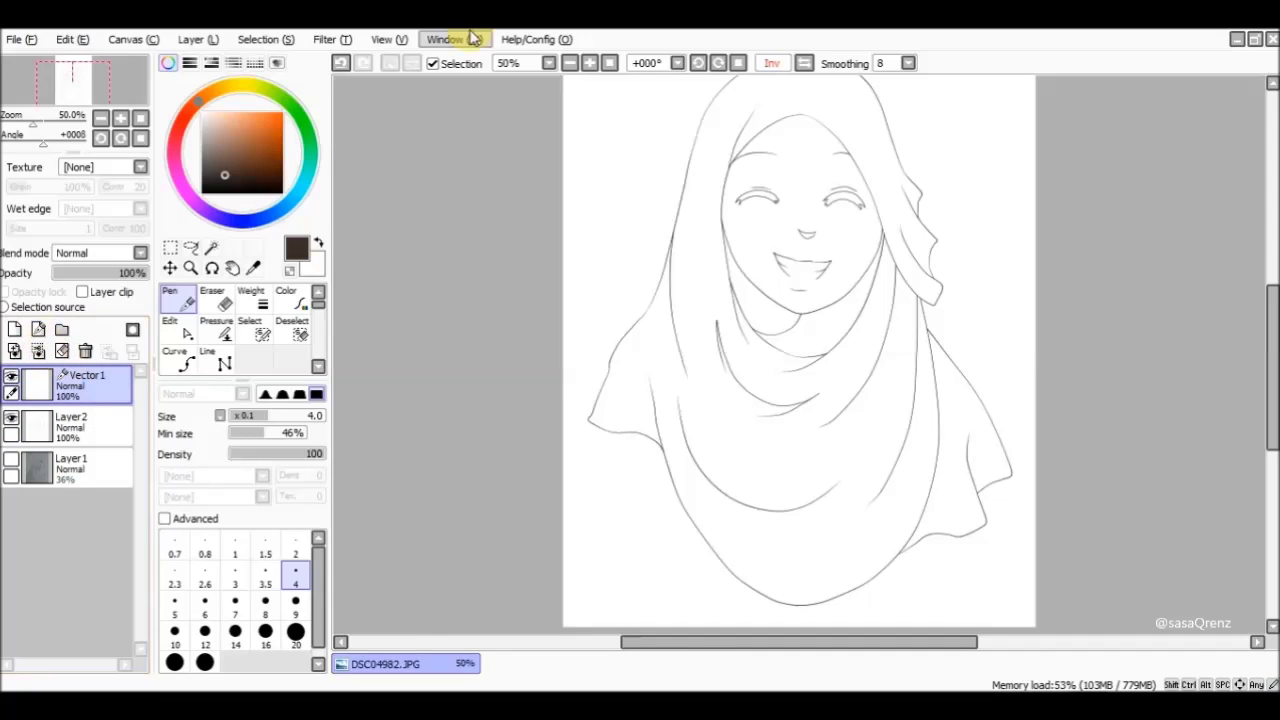
pyautogui.click(340, 64)
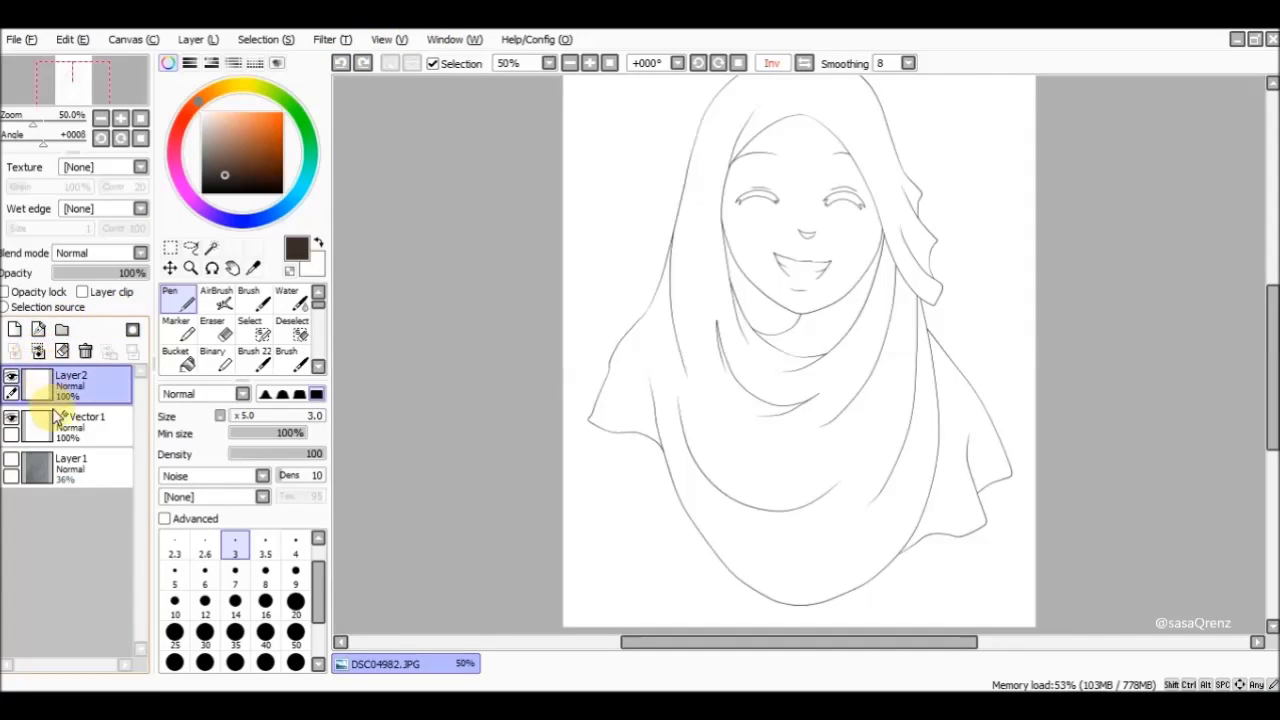
# Step: Move Layer2 beneath Vector1 and merge the vector line art down into it
pyautogui.moveTo(61, 388); pyautogui.dragTo(58, 441)
pyautogui.click(30, 390)
pyautogui.click(11, 377)
pyautogui.click(11, 377)
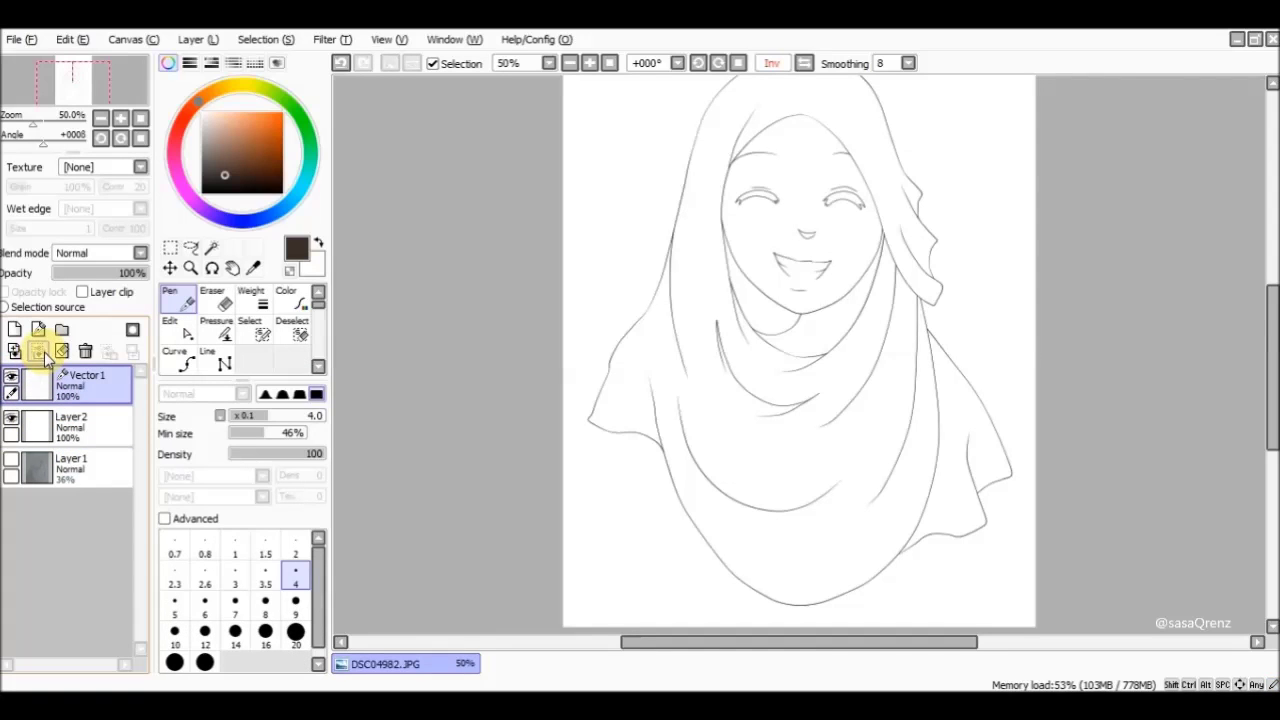
pyautogui.click(42, 353)
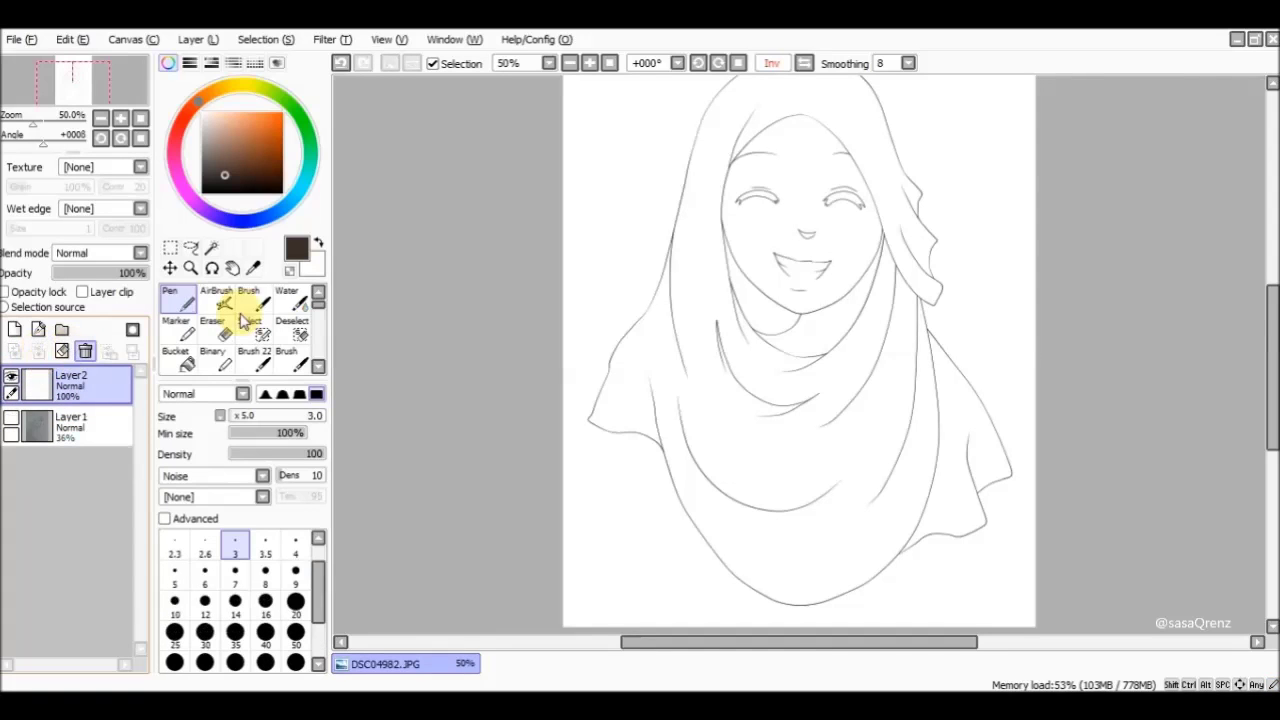
# Step: Try squashing the line art vertically with the Selection tool's Transform mode, and cancel the transformation
pyautogui.click(570, 63)
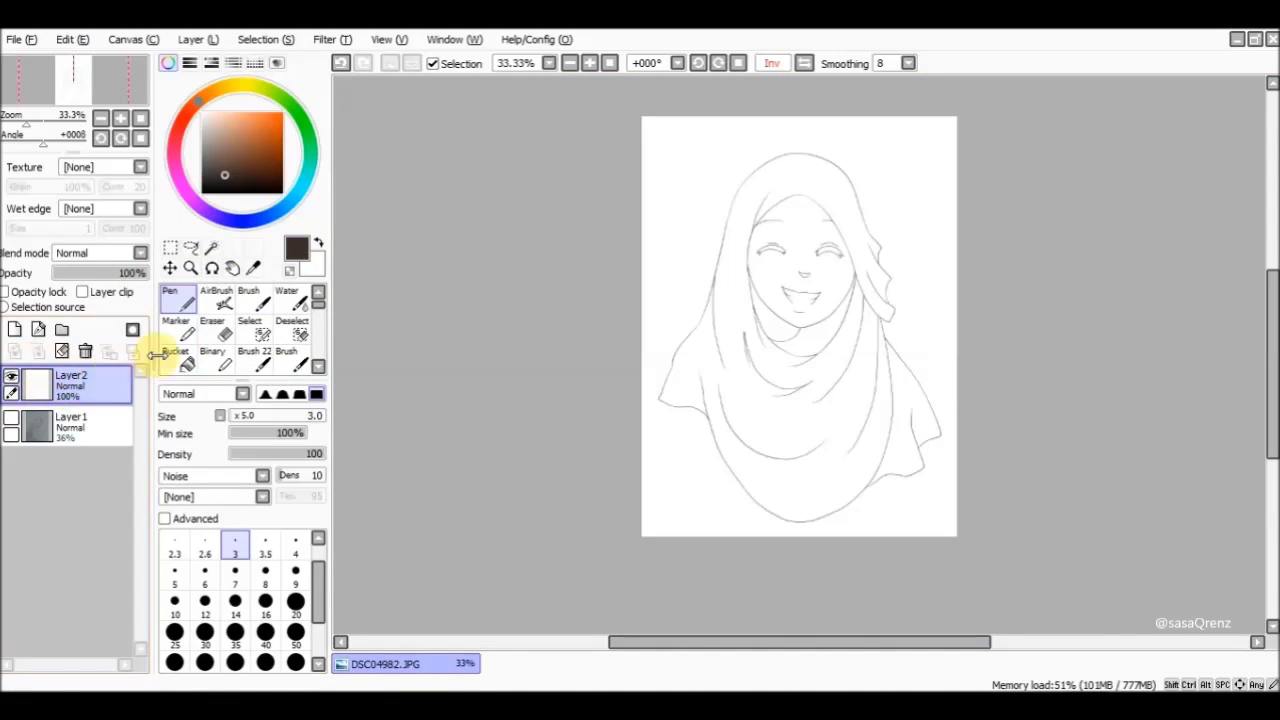
pyautogui.click(170, 247)
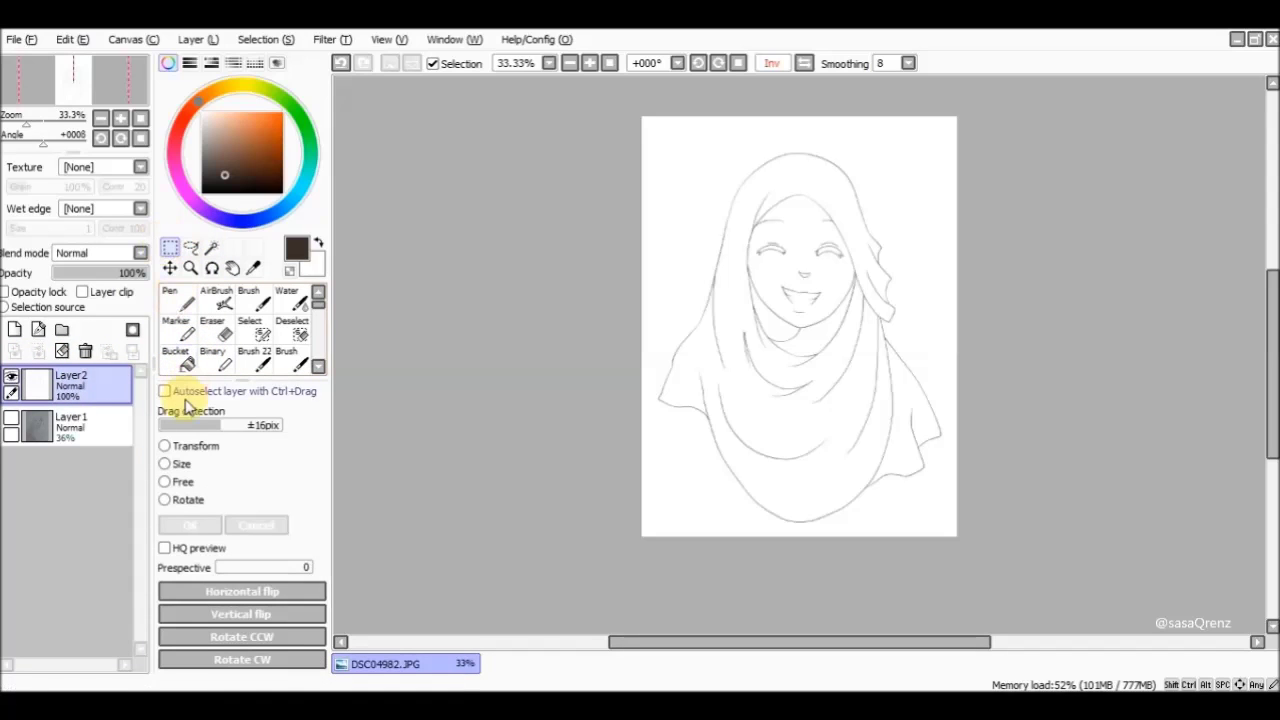
pyautogui.click(168, 446)
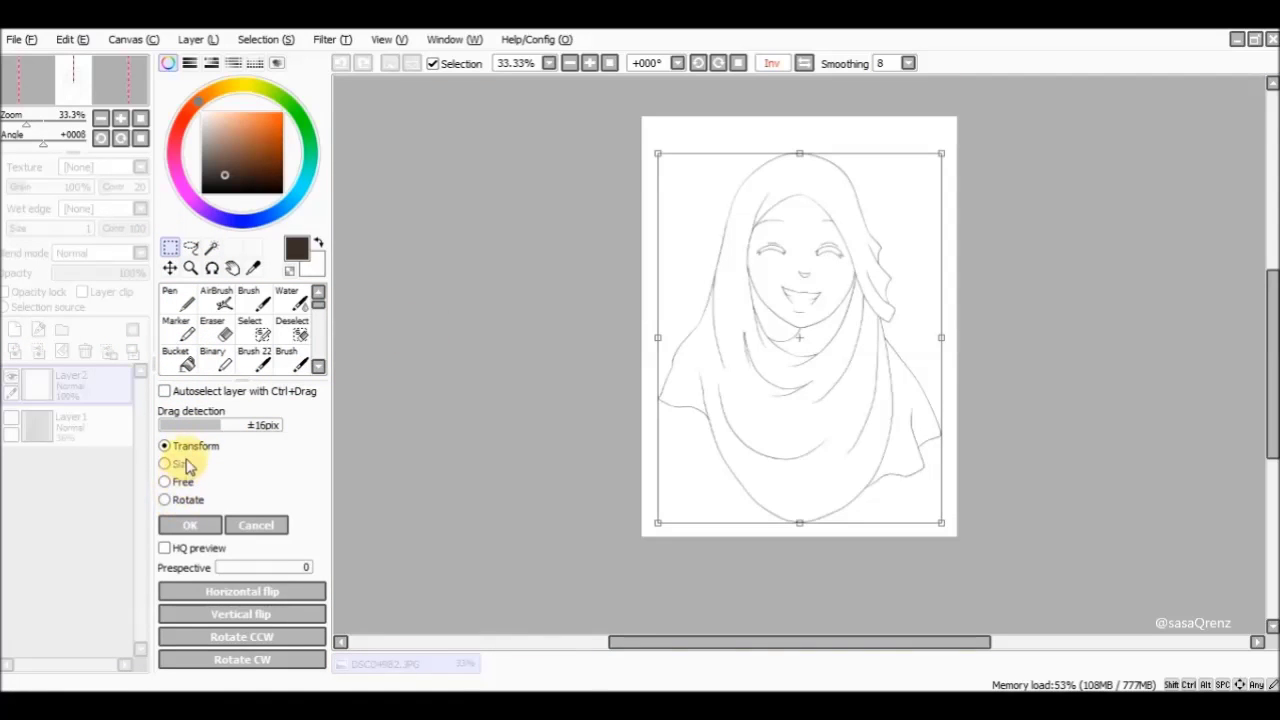
pyautogui.moveTo(946, 525)
pyautogui.mouseDown()
pyautogui.moveTo(823, 371)
pyautogui.moveTo(942, 491)
pyautogui.mouseUp()
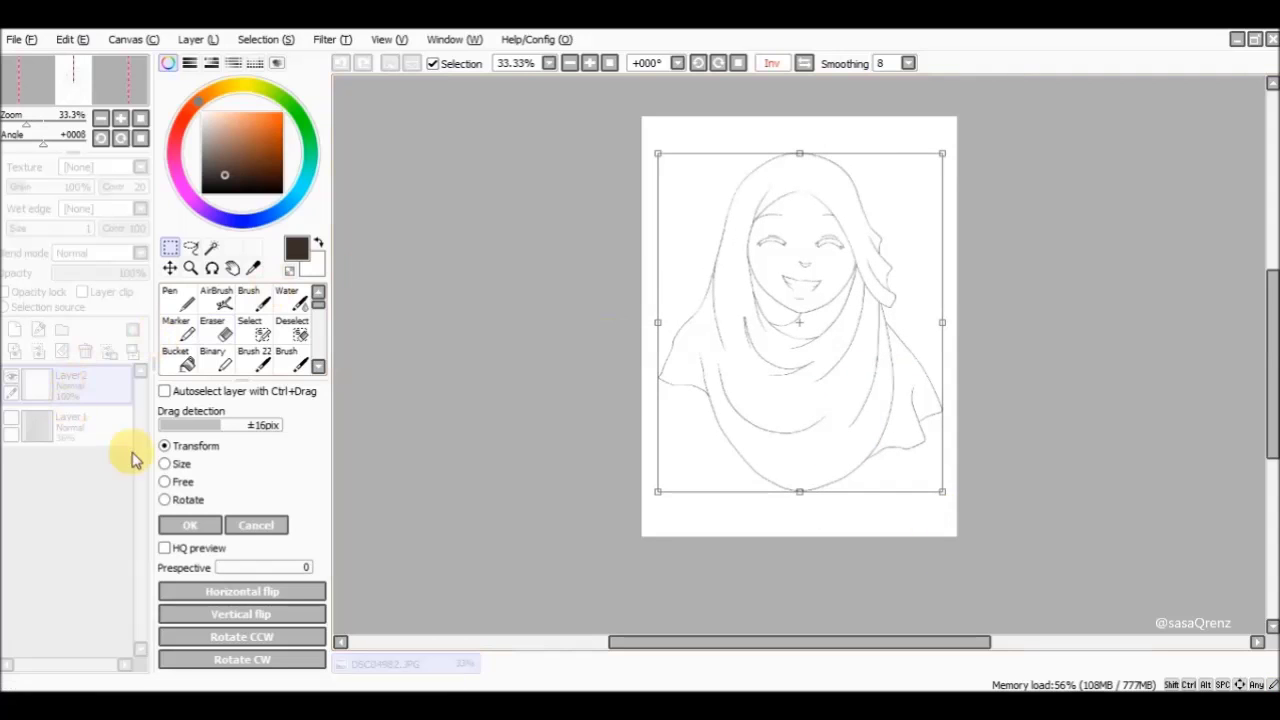
pyautogui.click(240, 526)
# Step: Try distorting the line art by pulling its bounding box corners and edges in Free mode, and cancel the transformation
pyautogui.hotkey('ctrl', 't')
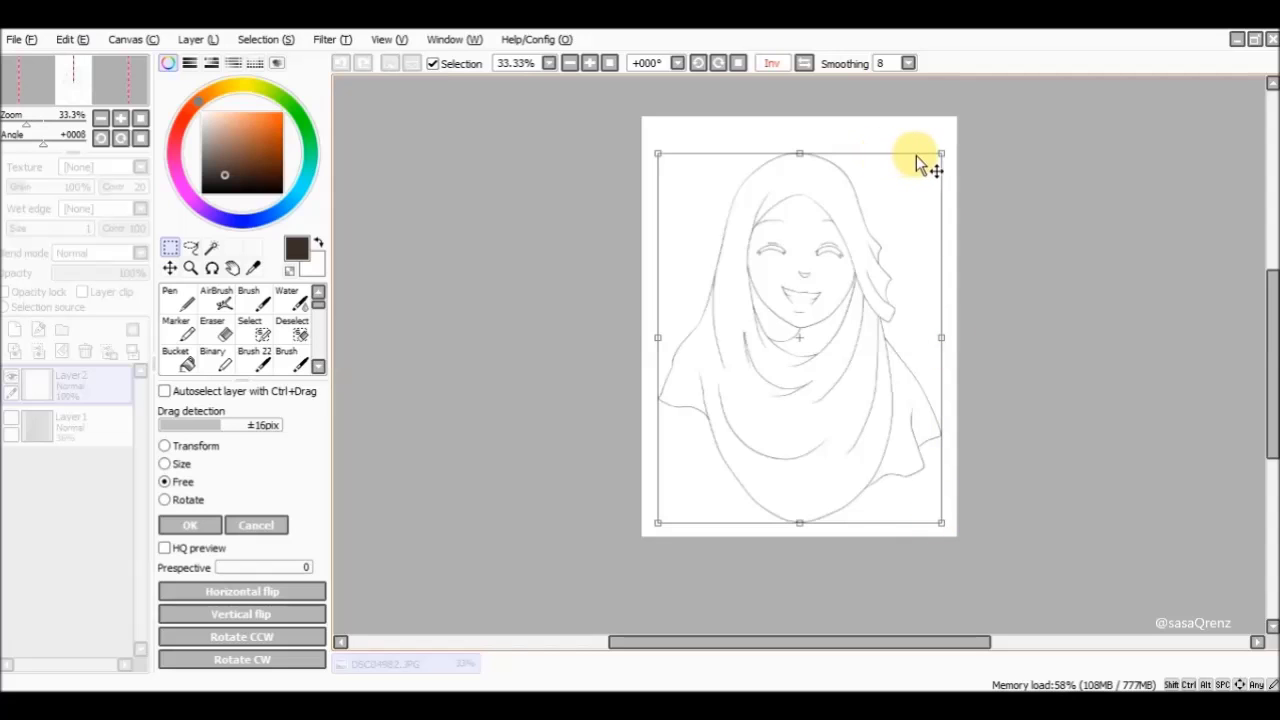
pyautogui.moveTo(944, 156); pyautogui.dragTo(994, 129)
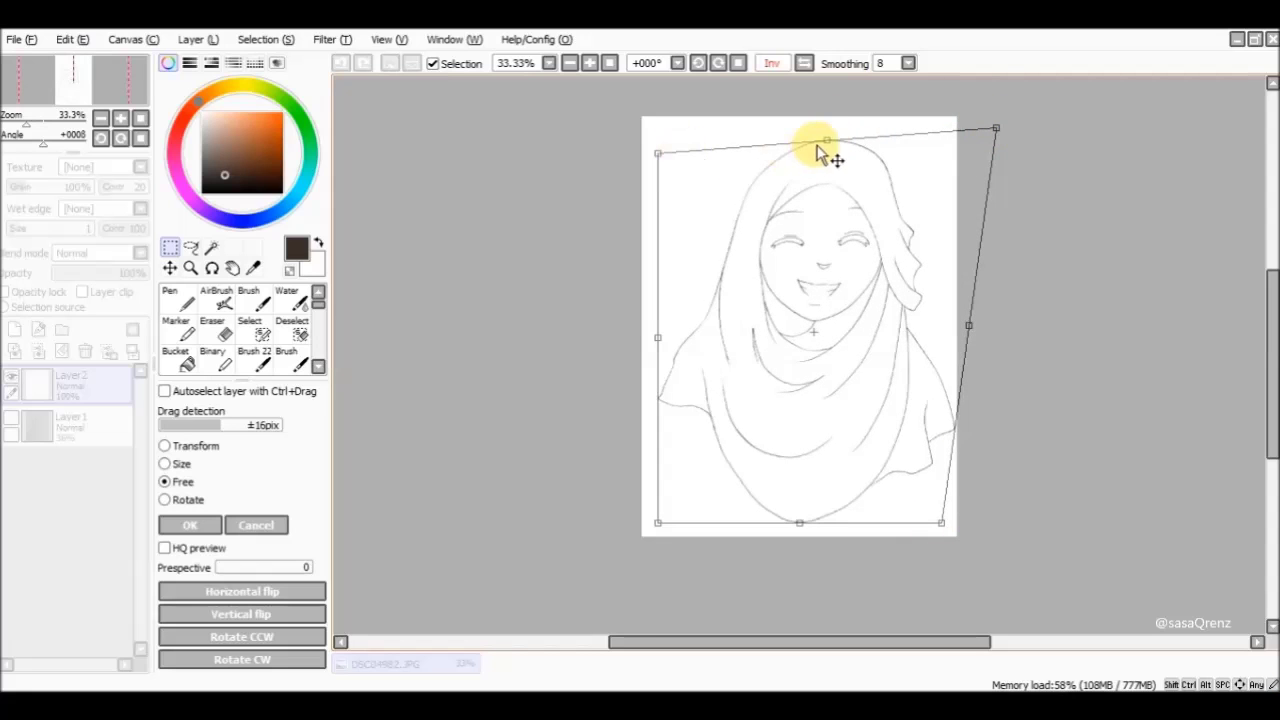
pyautogui.moveTo(823, 147); pyautogui.dragTo(820, 90)
pyautogui.moveTo(655, 313)
pyautogui.mouseDown()
pyautogui.moveTo(794, 308)
pyautogui.moveTo(606, 334)
pyautogui.mouseUp()
pyautogui.moveTo(596, 548)
pyautogui.mouseDown()
pyautogui.moveTo(720, 414)
pyautogui.moveTo(677, 451)
pyautogui.moveTo(856, 302)
pyautogui.moveTo(752, 400)
pyautogui.mouseUp()
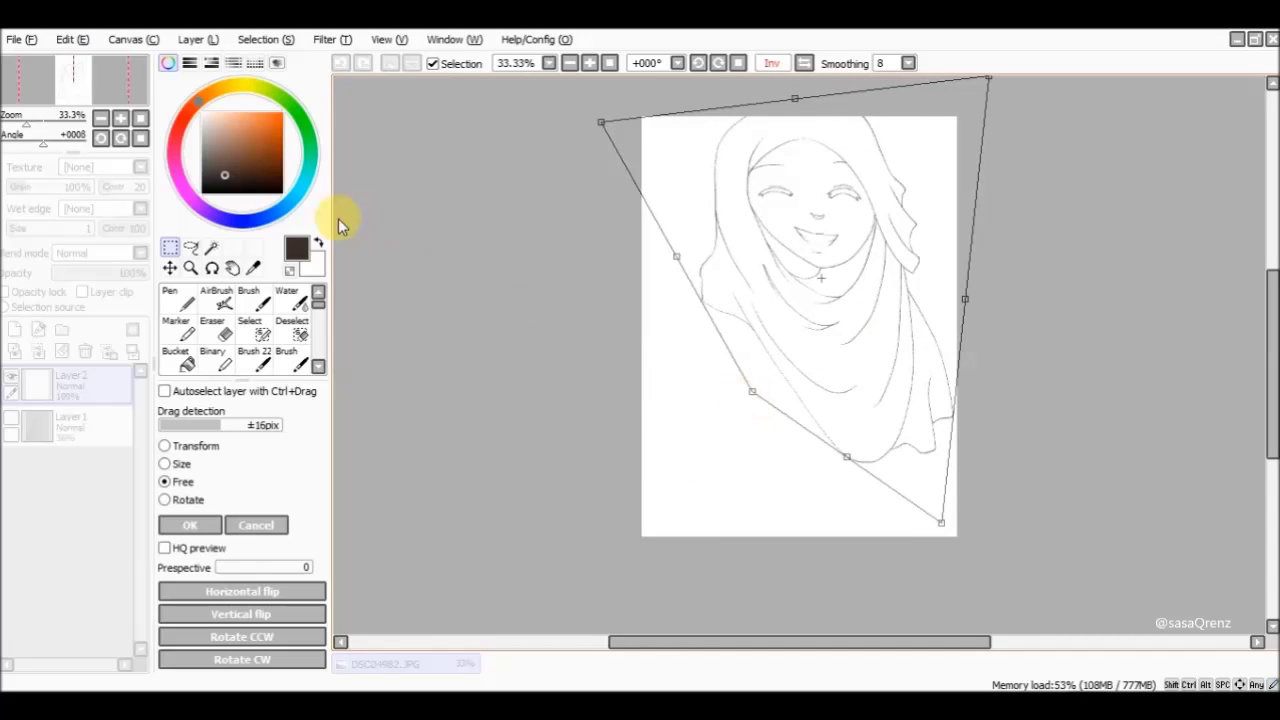
pyautogui.click(256, 526)
# Step: Free-transform the line art by pulling its lower-right corner slightly inward and up, checking the proportions in mirrored view, and apply the transformation
pyautogui.click(200, 484)
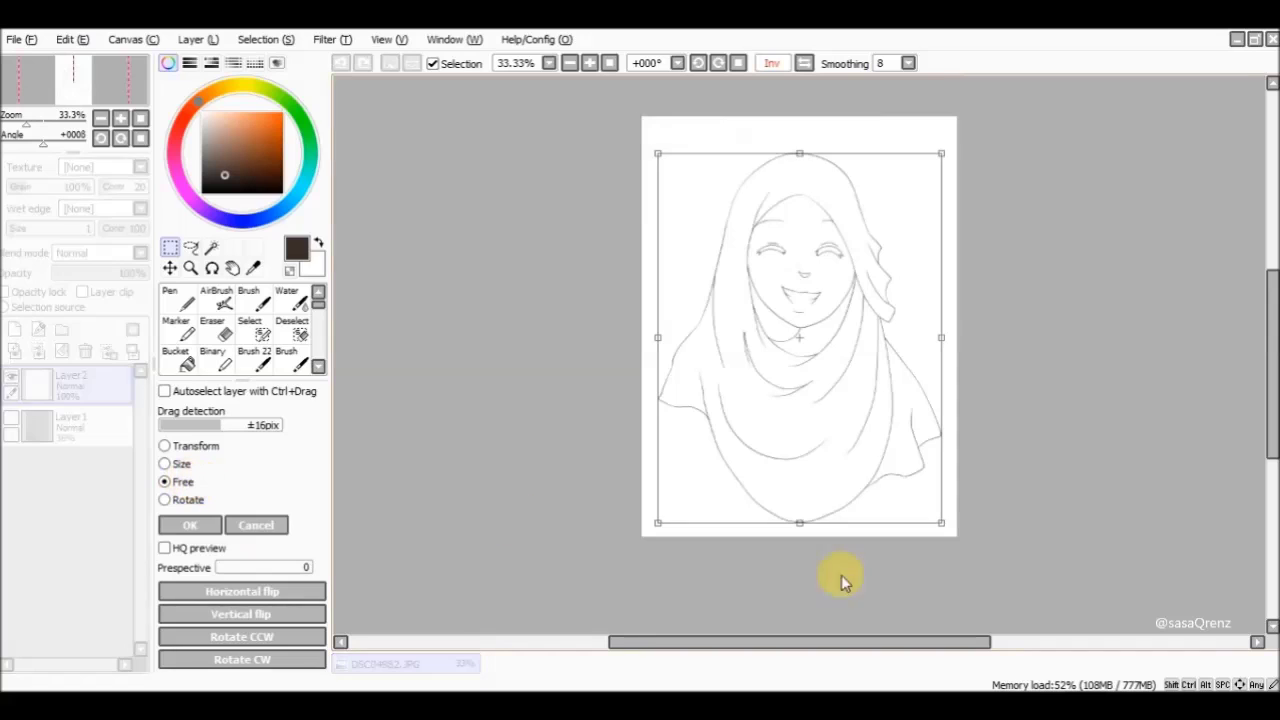
pyautogui.moveTo(942, 524); pyautogui.dragTo(904, 466)
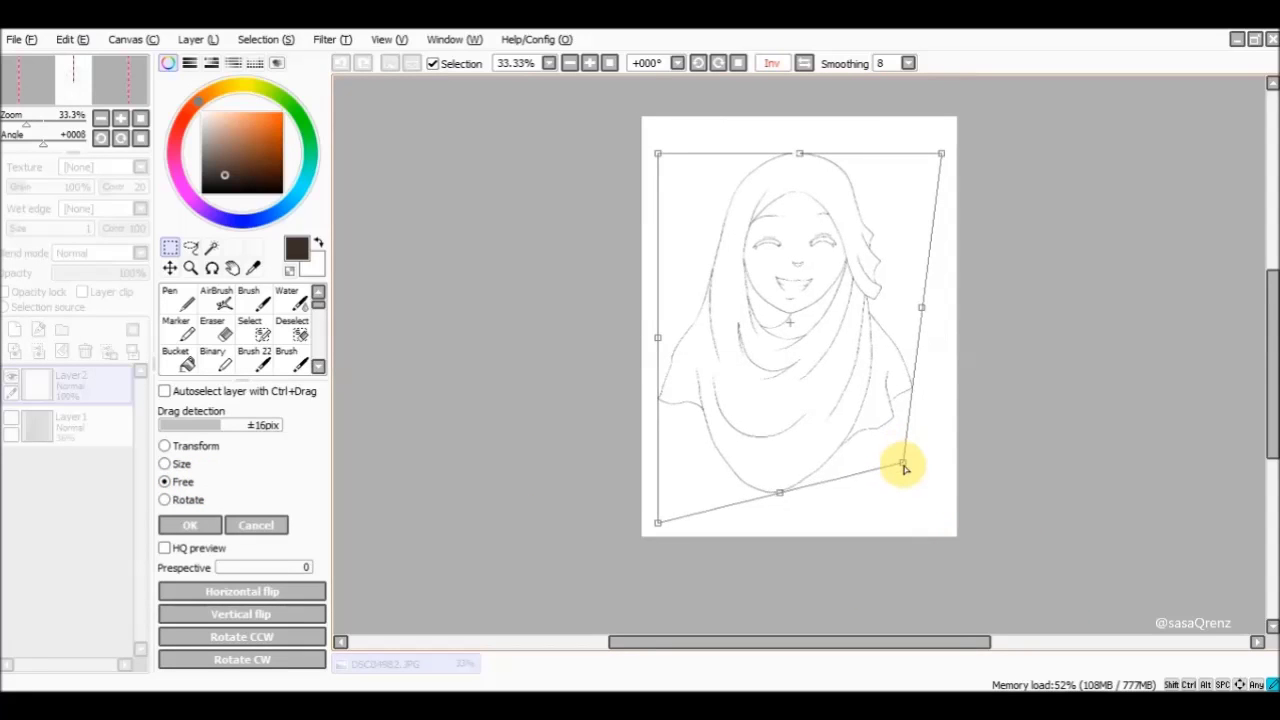
pyautogui.click(806, 64)
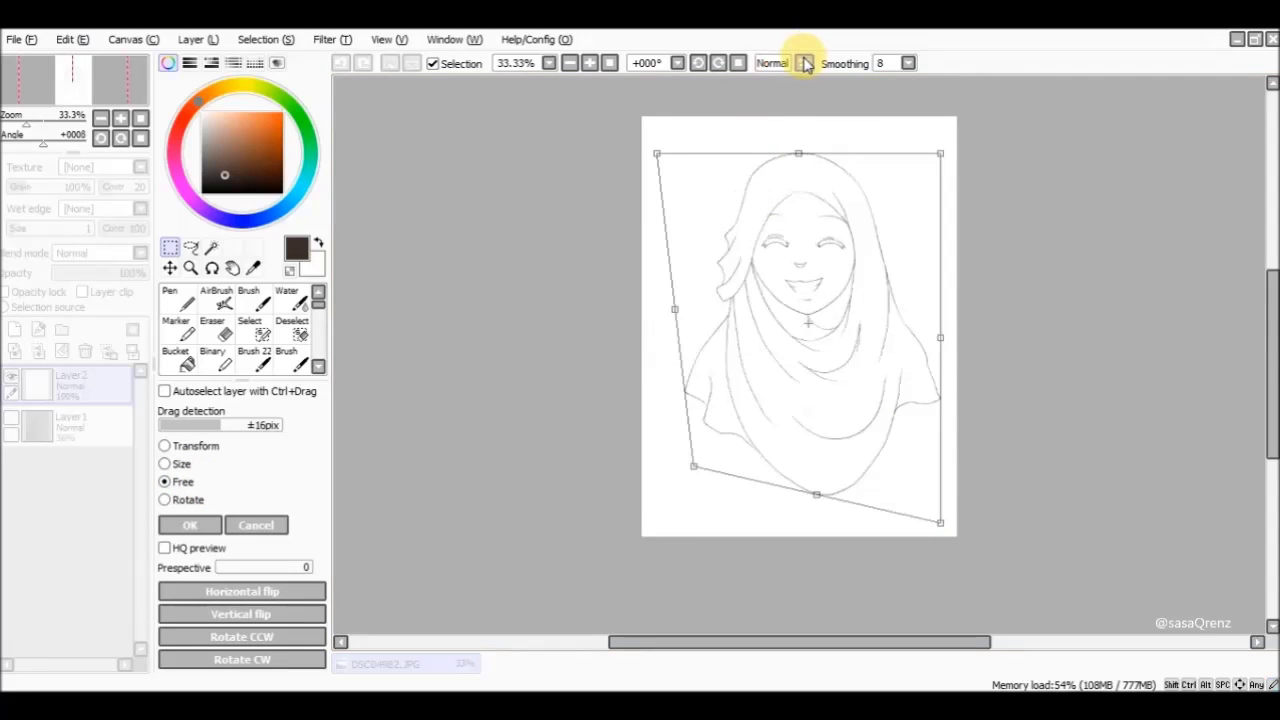
pyautogui.click(806, 64)
pyautogui.moveTo(903, 459)
pyautogui.mouseDown()
pyautogui.moveTo(909, 480)
pyautogui.moveTo(931, 487)
pyautogui.mouseUp()
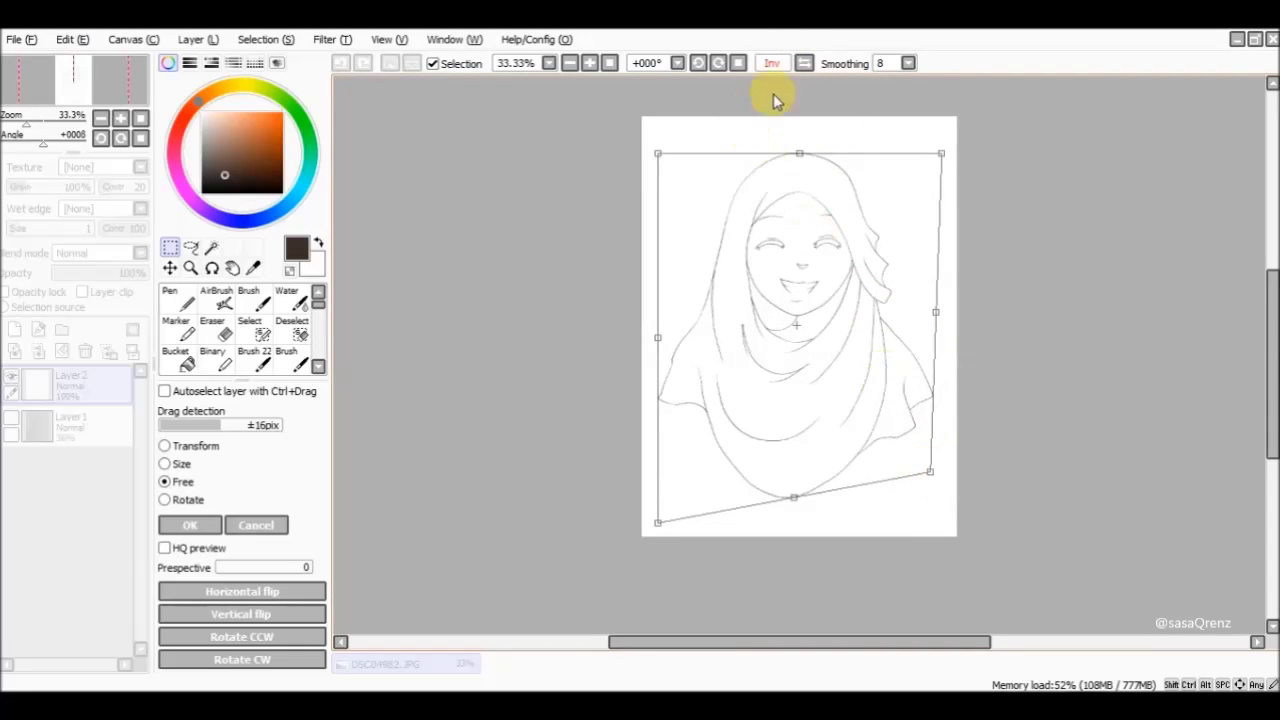
pyautogui.click(806, 64)
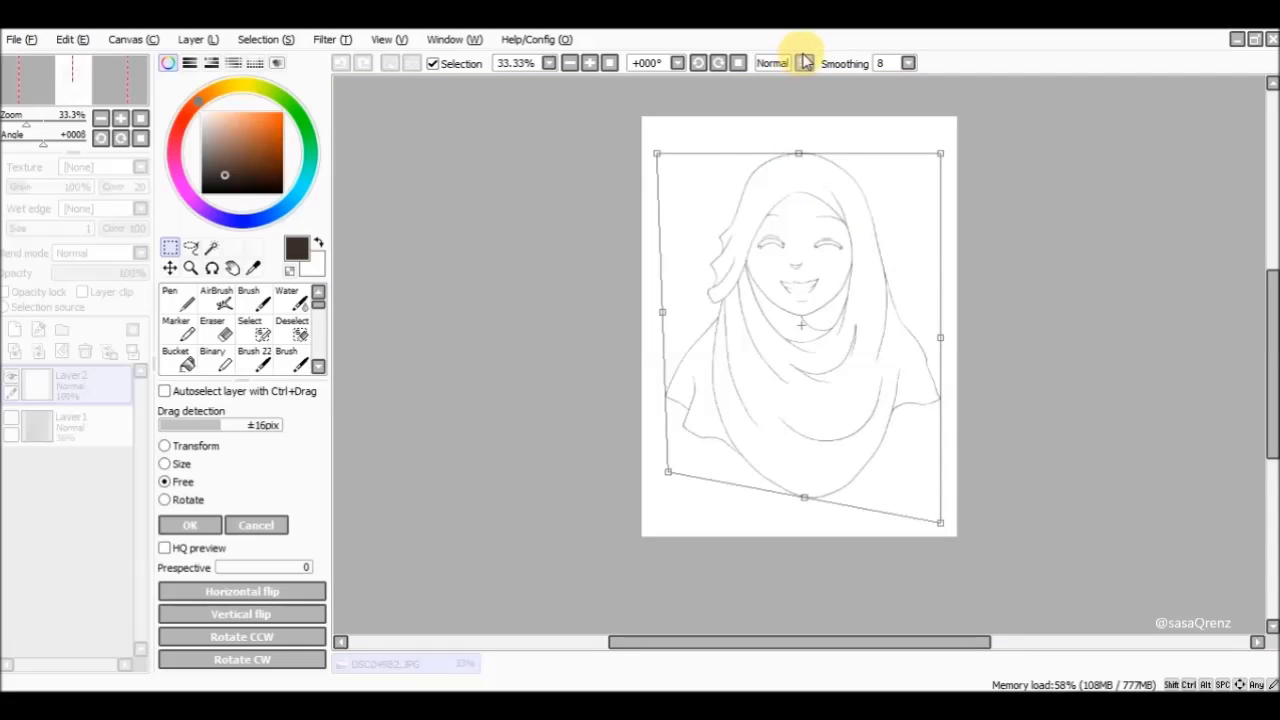
pyautogui.click(806, 62)
pyautogui.moveTo(931, 487)
pyautogui.mouseDown()
pyautogui.moveTo(923, 434)
pyautogui.moveTo(929, 443)
pyautogui.mouseUp()
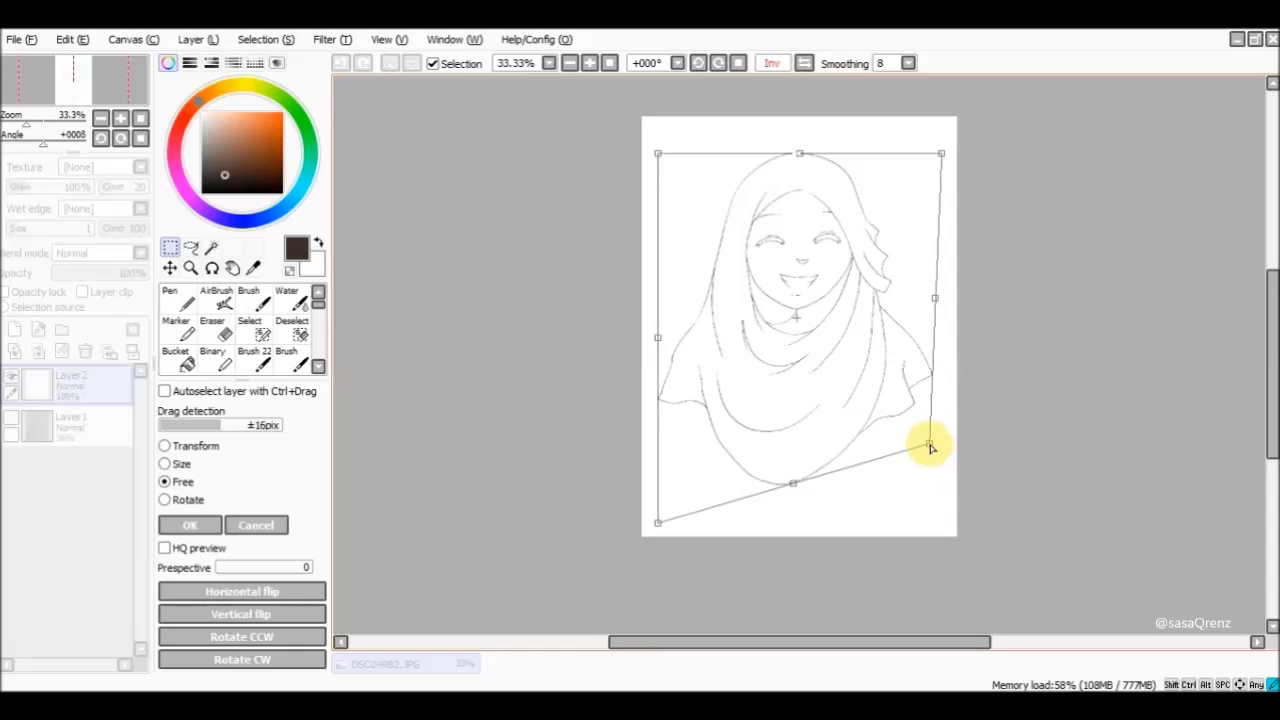
pyautogui.click(806, 63)
pyautogui.click(806, 63)
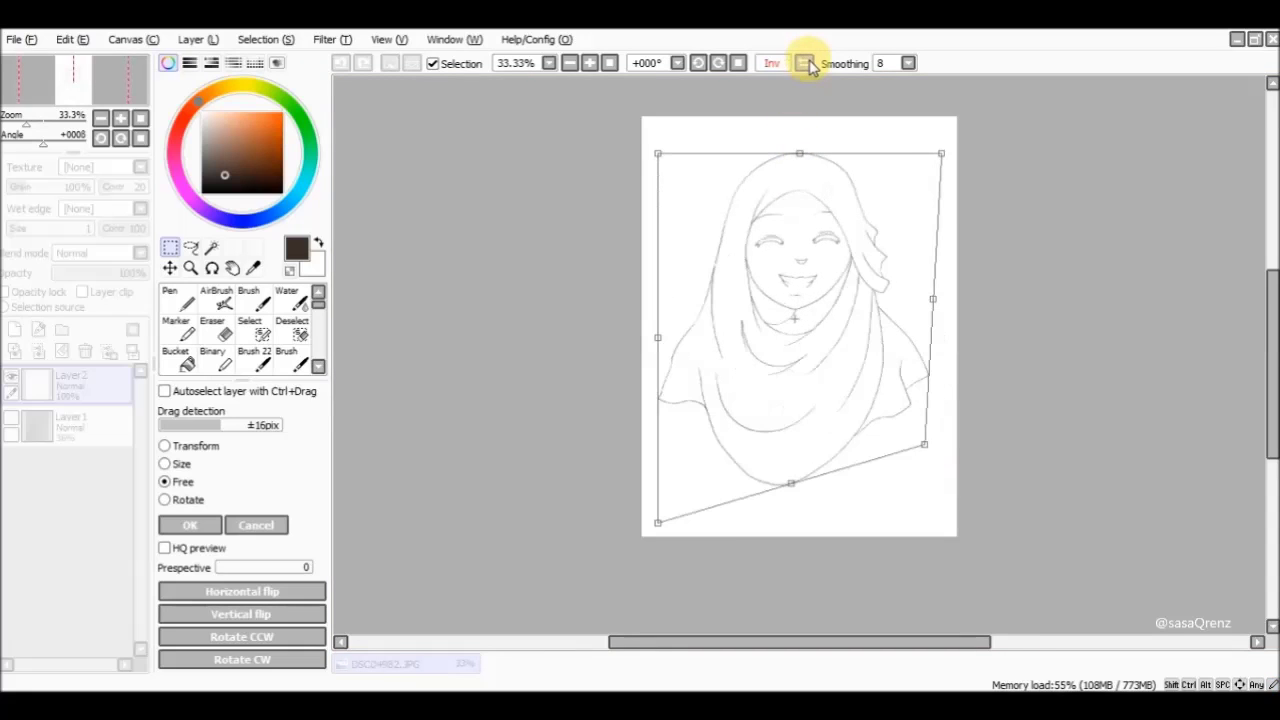
pyautogui.click(190, 525)
# Step: Examine the transformed line art close up at 100%, from the scarf folds to the face, and as a whole at 50%
pyautogui.click(591, 63)
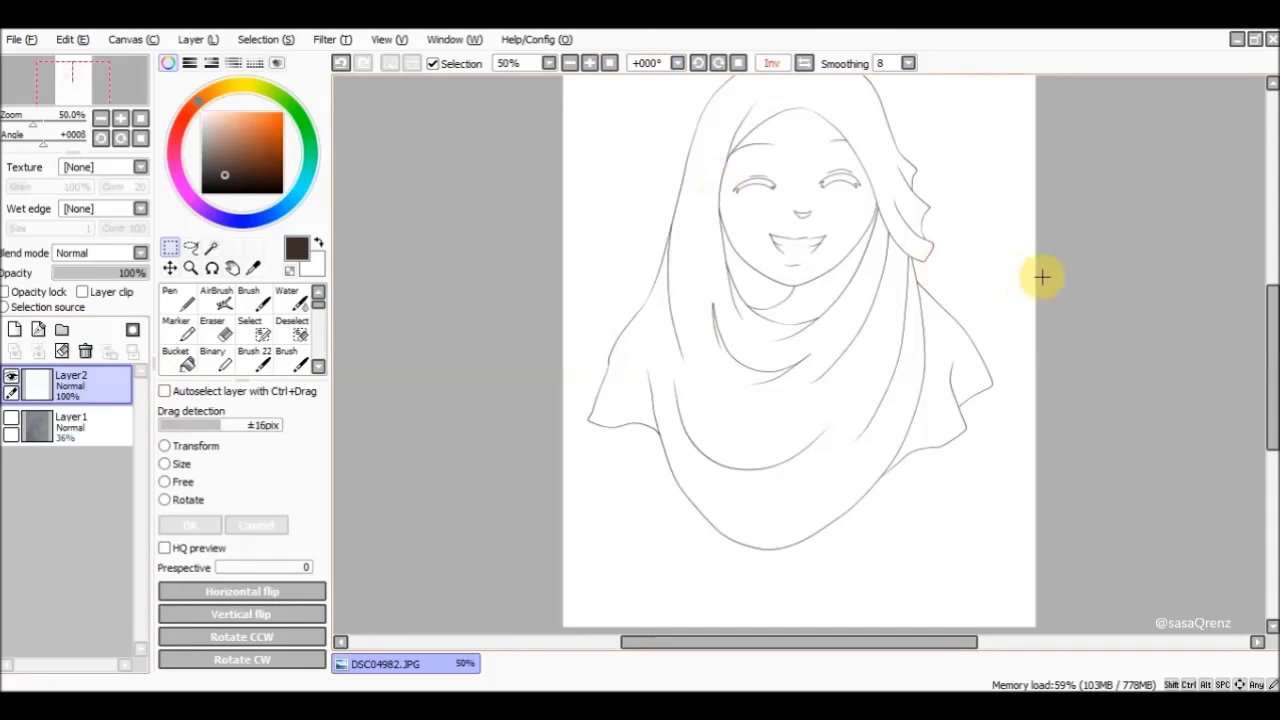
pyautogui.click(591, 63)
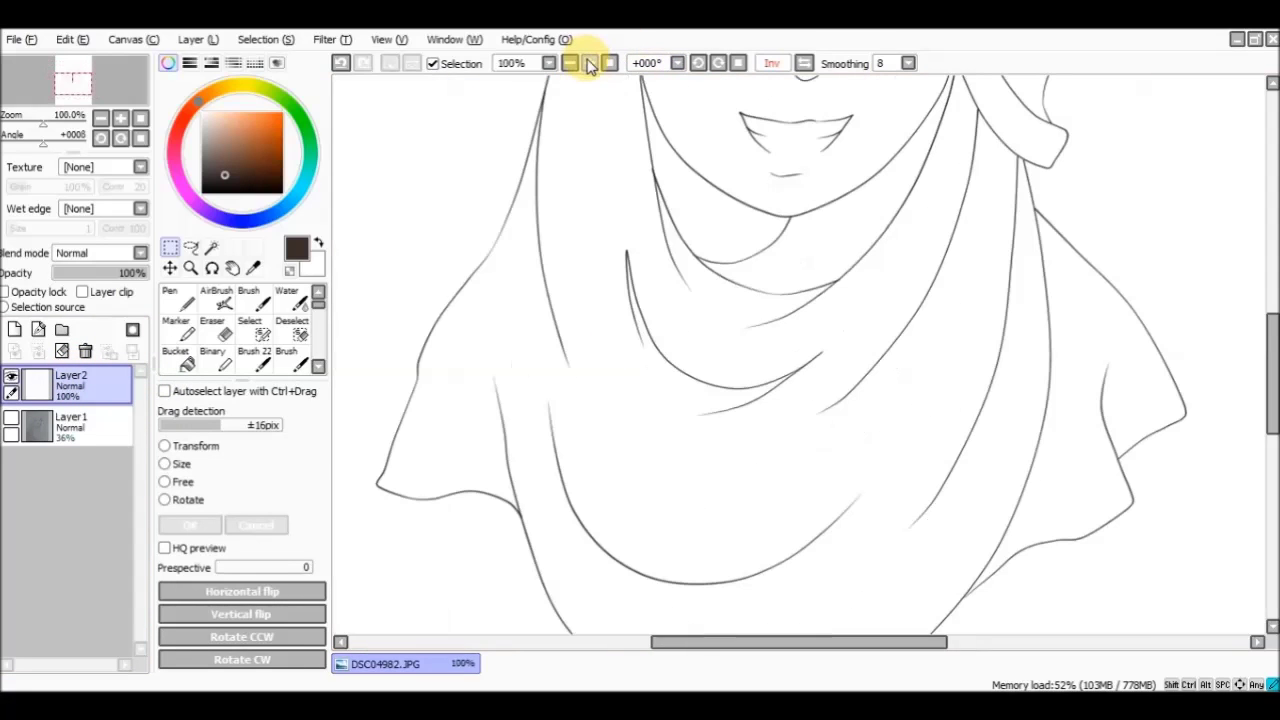
pyautogui.moveTo(1272, 345); pyautogui.dragTo(1272, 290)
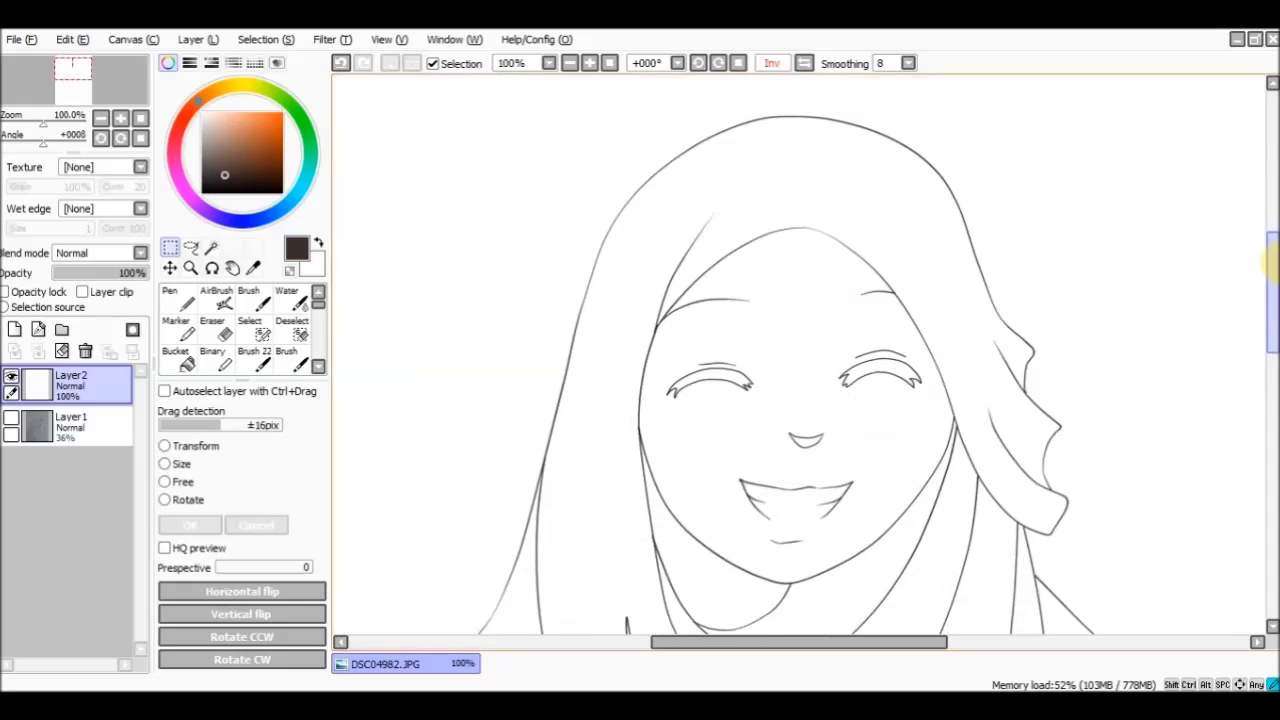
pyautogui.click(569, 63)
pyautogui.click(569, 63)
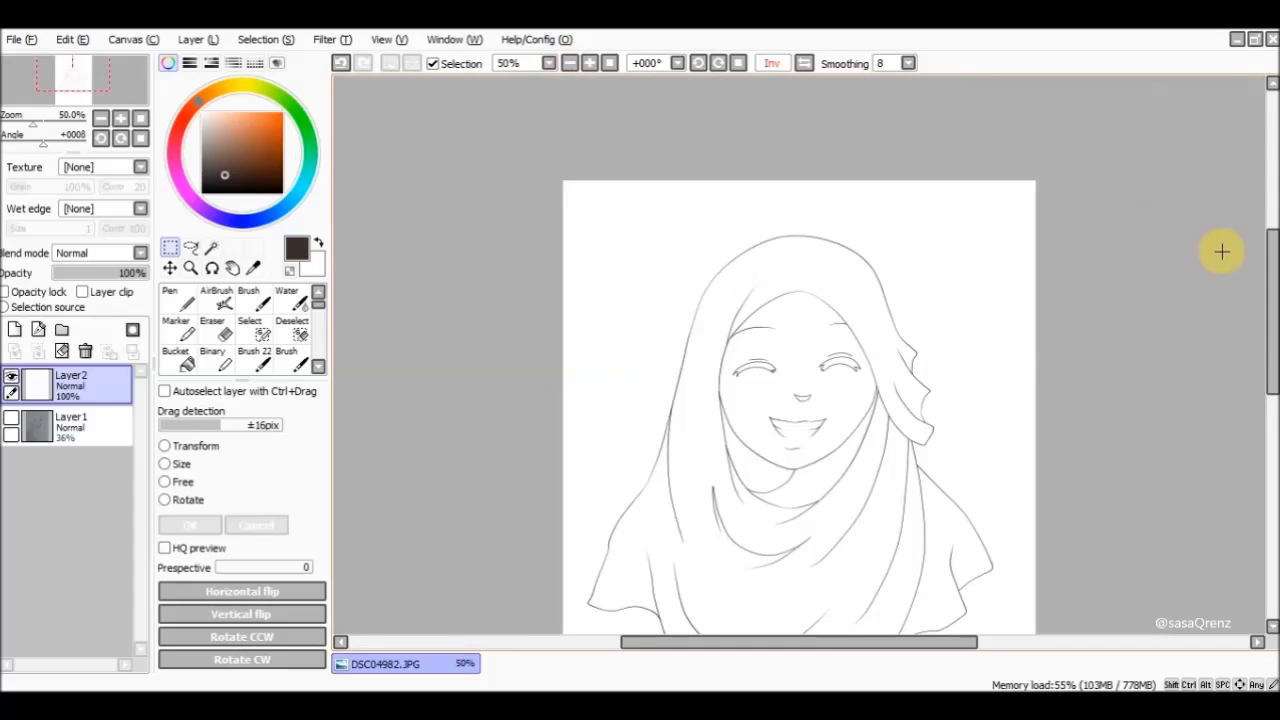
pyautogui.moveTo(1272, 295)
pyautogui.mouseDown()
pyautogui.moveTo(1276, 330)
pyautogui.moveTo(1268, 314)
pyautogui.mouseUp()
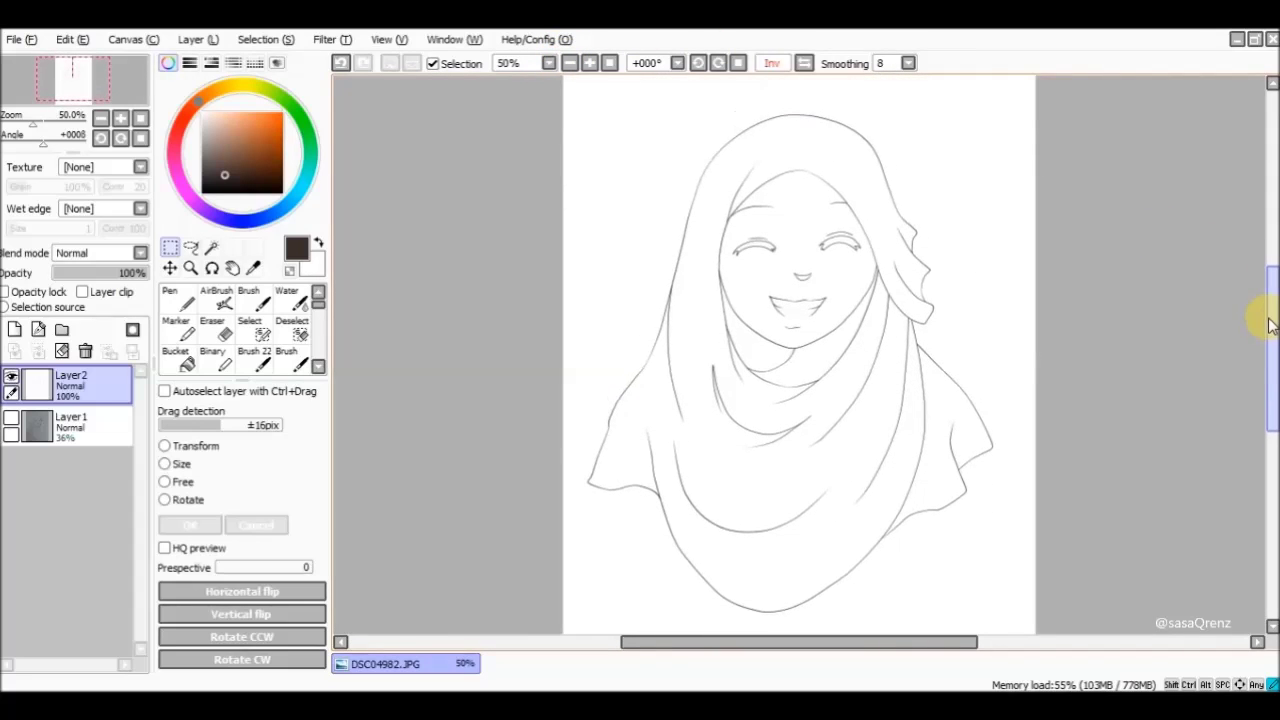
# Step: Save the drawing as a SAI-format file named sasasasasasas in the 111_temp files folder
pyautogui.click(22, 40)
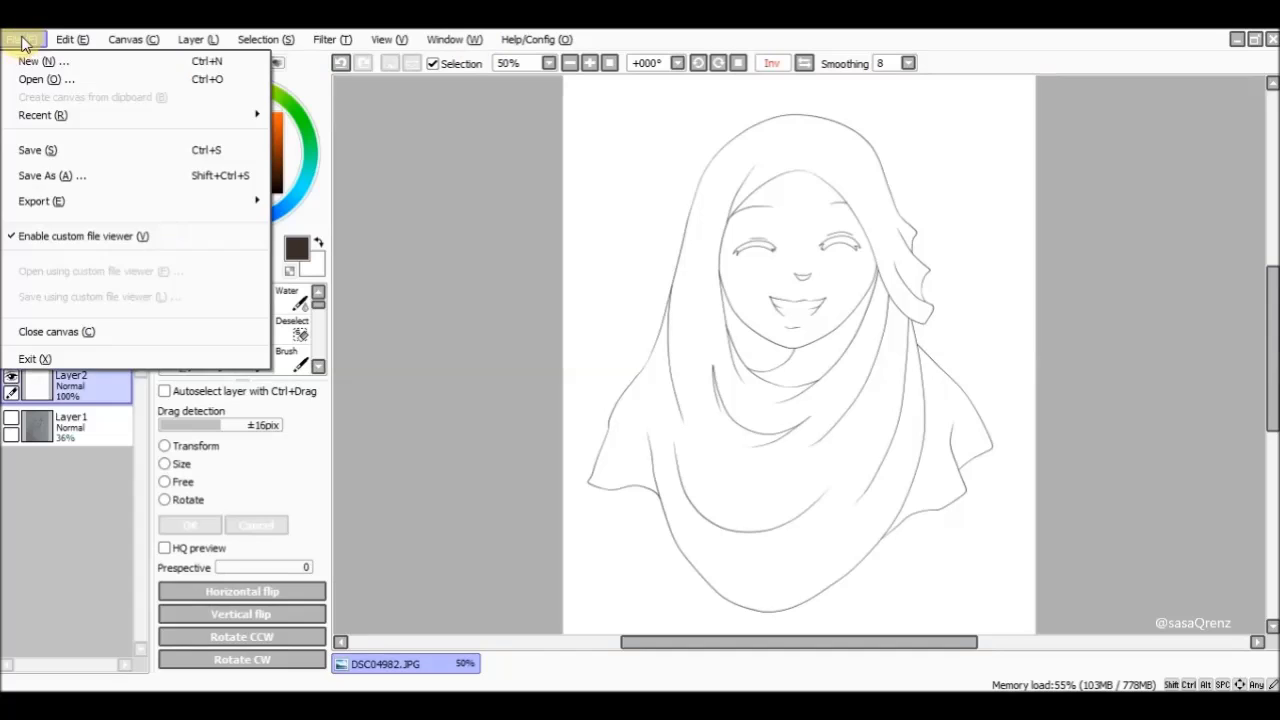
pyautogui.click(57, 178)
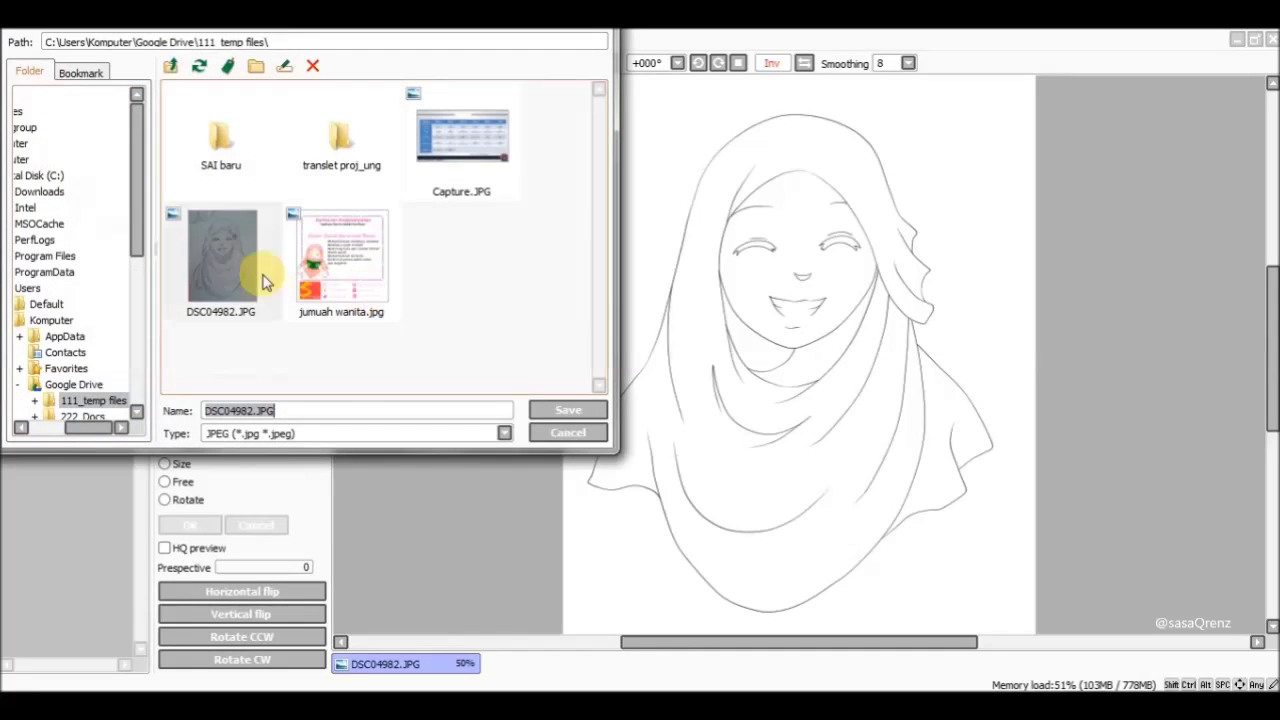
pyautogui.click(366, 437)
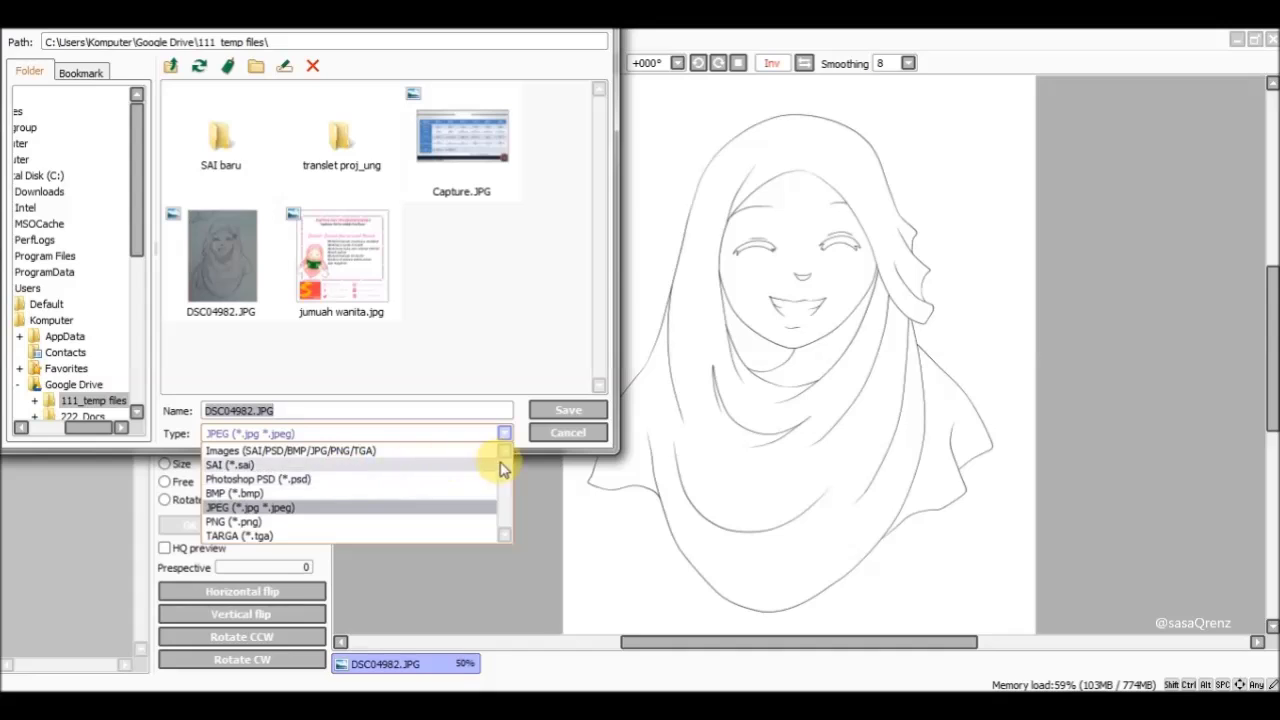
pyautogui.click(548, 432)
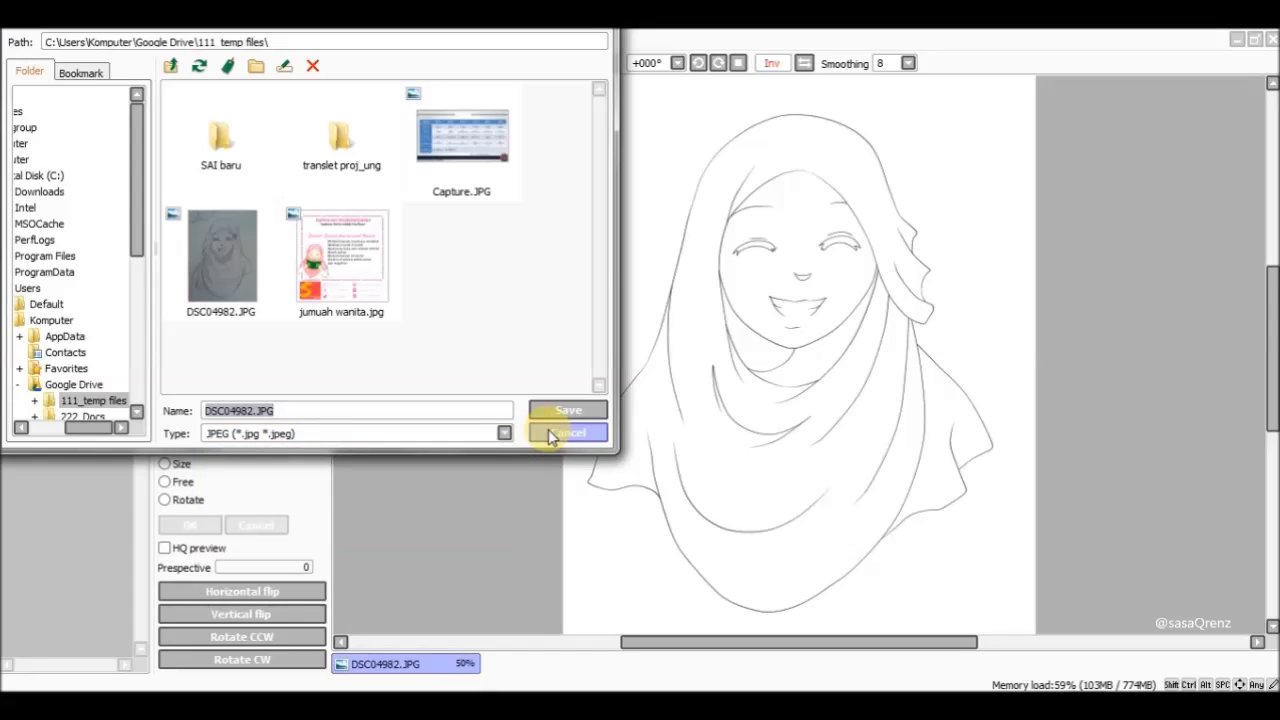
pyautogui.click(343, 433)
pyautogui.click(264, 462)
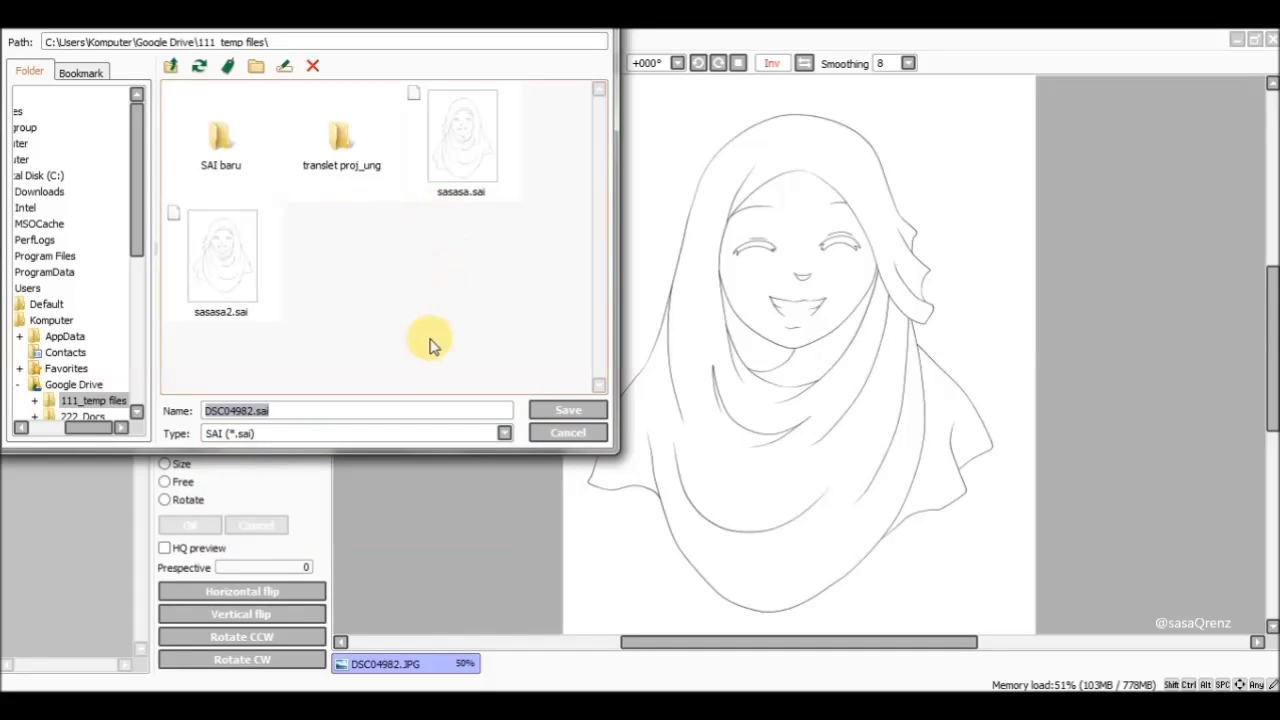
pyautogui.write('sasasasasas')
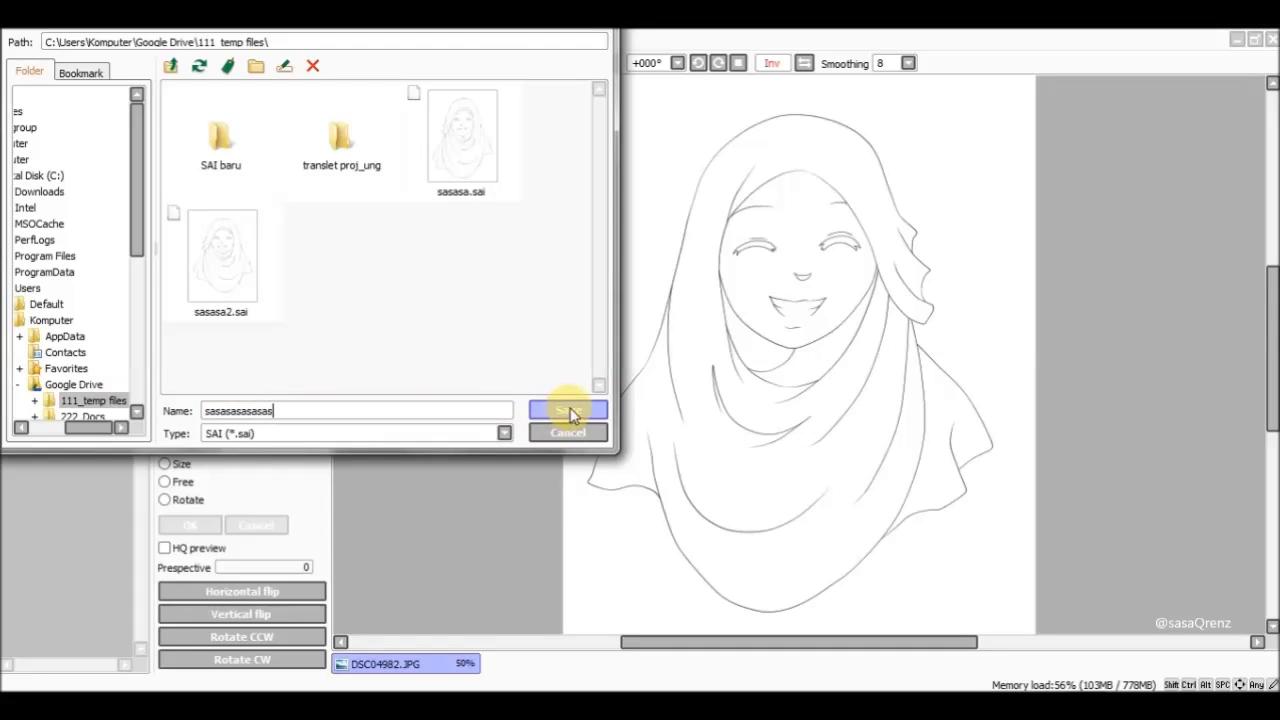
pyautogui.click(575, 413)
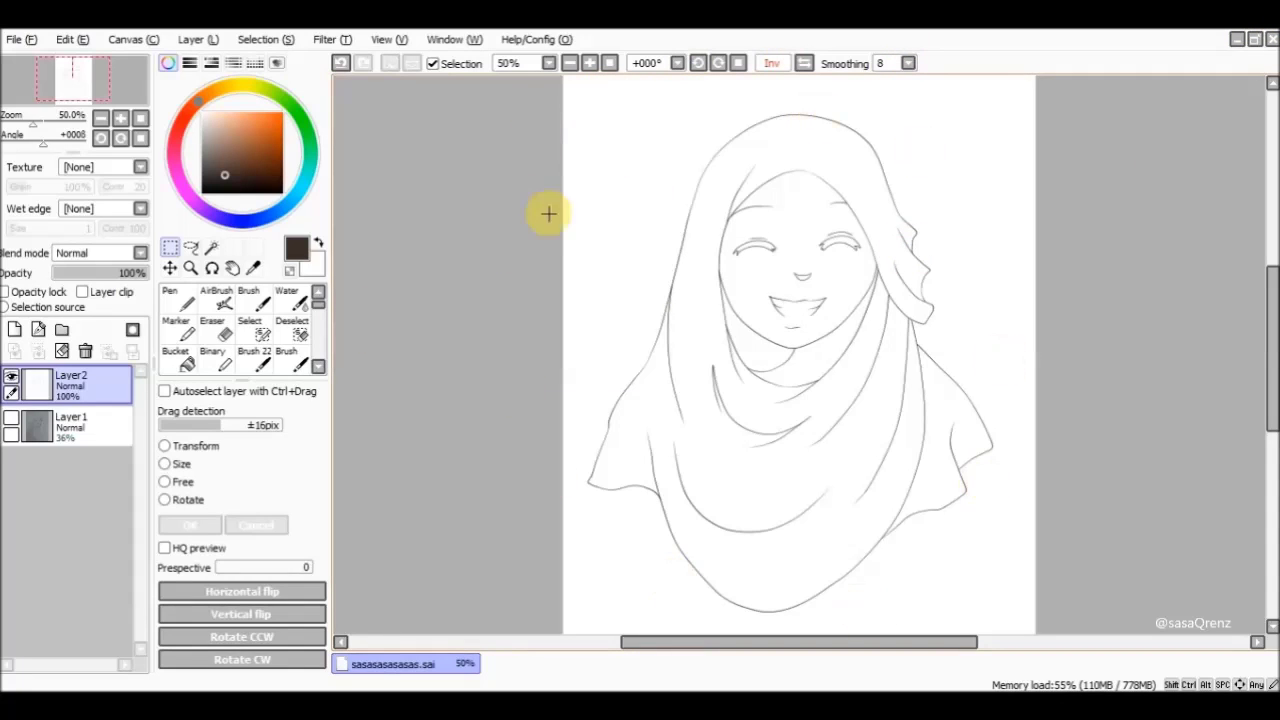
# Step: Switch to the Pen with a dark blue colour, try a thin zigzag stroke over the hijab and face, and undo it
pyautogui.click(233, 220)
pyautogui.click(175, 298)
pyautogui.moveTo(681, 310)
pyautogui.mouseDown()
pyautogui.moveTo(694, 243)
pyautogui.moveTo(737, 313)
pyautogui.mouseUp()
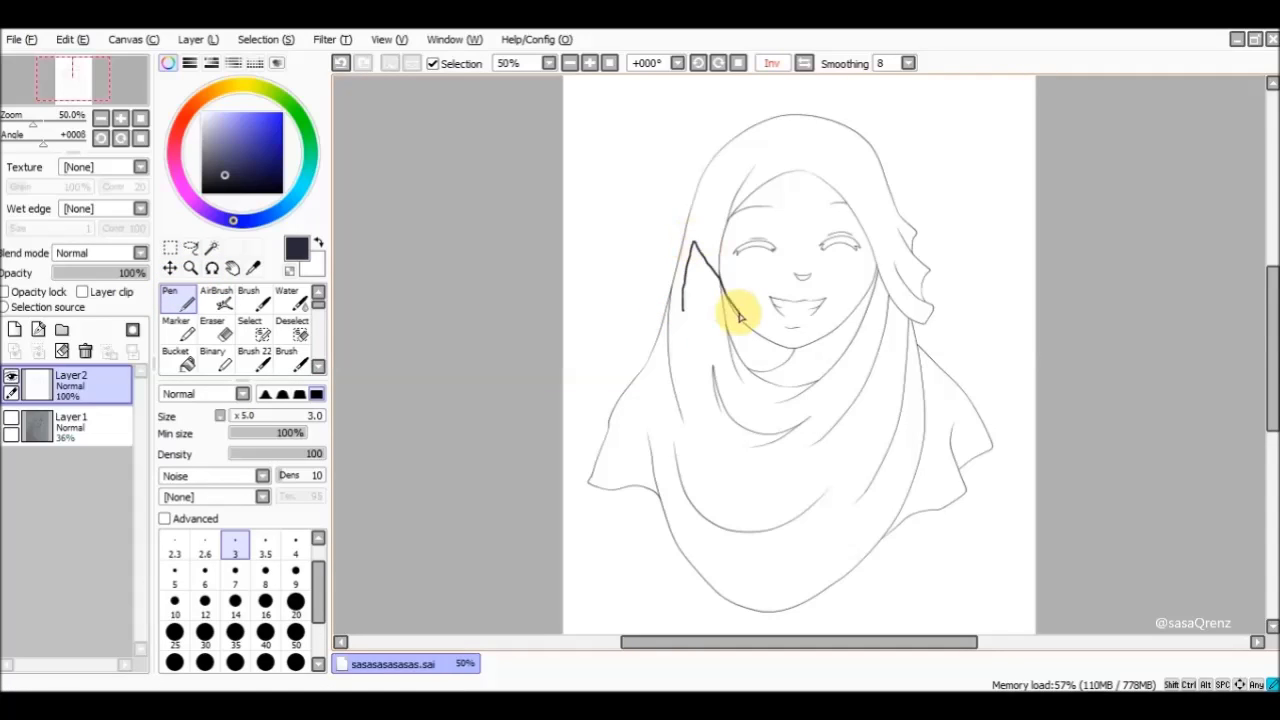
pyautogui.click(340, 63)
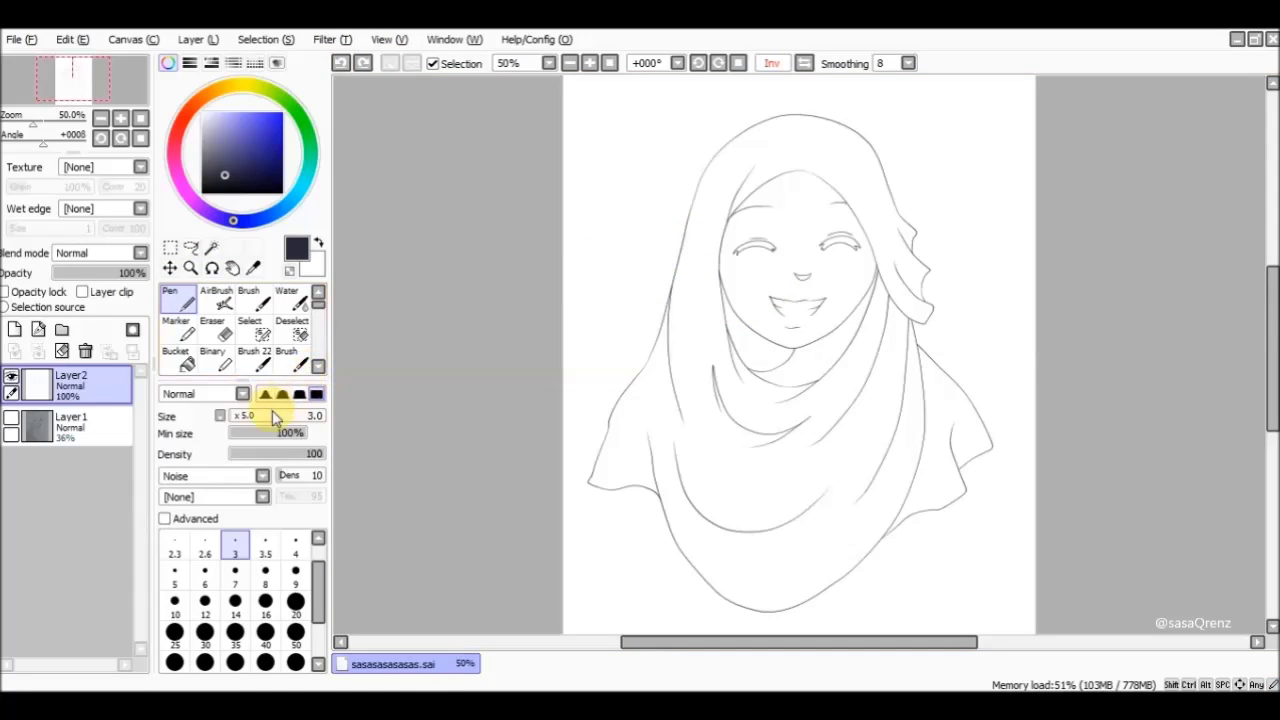
# Step: Set the pen size to 225, try a thick stroke over the face on Layer2, and undo it
pyautogui.click(268, 415)
pyautogui.moveTo(665, 290); pyautogui.dragTo(697, 227)
pyautogui.moveTo(752, 321); pyautogui.dragTo(750, 322)
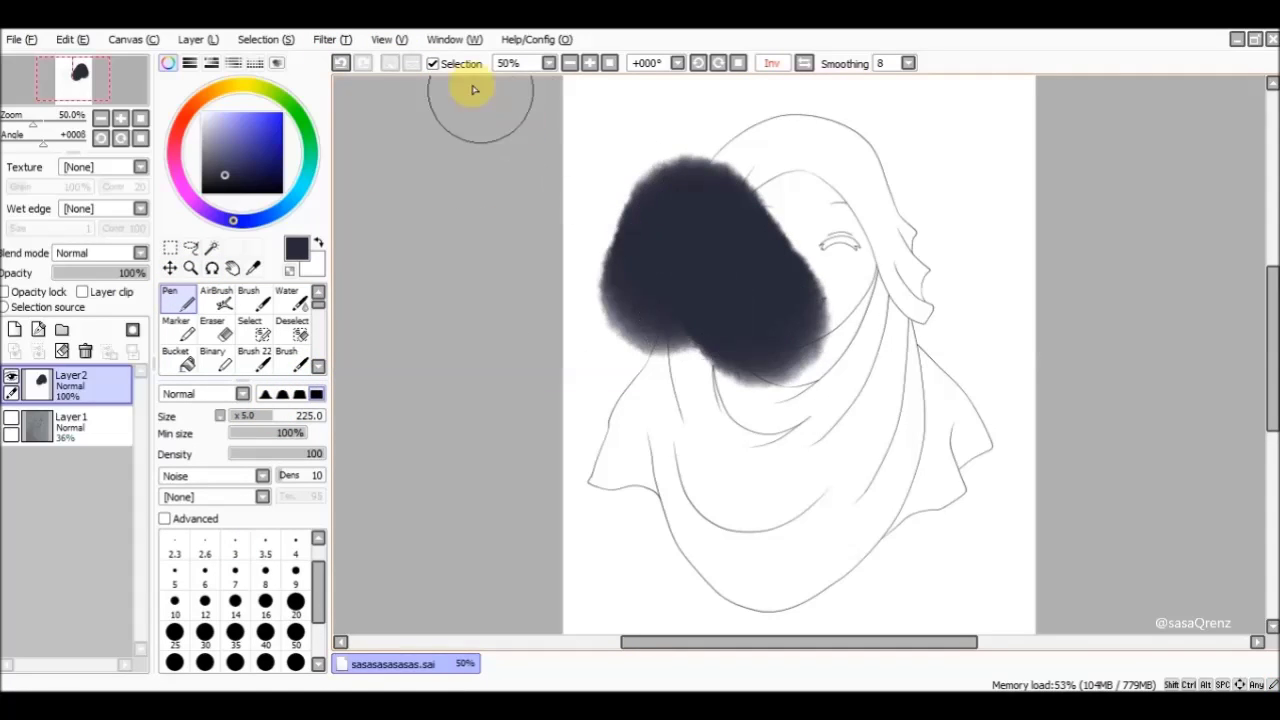
pyautogui.click(341, 63)
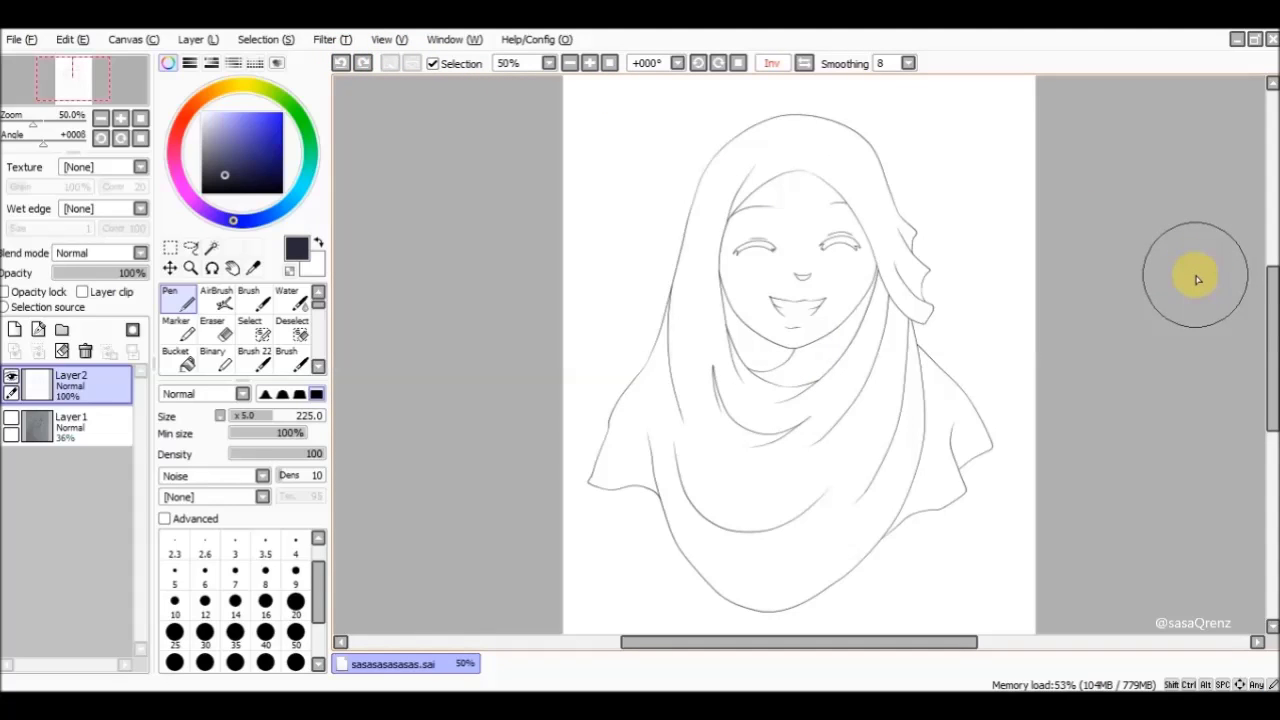
# Step: Paint two thick downward strokes and a wide curved stroke beneath them over the line art on Layer2
pyautogui.moveTo(655, 176); pyautogui.dragTo(669, 266)
pyautogui.moveTo(835, 135); pyautogui.dragTo(891, 309)
pyautogui.moveTo(636, 434)
pyautogui.mouseDown()
pyautogui.moveTo(1020, 451)
pyautogui.moveTo(1010, 390)
pyautogui.mouseUp()
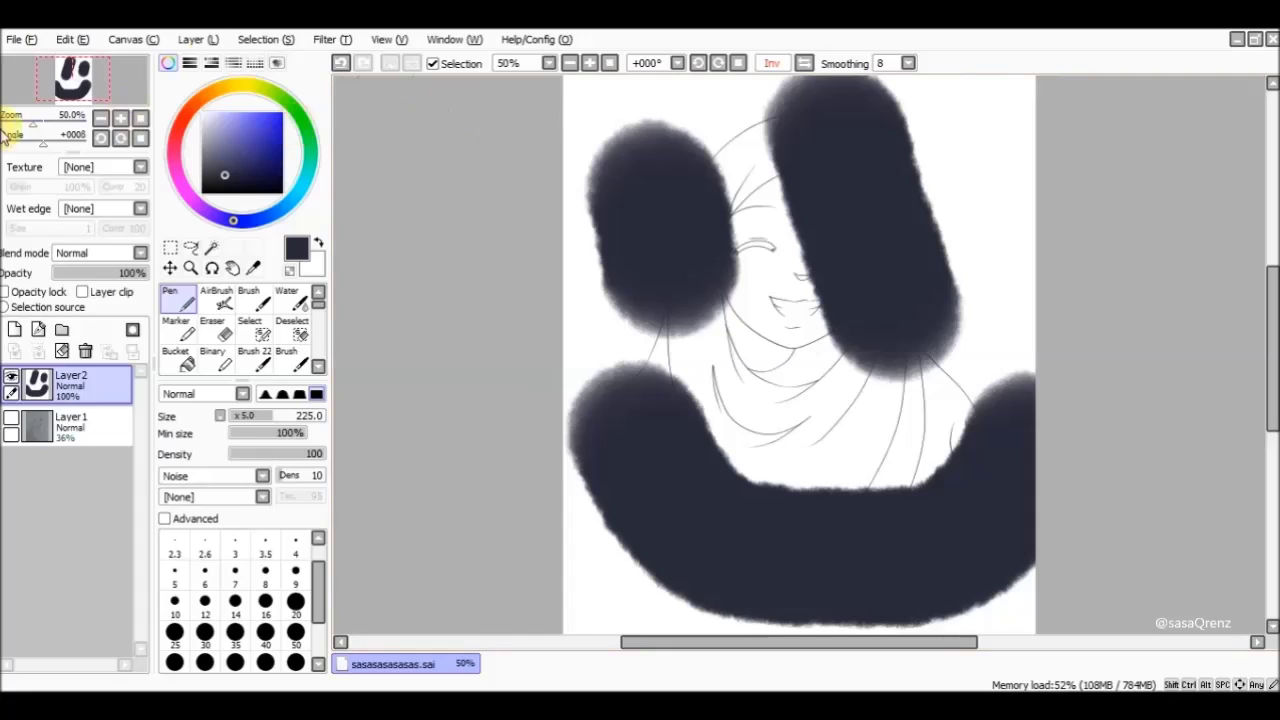